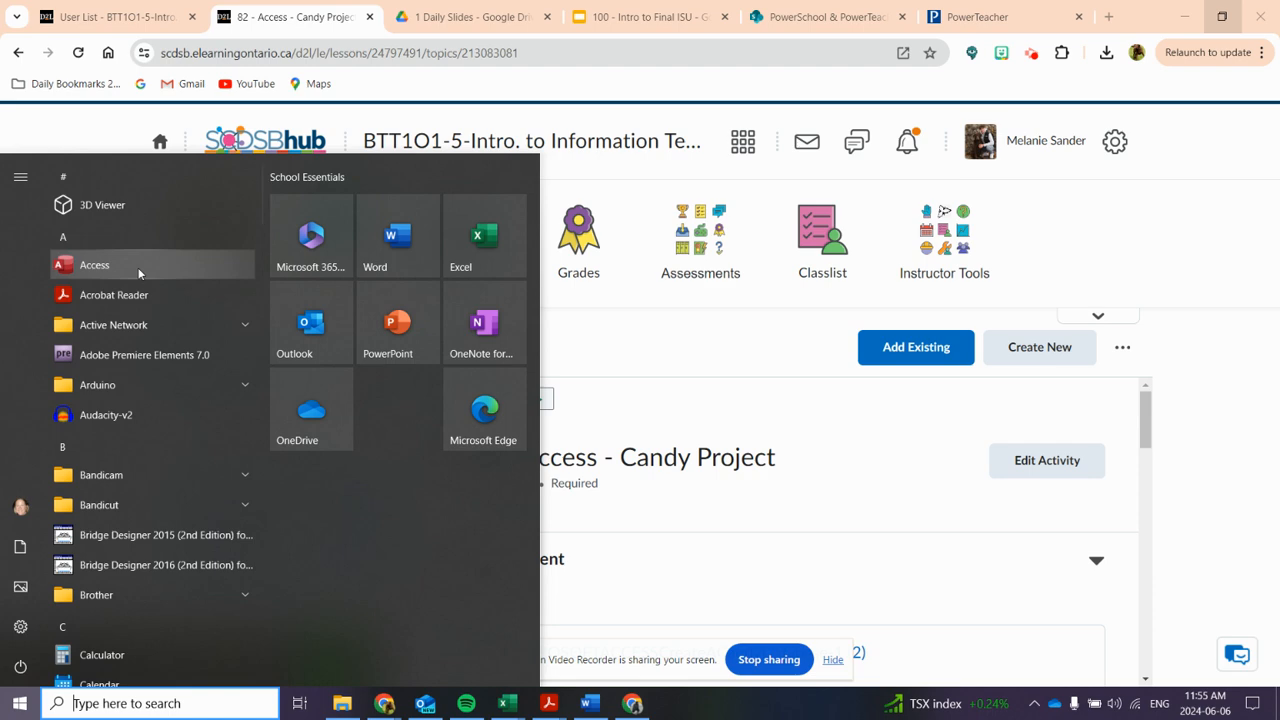
Step: Create a blank Access database with the file name Candy Access 12
key("Escape")
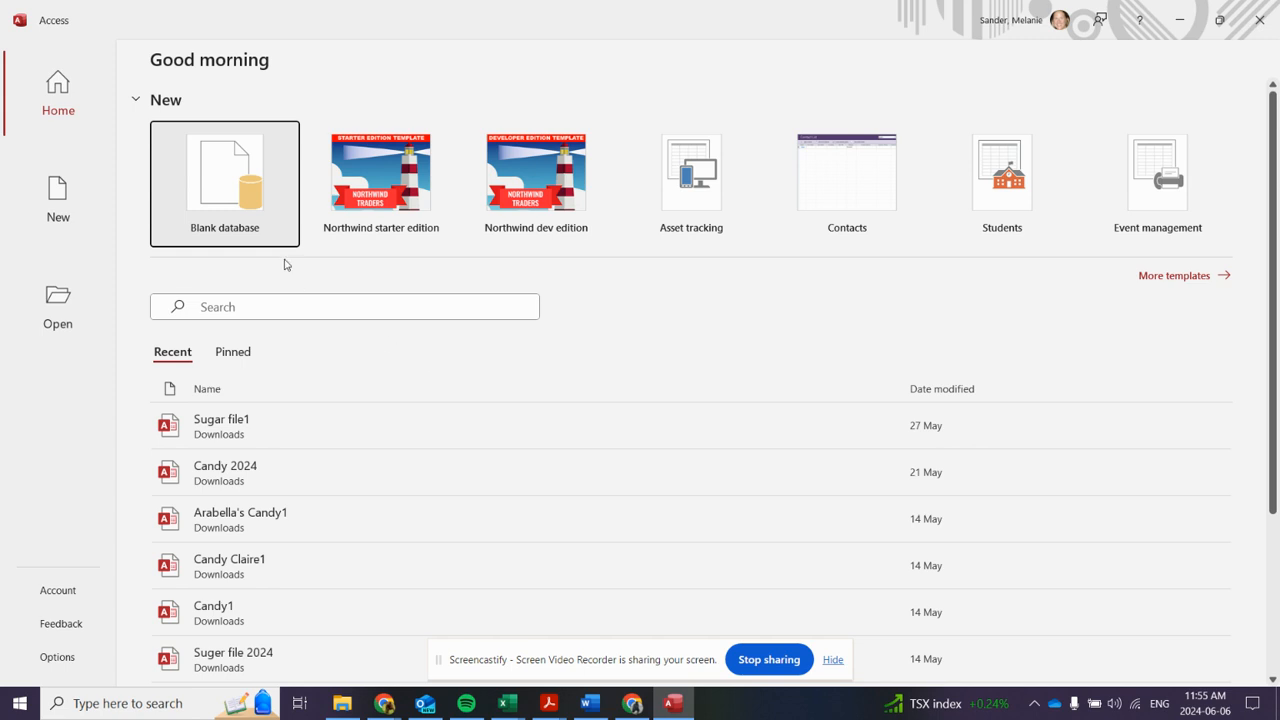
left_click(222, 187)
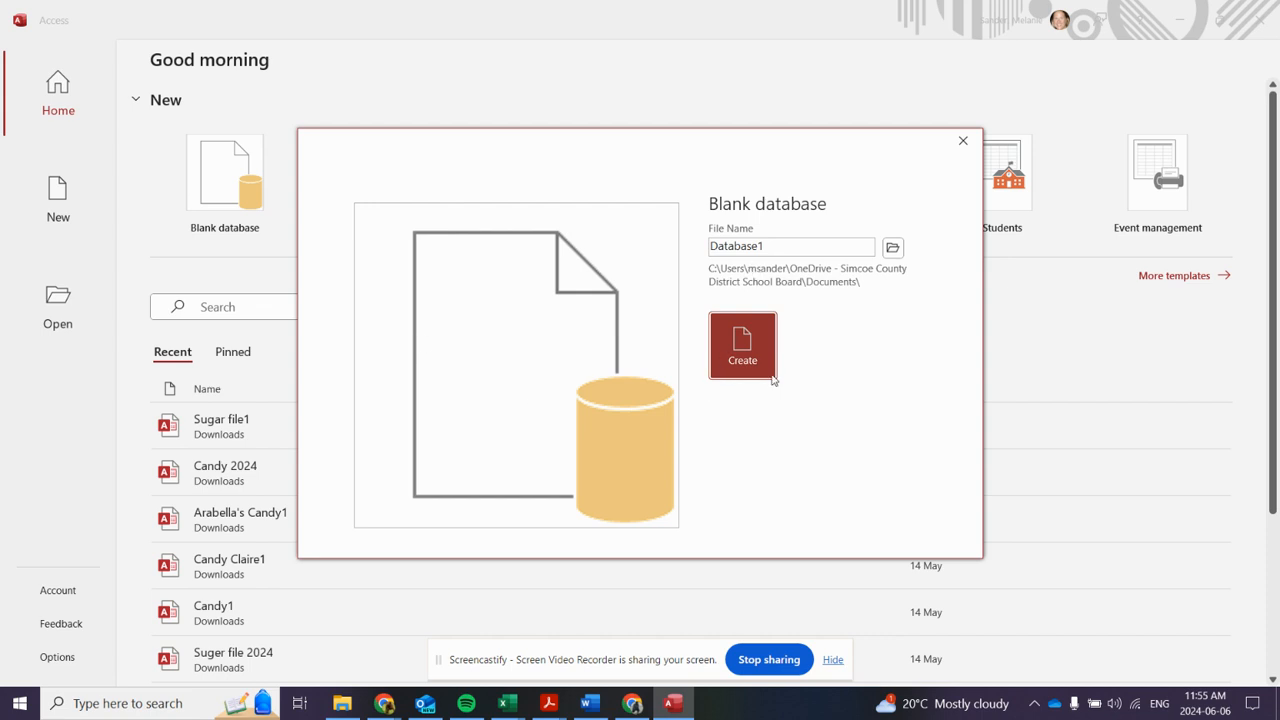
double_click(777, 249)
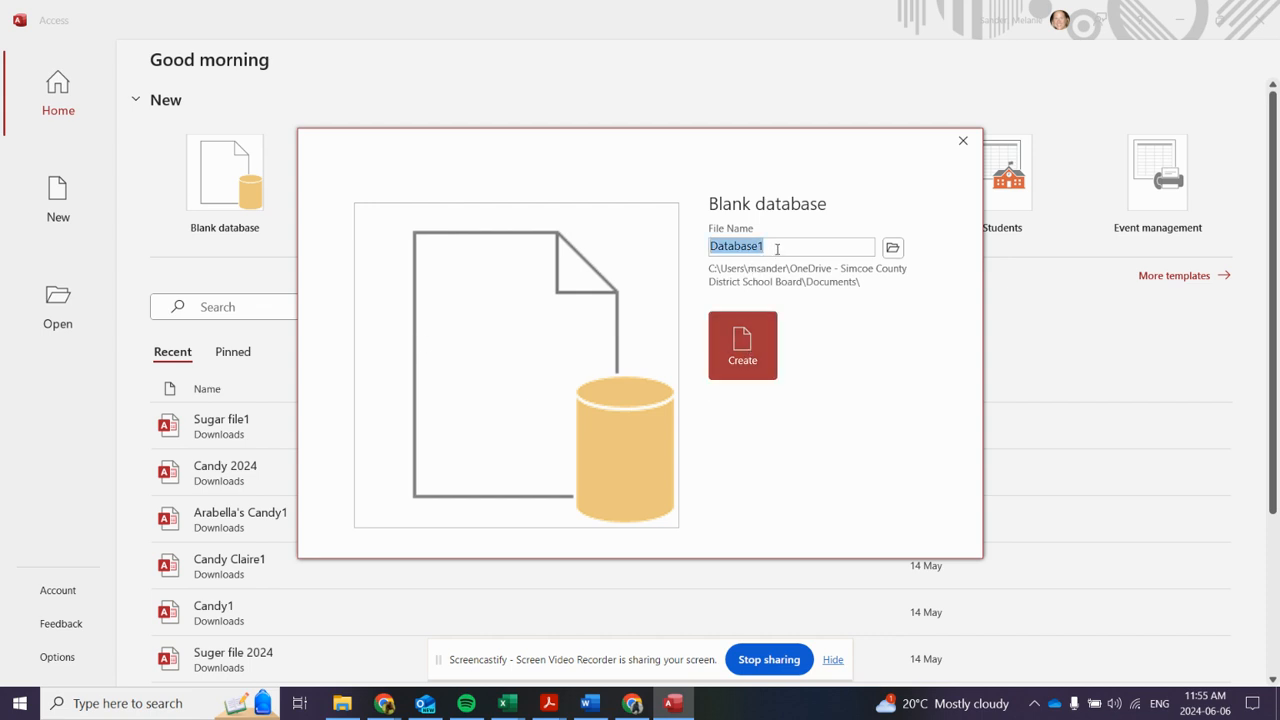
type("Candy")
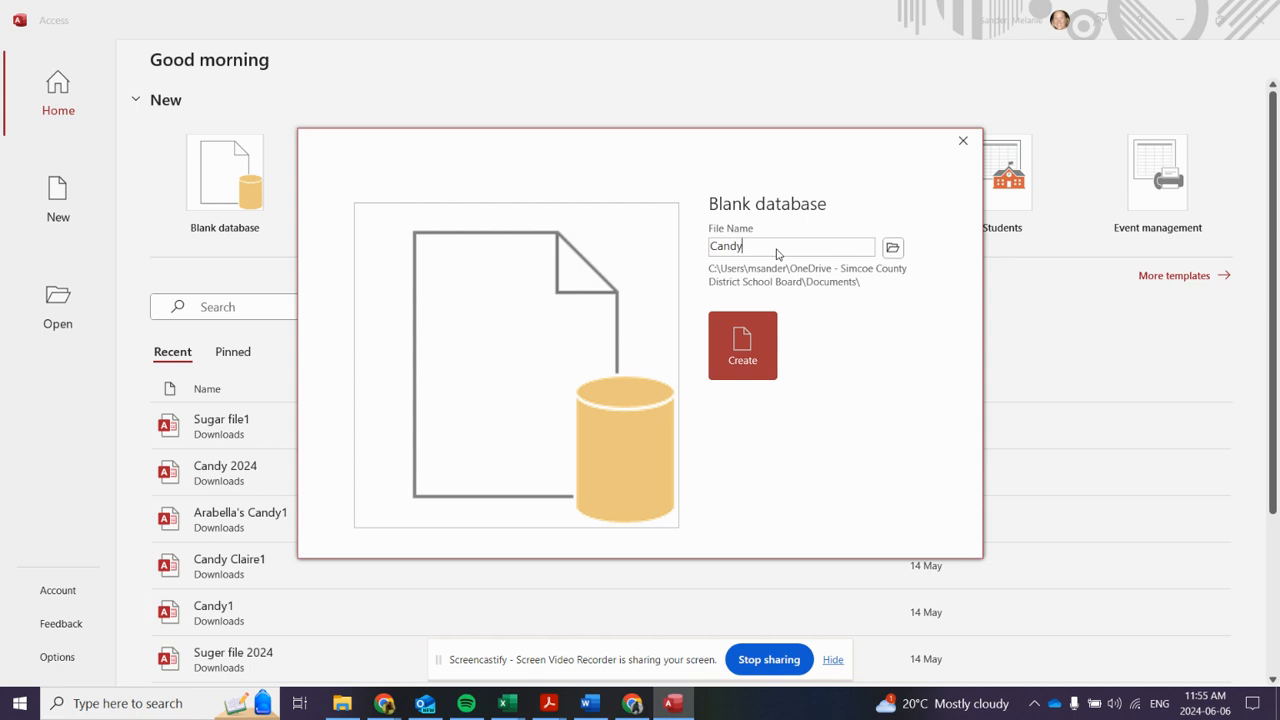
type(" Access 12")
left_click(740, 343)
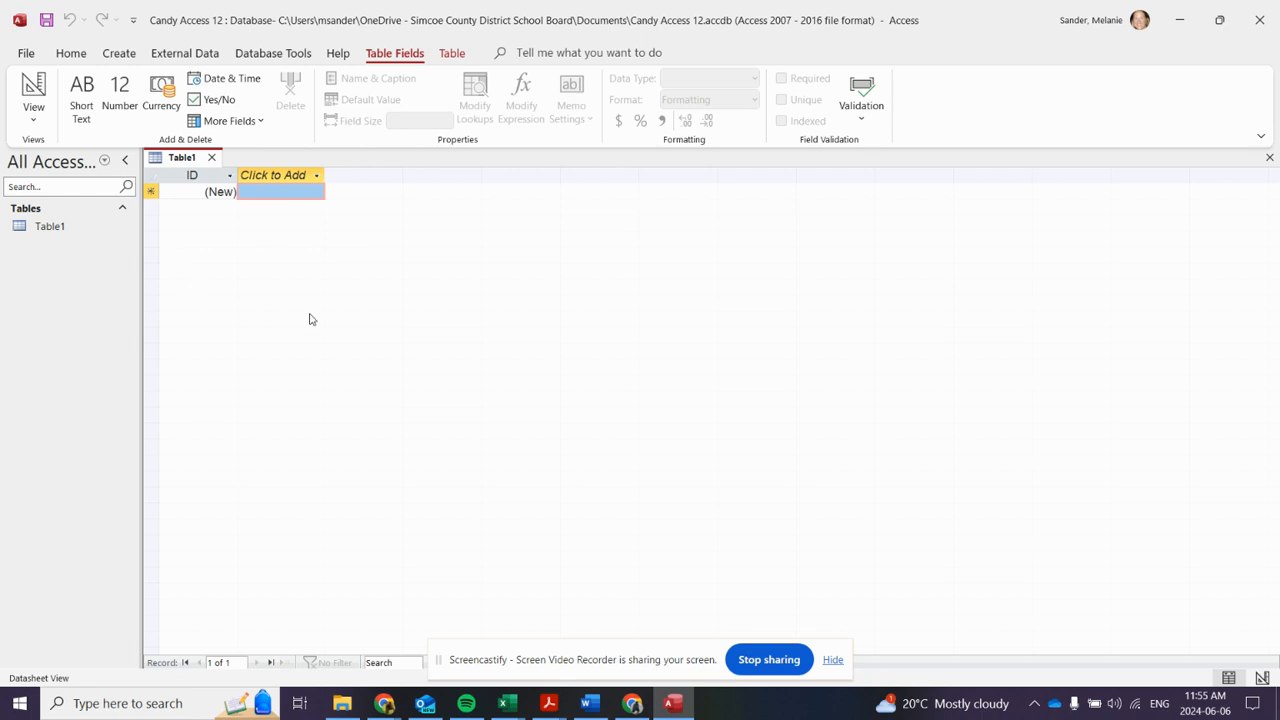
Step: Switch the new table to Design View, saving it as Candy table 1, and return to Datasheet View
left_click(1262, 678)
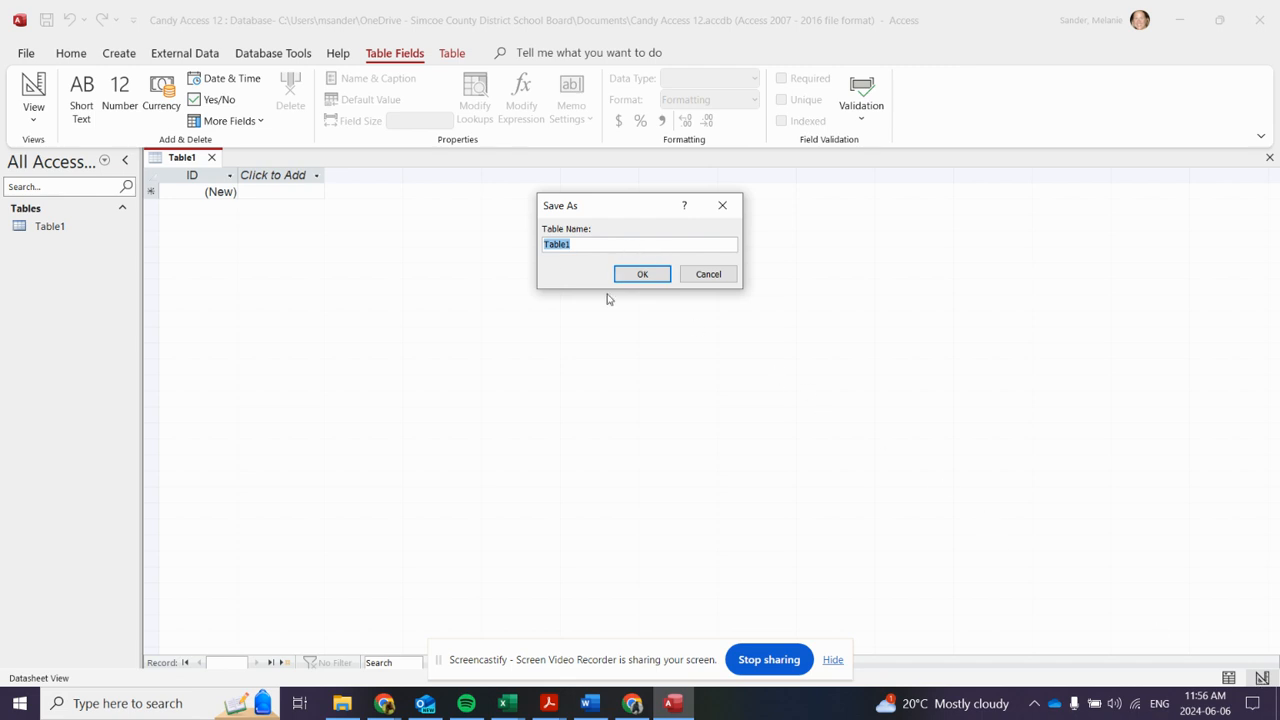
type("Candy tab")
left_click(640, 274)
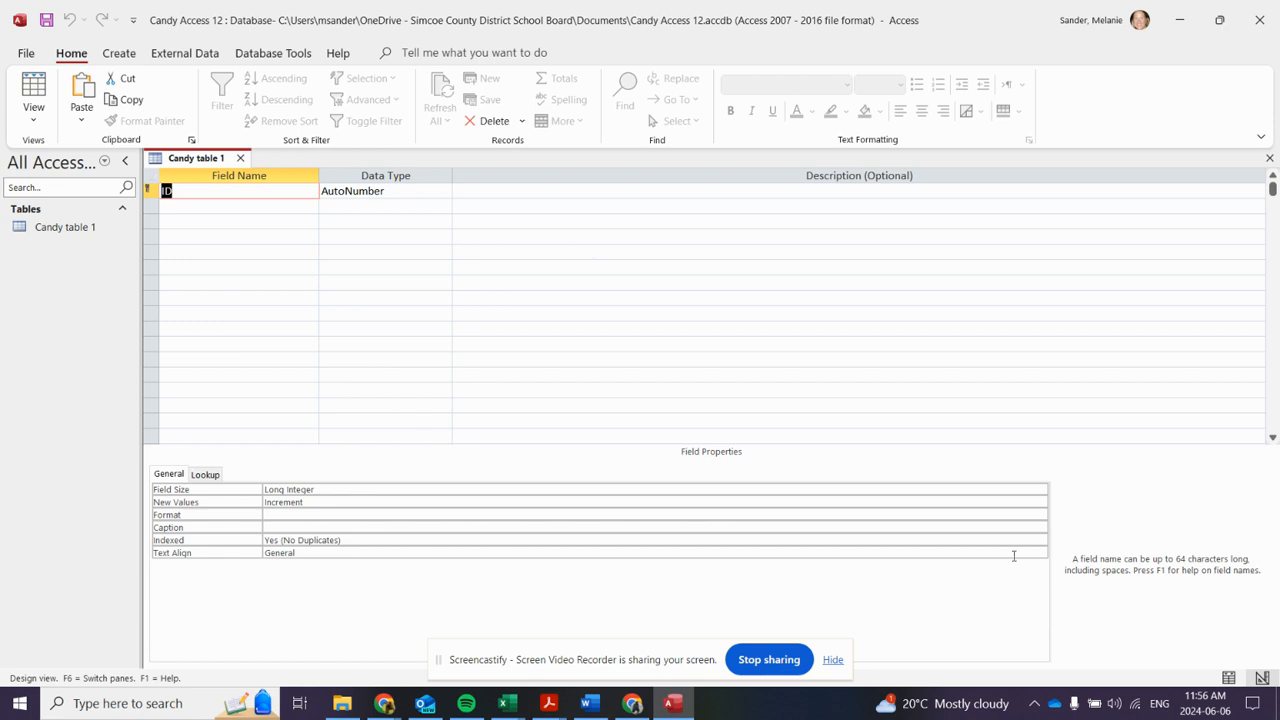
left_click(1229, 678)
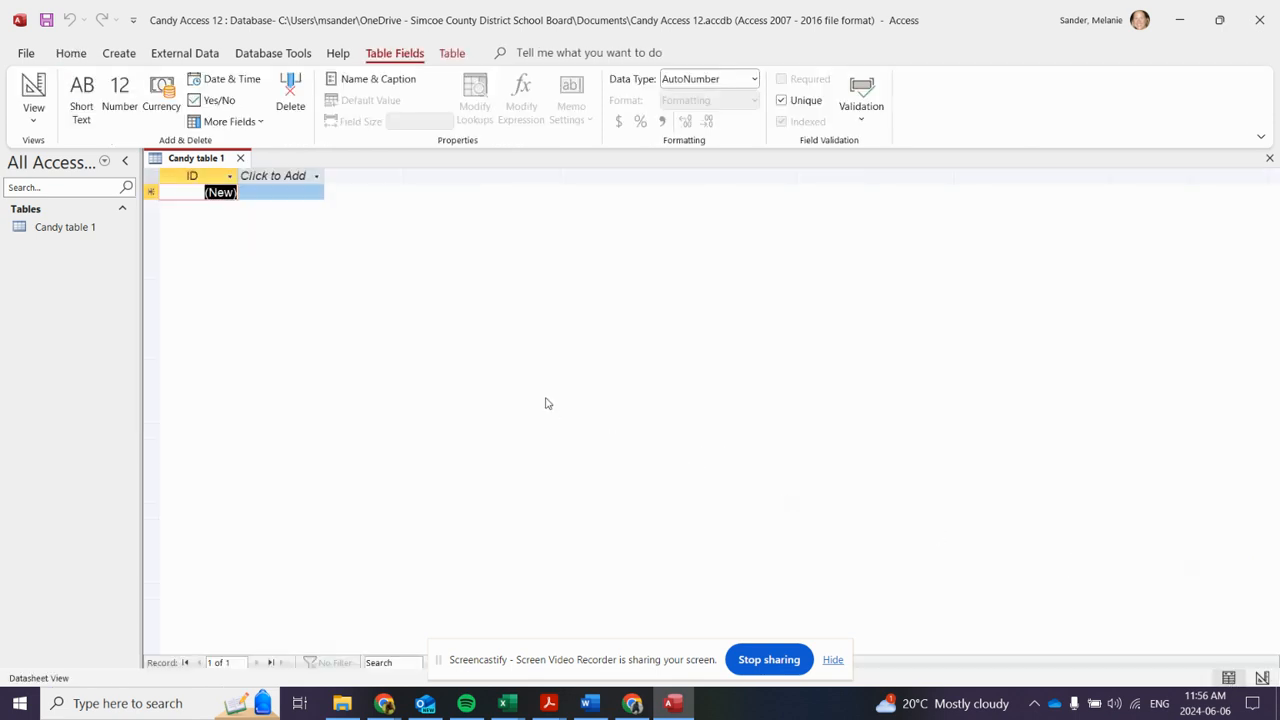
Step: Arrange the database window side by side with the Microsoft Access candy database instructions PDF
left_click(68, 228)
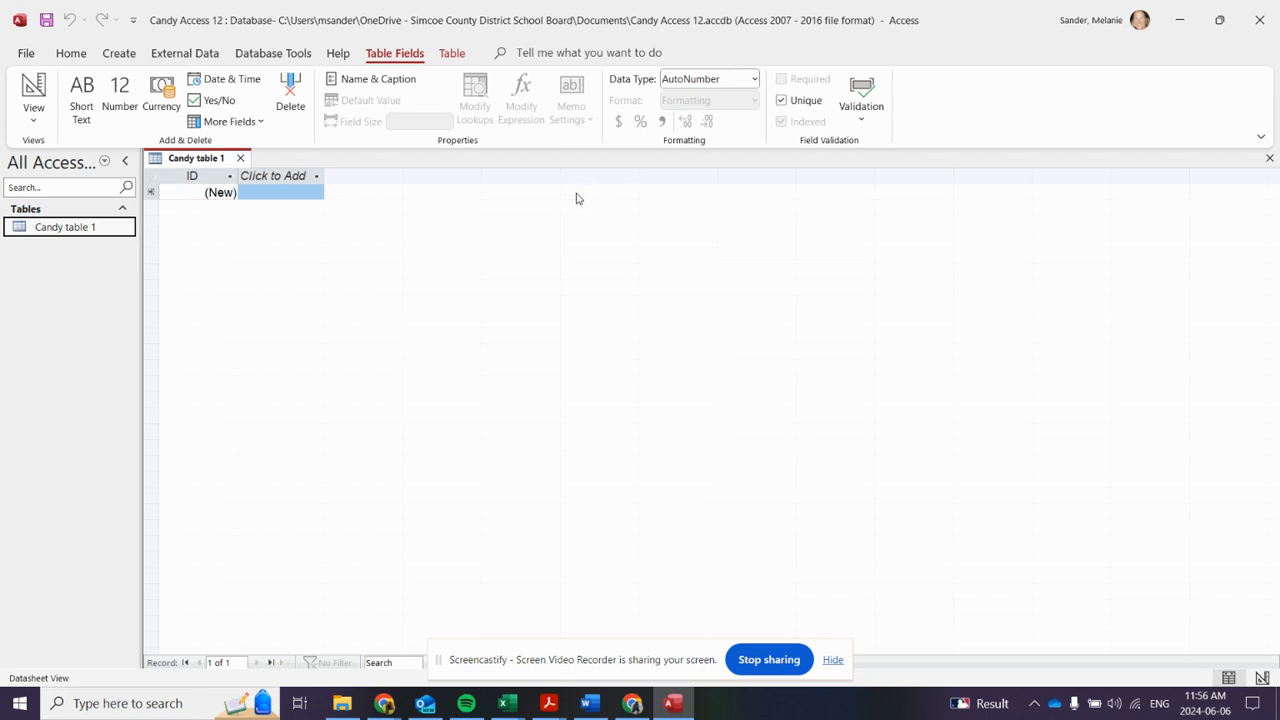
key("super+Left")
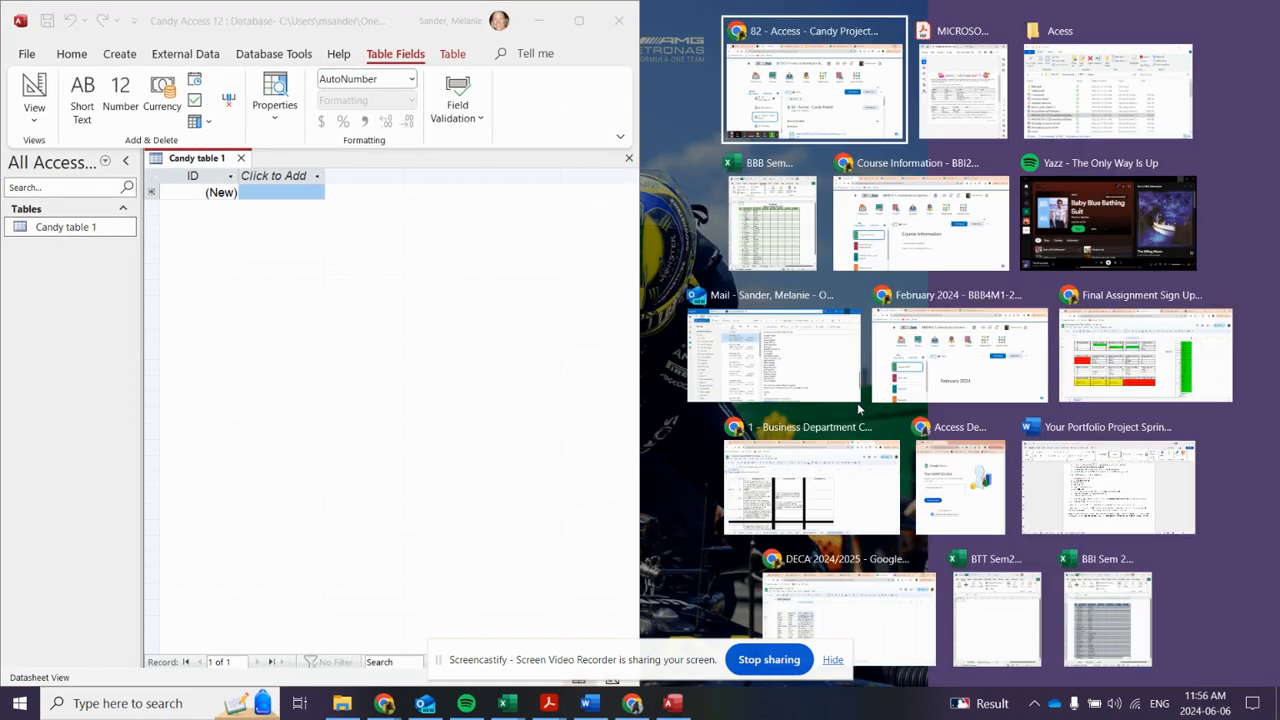
left_click(975, 110)
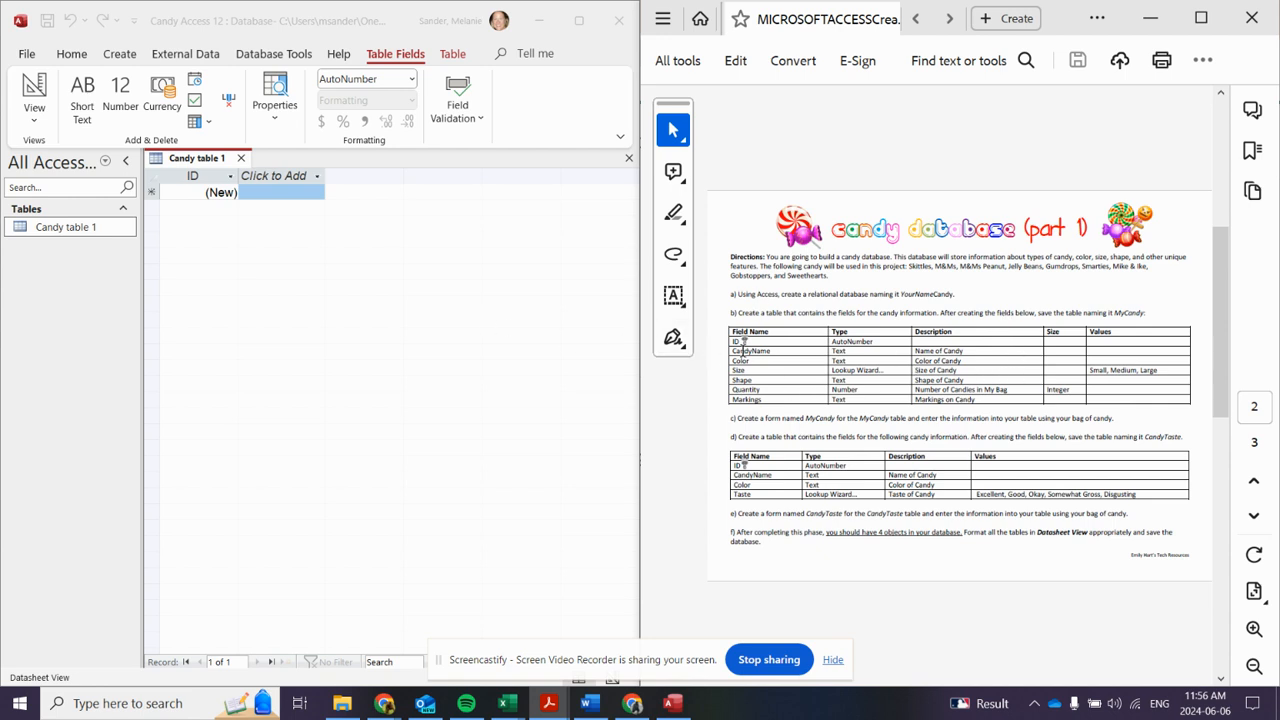
Step: Add two Short Text fields named CandyName and Colour after the ID field
left_click(285, 175)
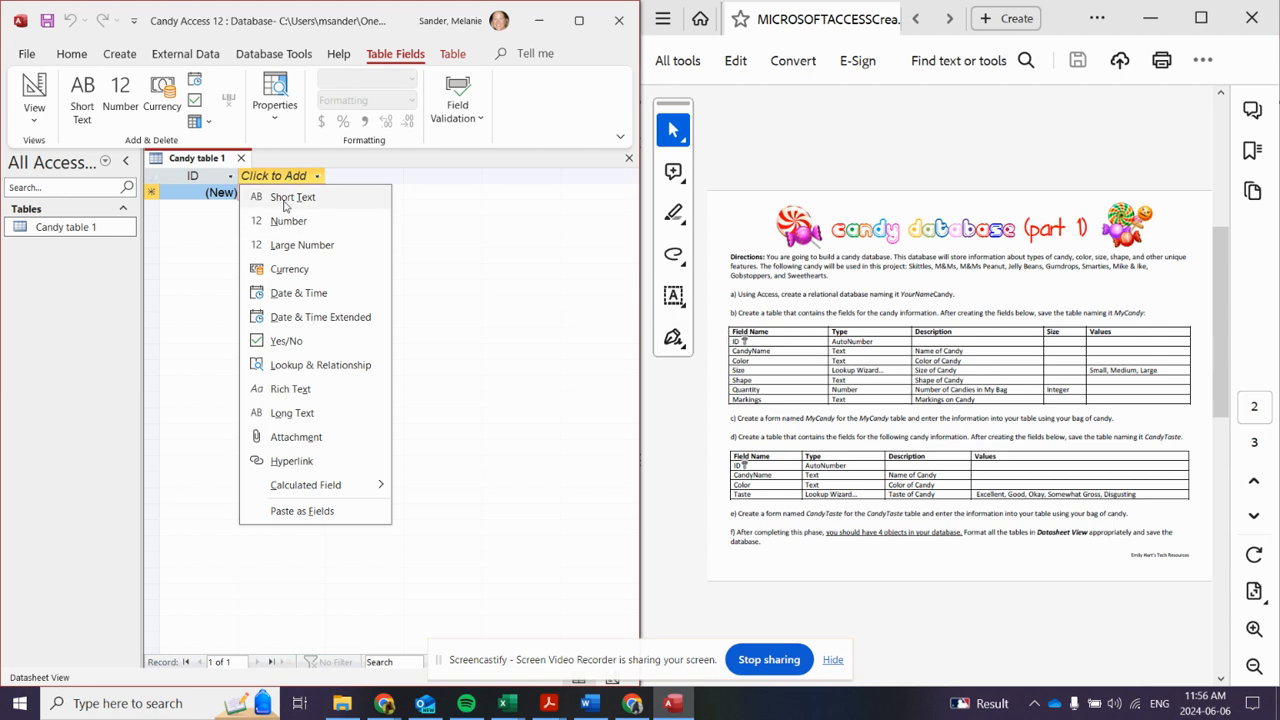
left_click(287, 205)
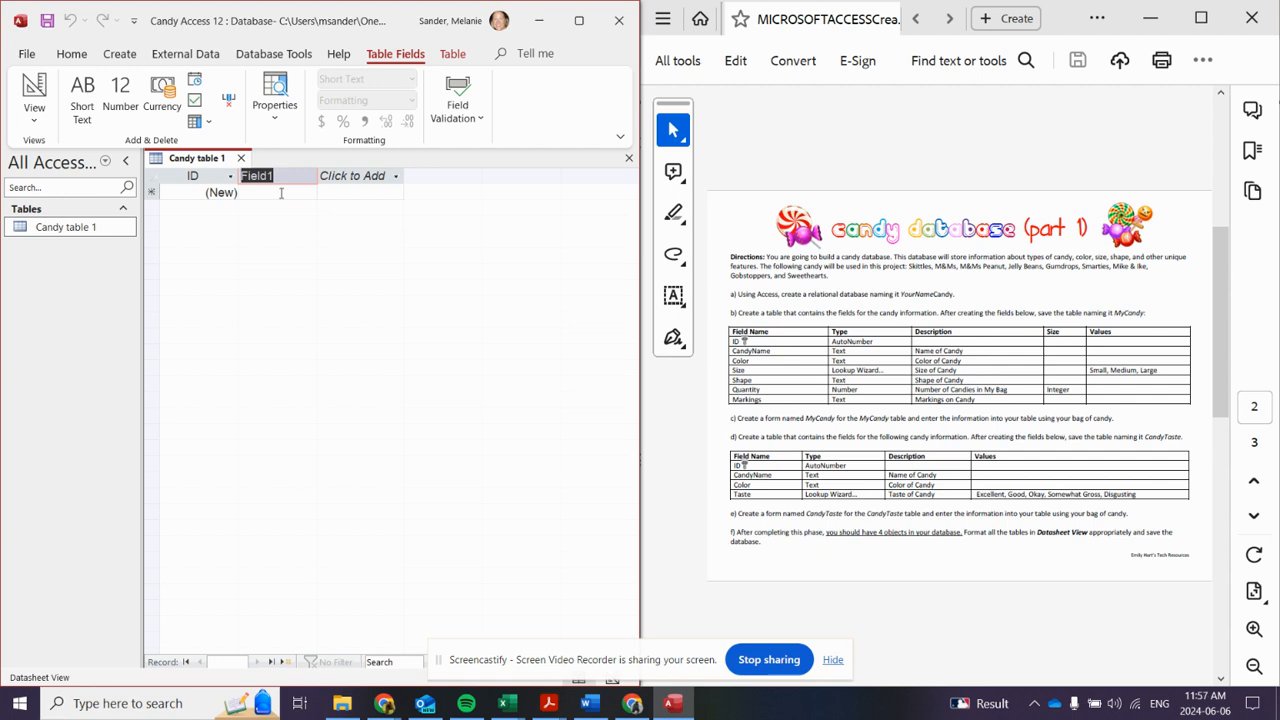
type("CandyName")
left_click(347, 180)
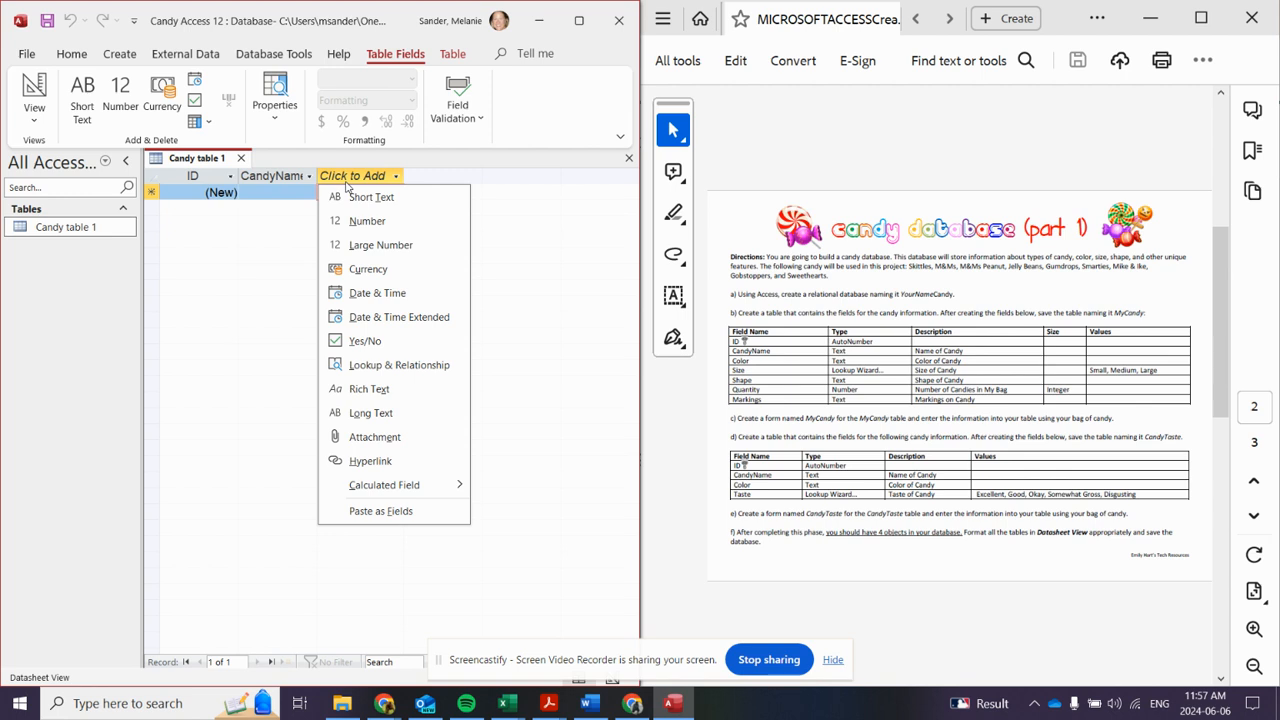
left_click(352, 198)
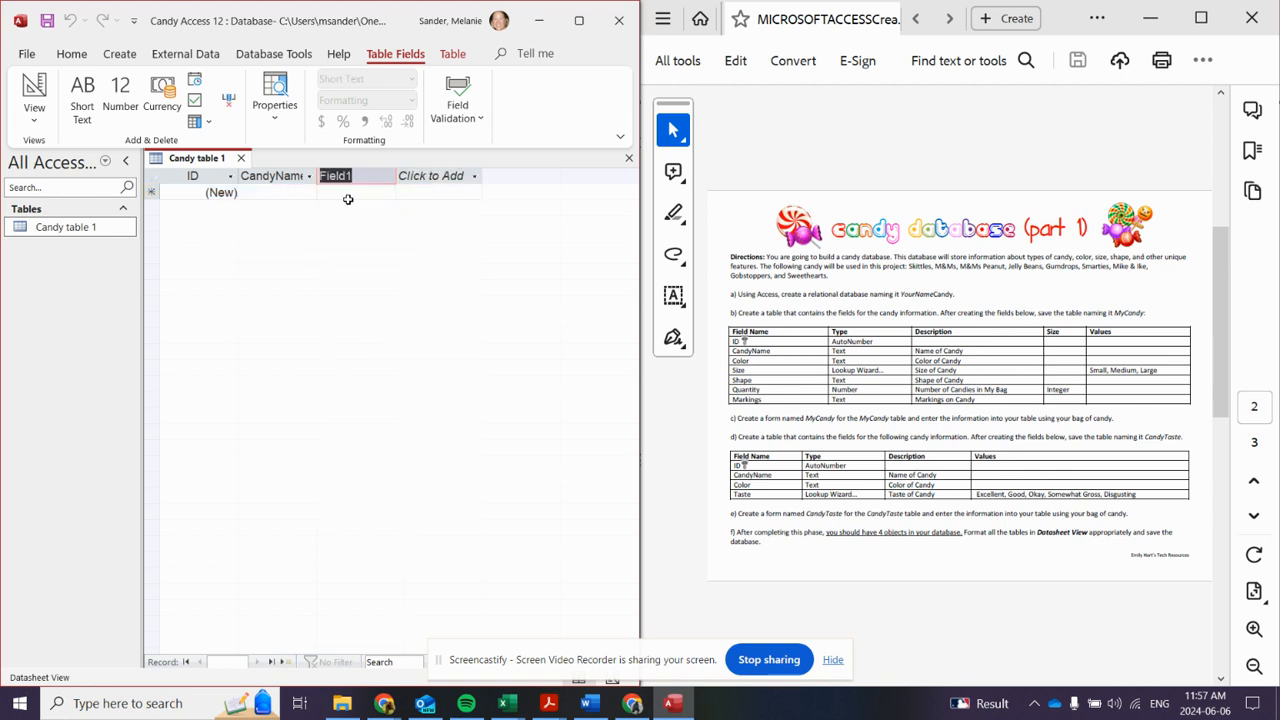
type("Colour")
Step: Start a Lookup & Relationship field after the Colour field
left_click(416, 177)
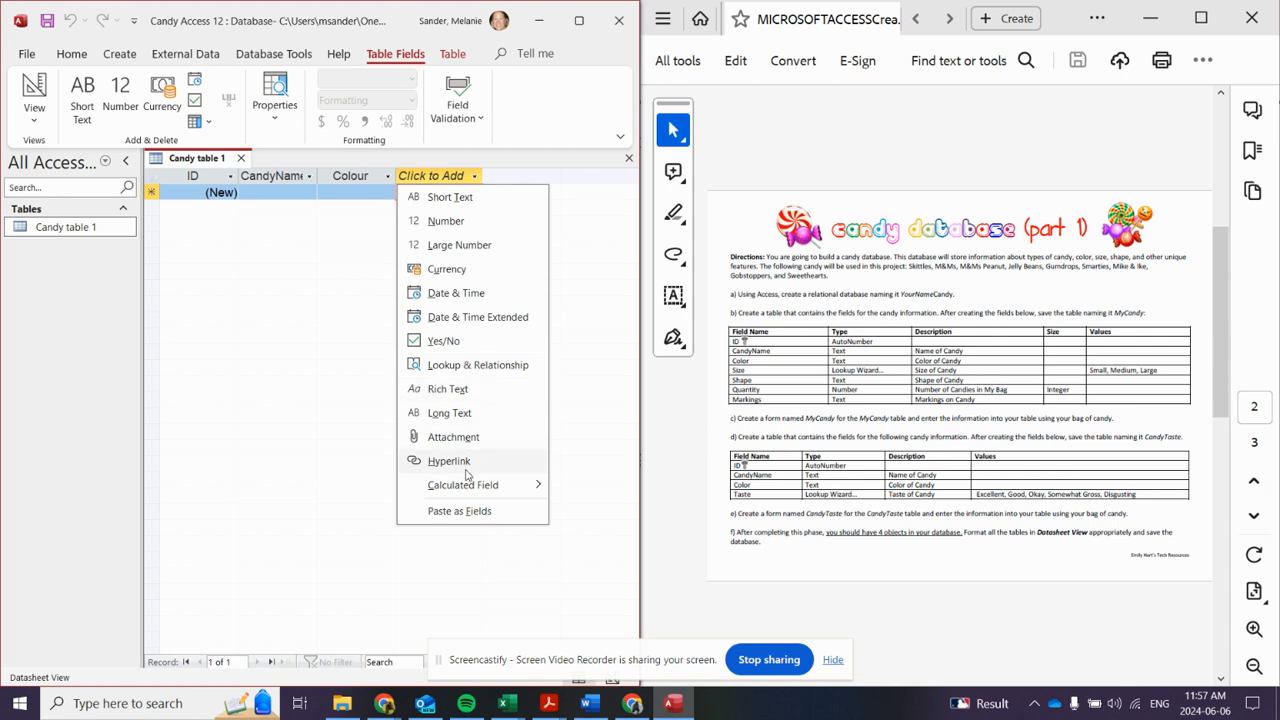
mouse_move(469, 495)
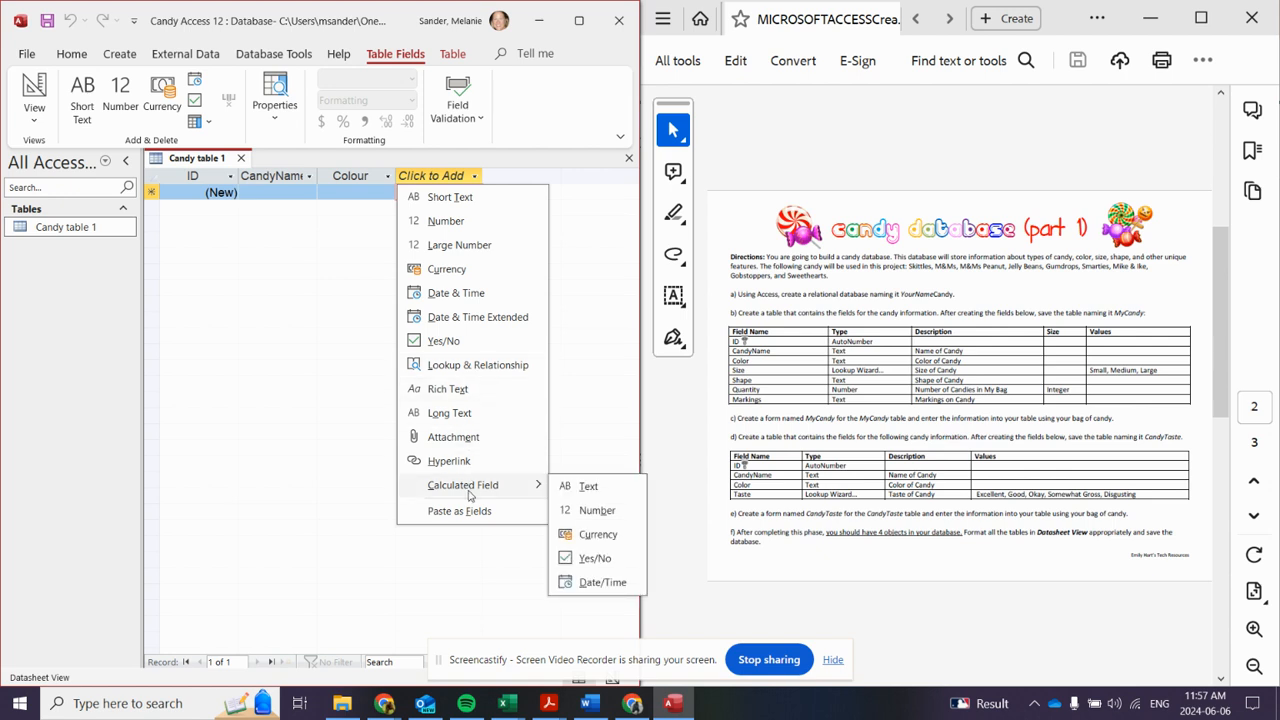
left_click(468, 365)
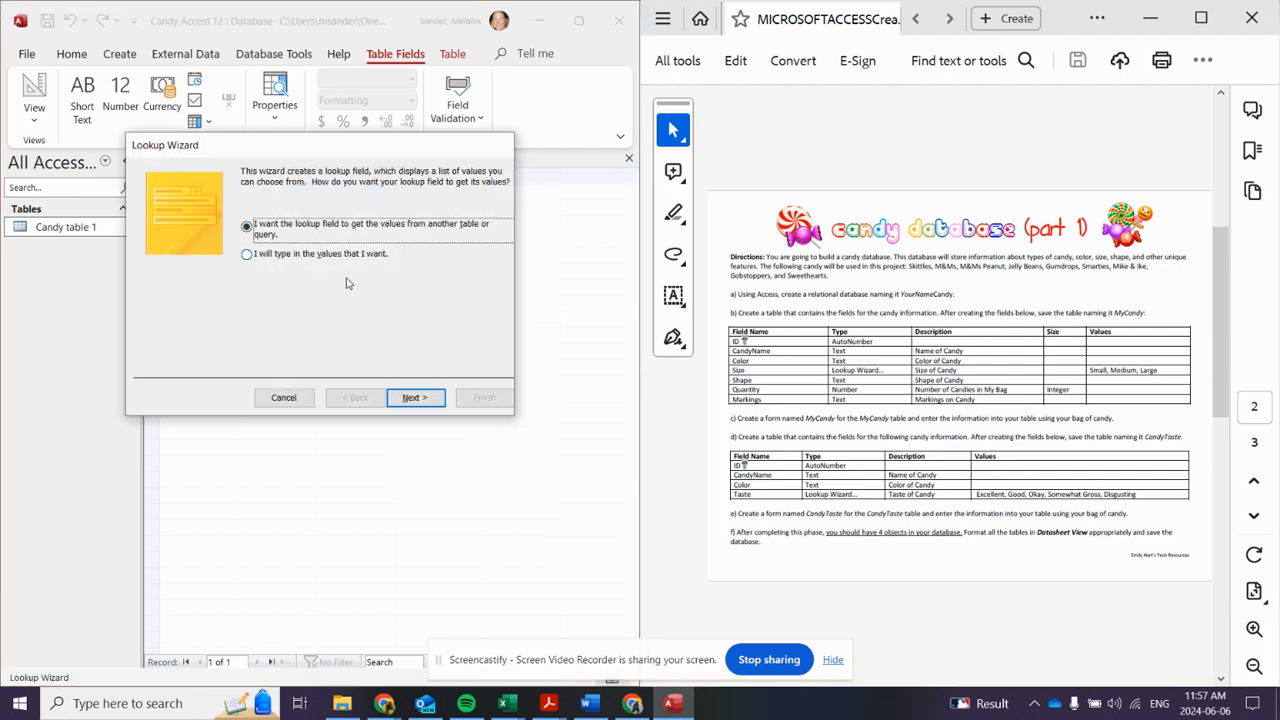
left_click(408, 400)
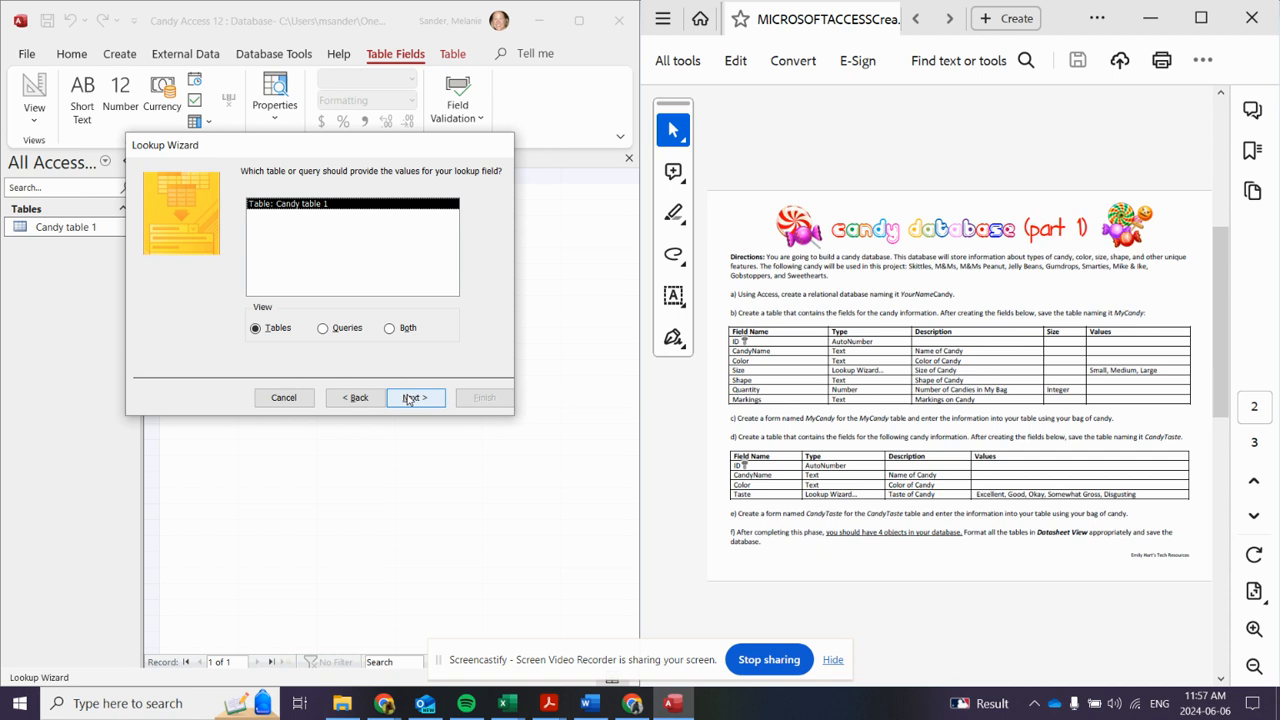
left_click(408, 400)
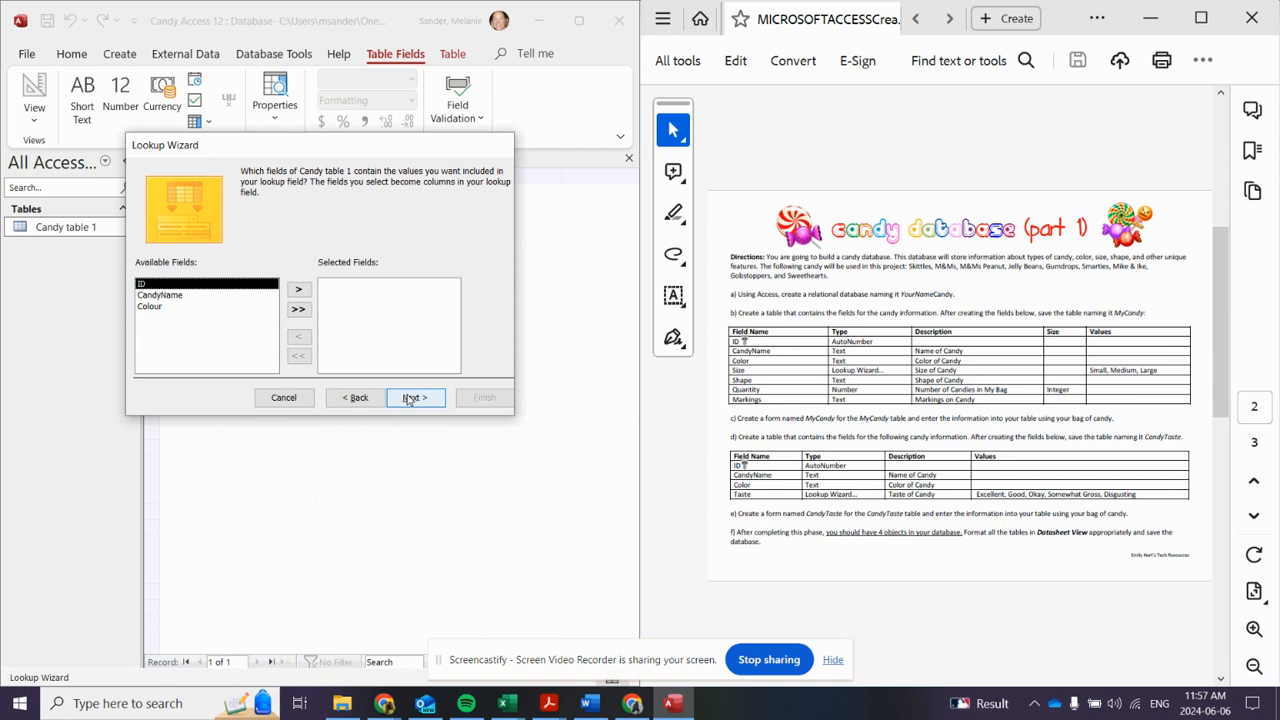
left_click(352, 399)
left_click(352, 399)
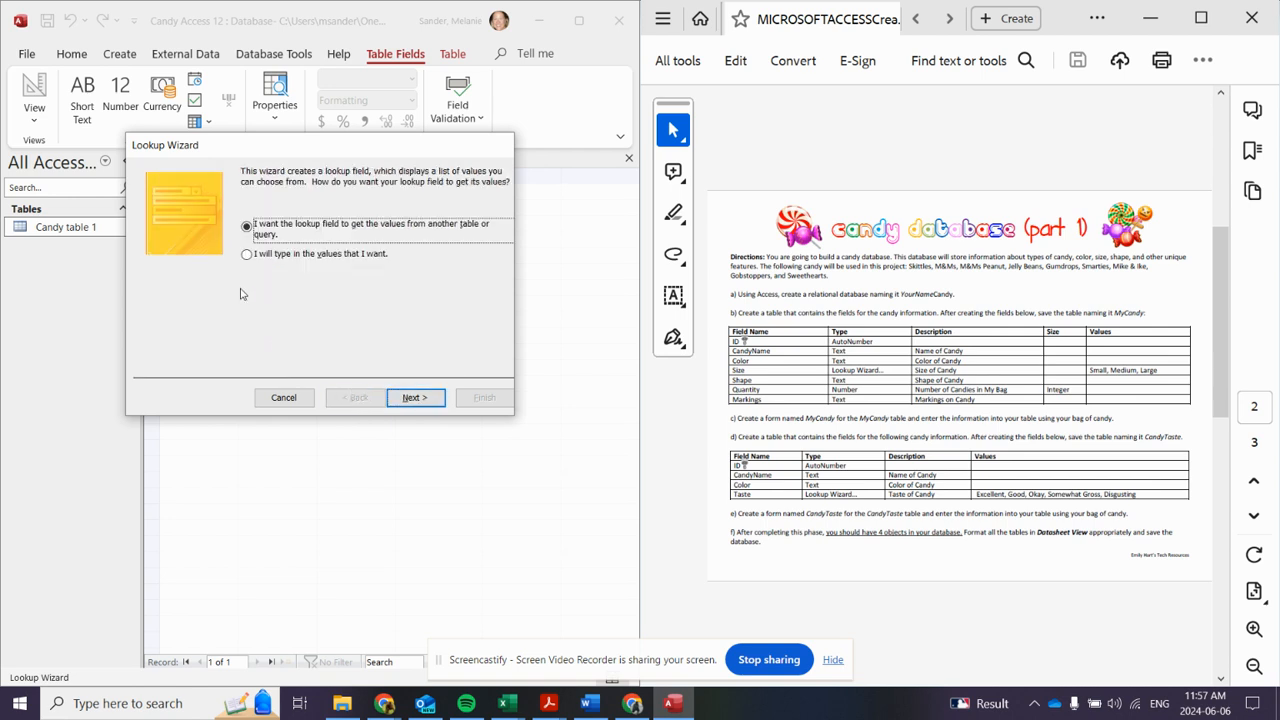
Step: Define the lookup with own values Small, Medium and Large in one column, finish it and name the field Size
left_click(247, 254)
left_click(416, 398)
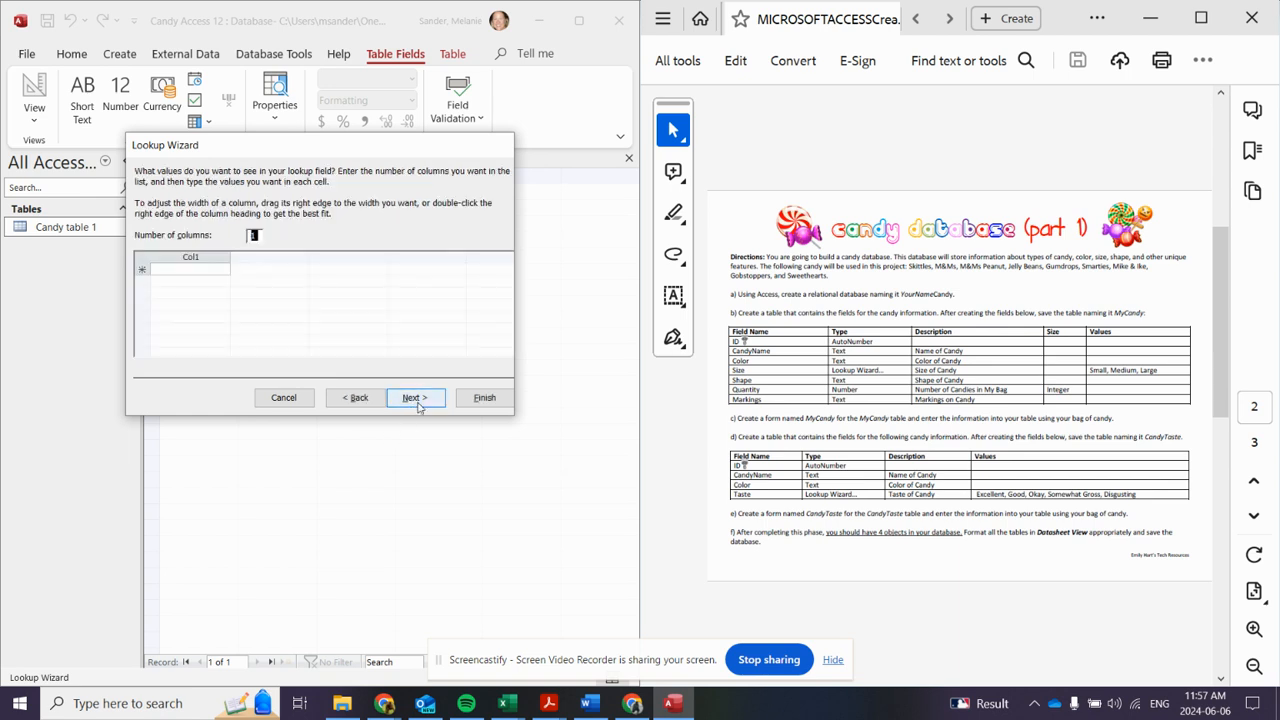
left_click(187, 270)
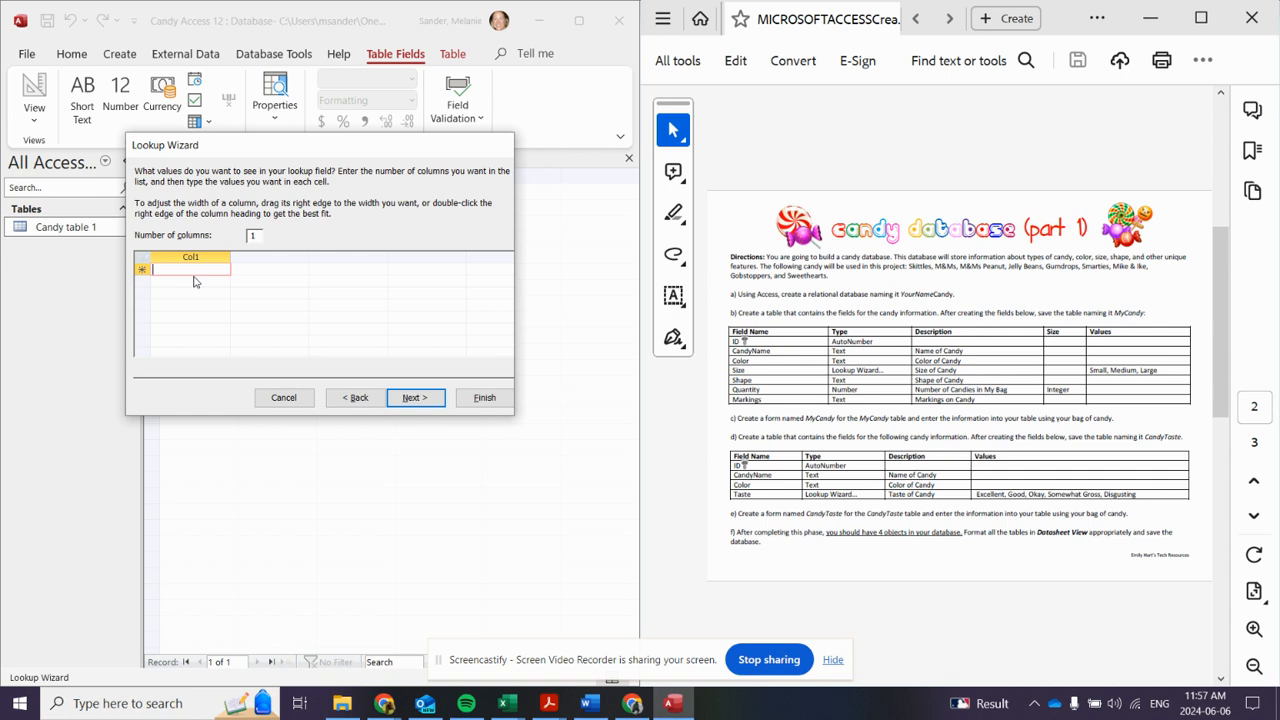
type("Small")
key("Return")
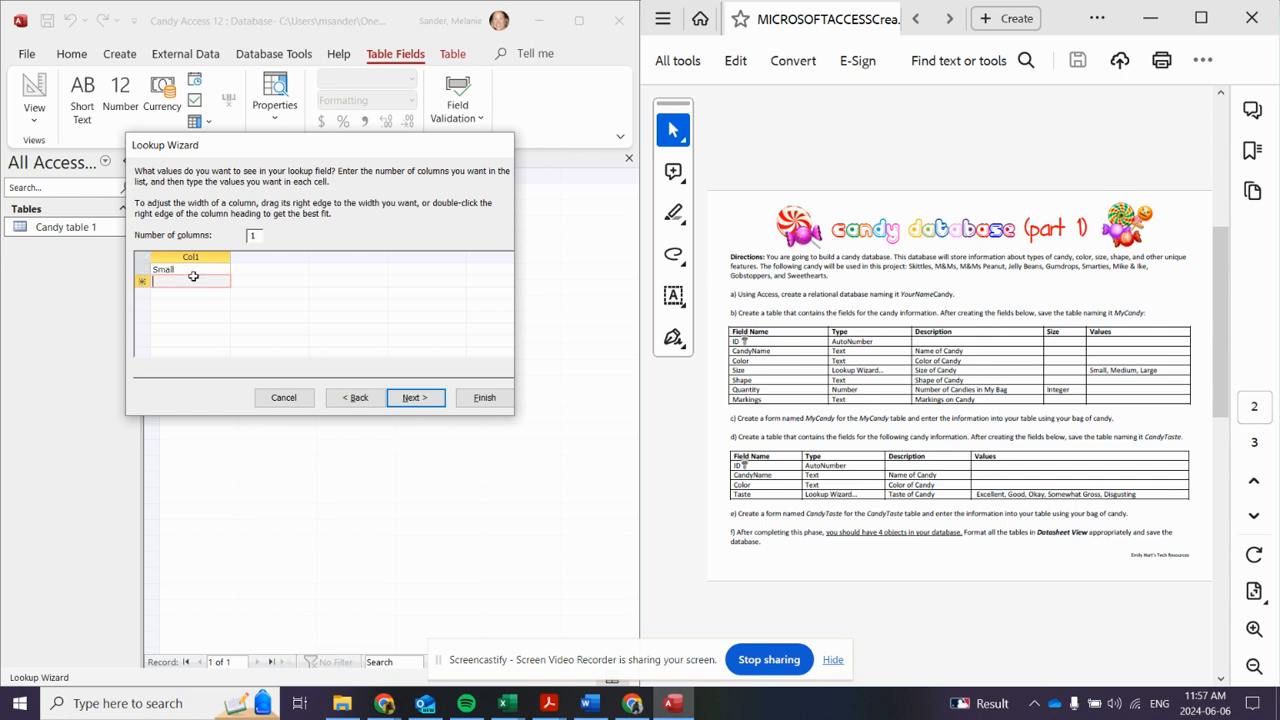
type("Medium")
key("Return")
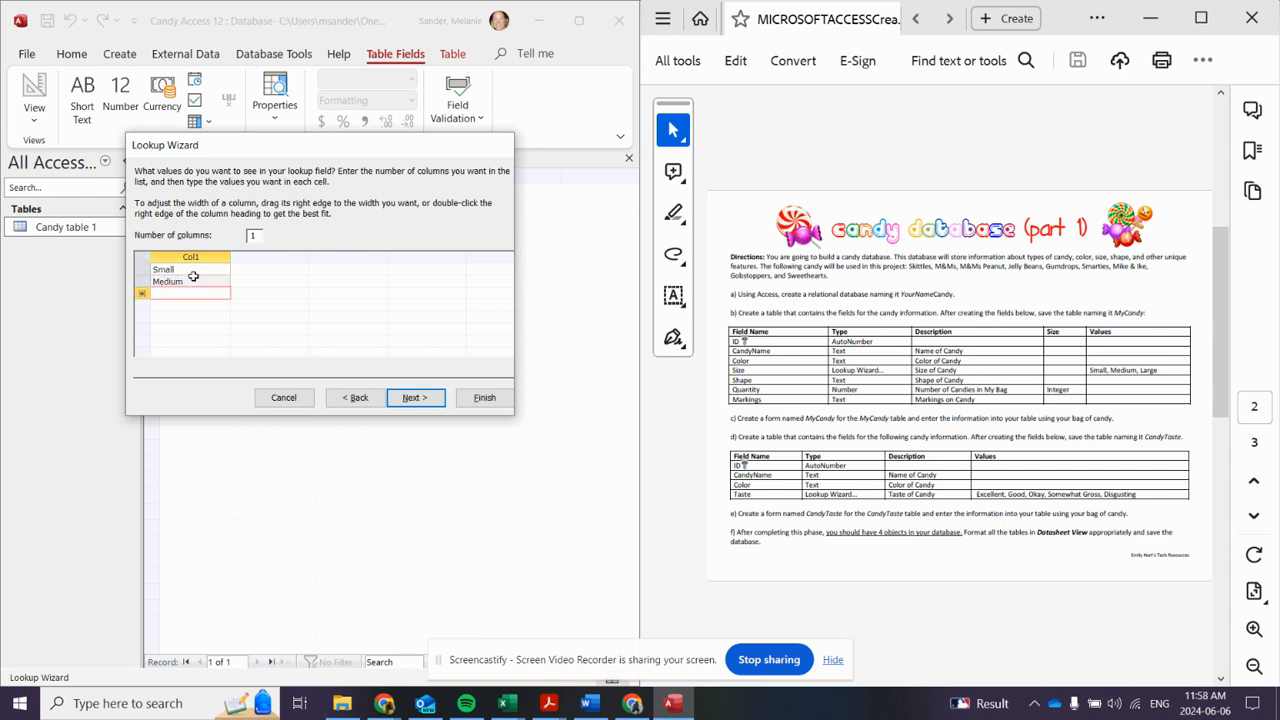
type("Large")
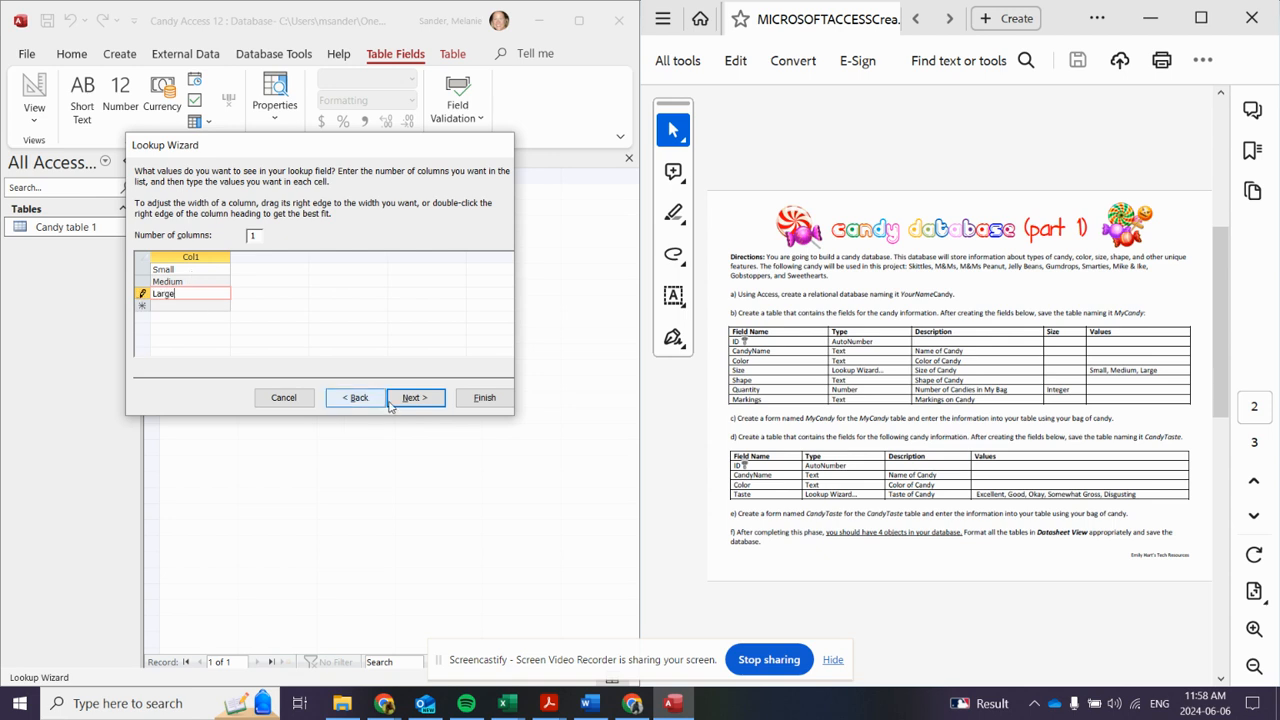
left_click(483, 399)
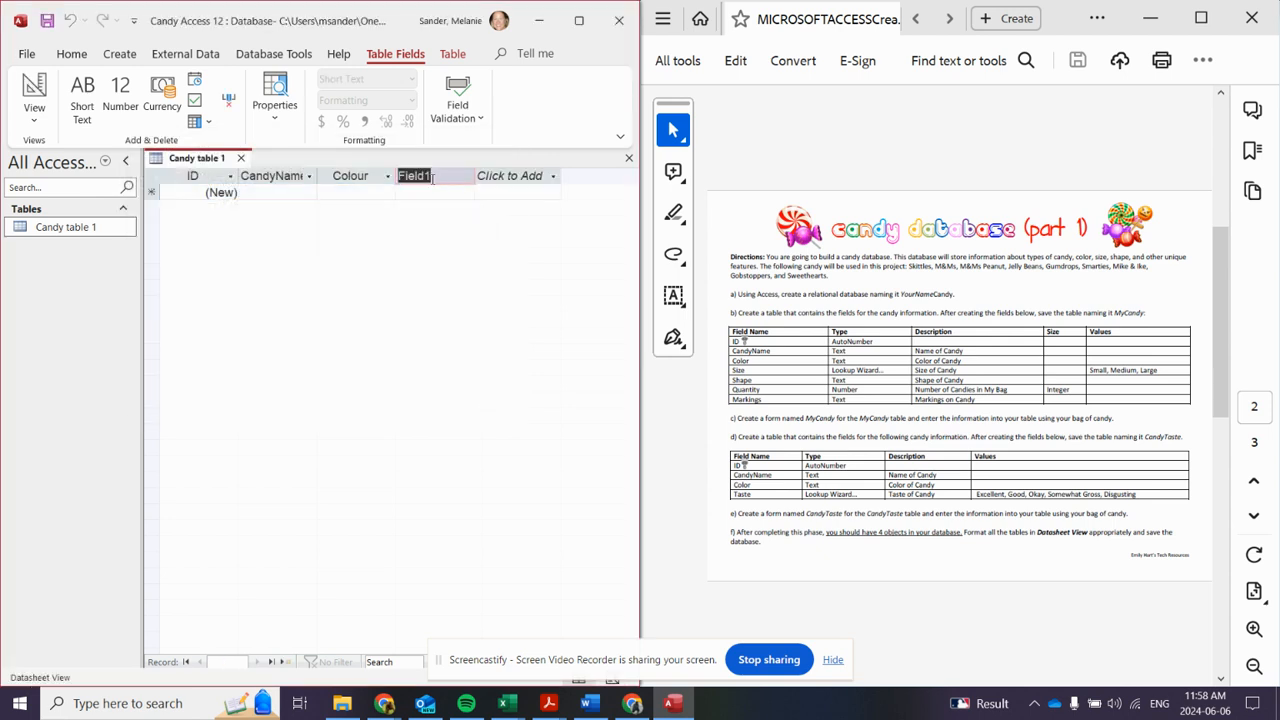
type("Size")
left_click(498, 180)
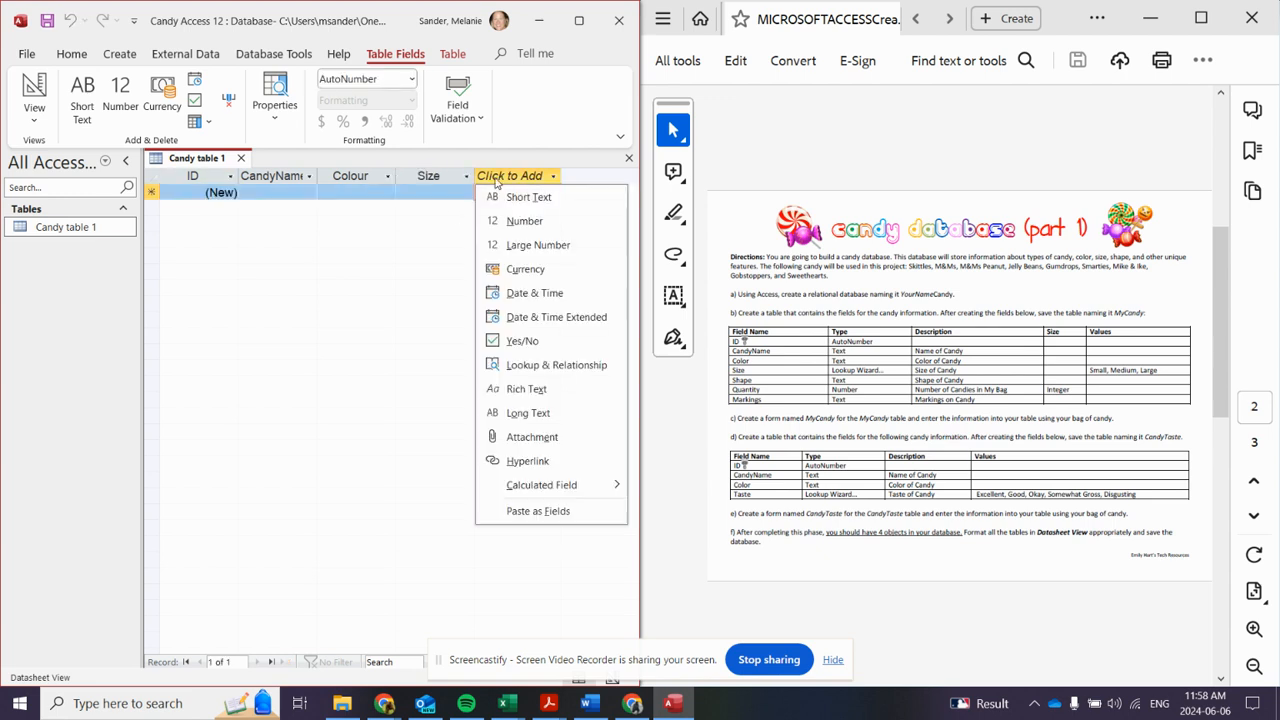
left_click(466, 176)
left_click(466, 176)
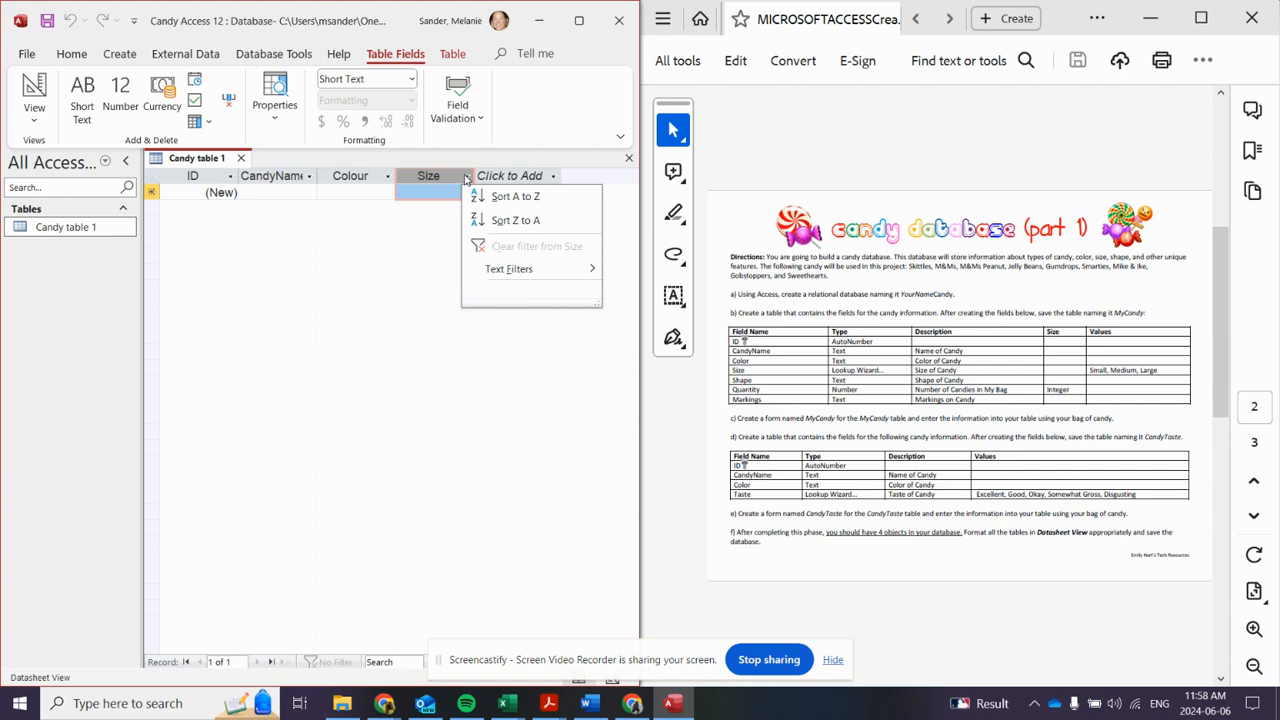
left_click(496, 177)
Step: Add a Short Text field named Shape after the Size field
left_click(500, 177)
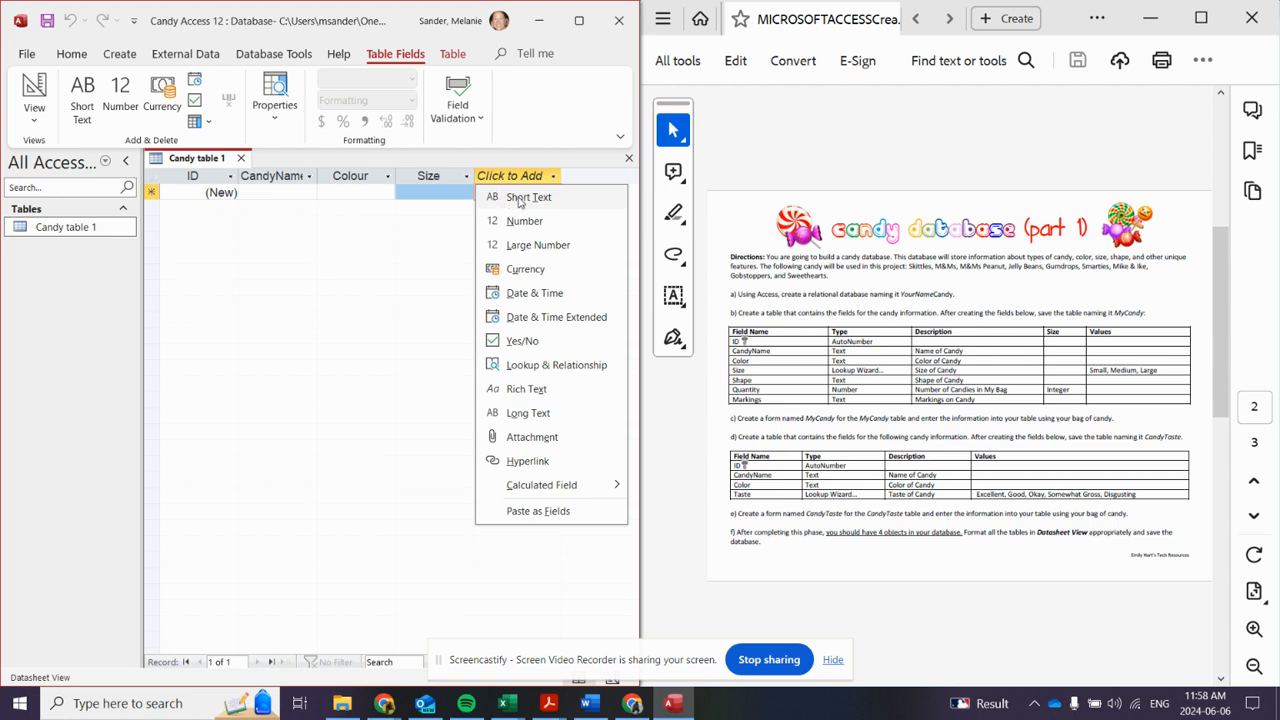
left_click(519, 199)
type("Shape")
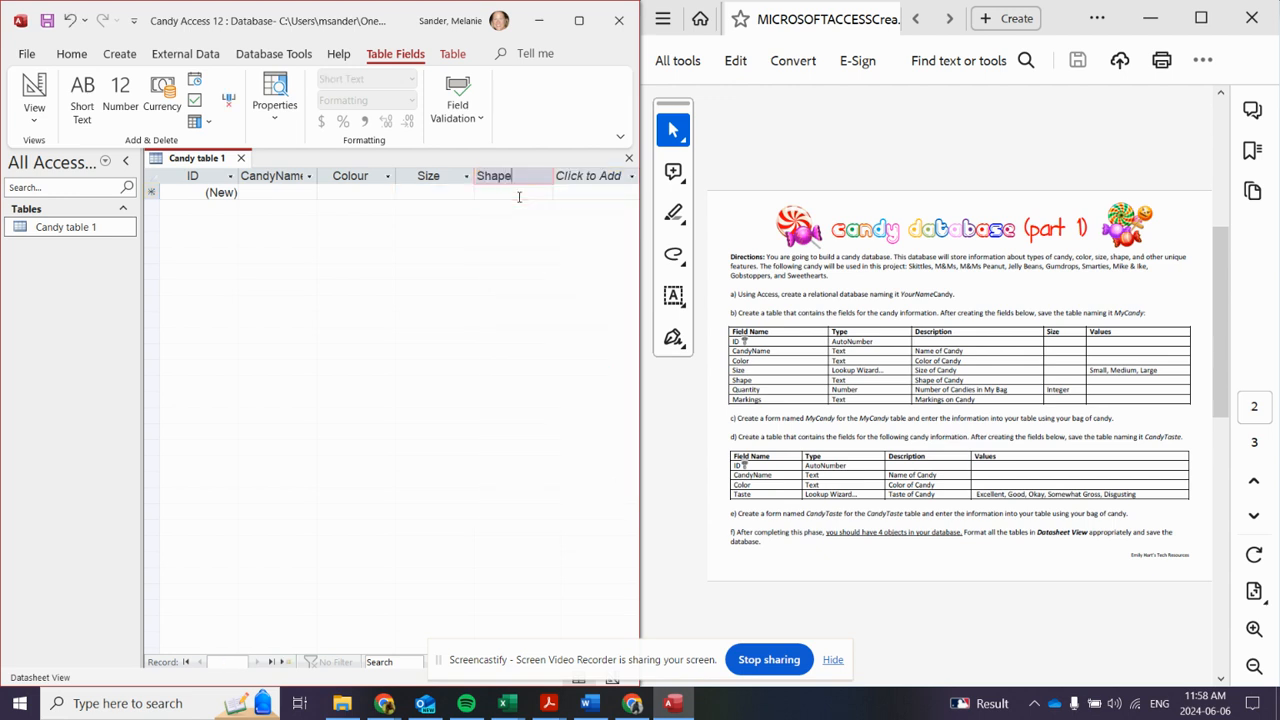
key("Return")
Step: Add a Number field named Quantity after the Shape field and maximize the database window
left_click(570, 179)
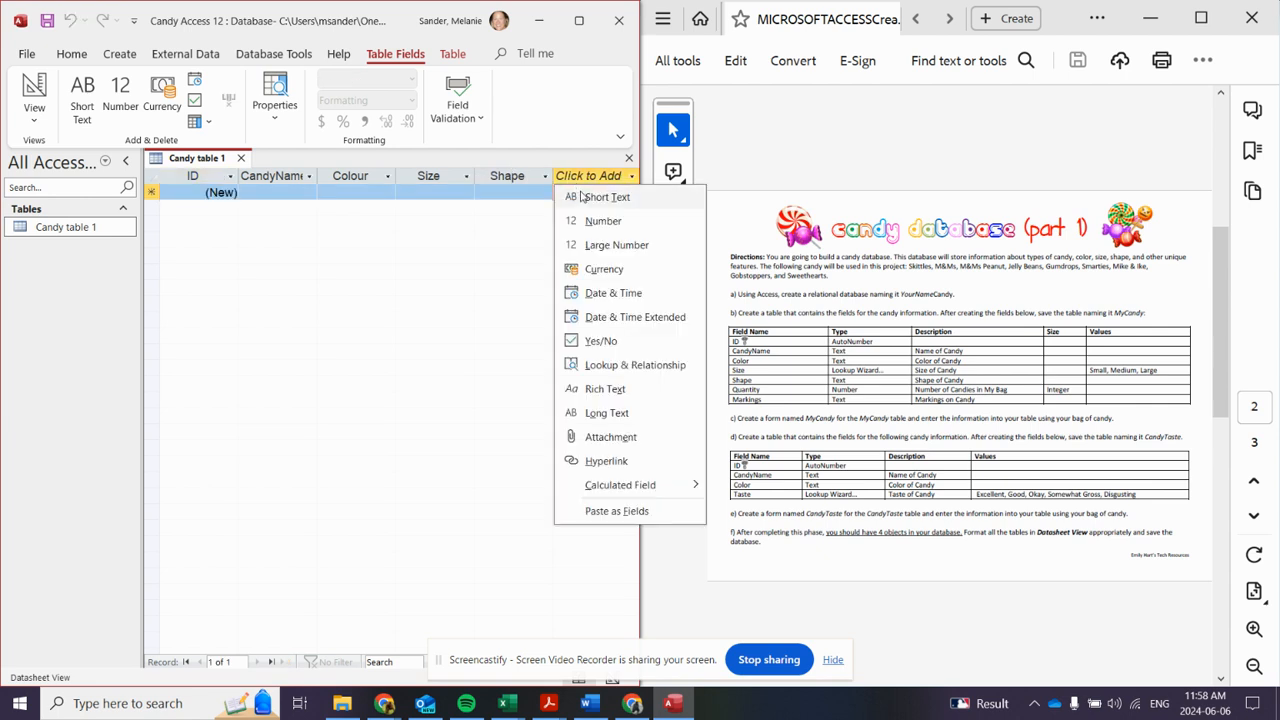
left_click(588, 220)
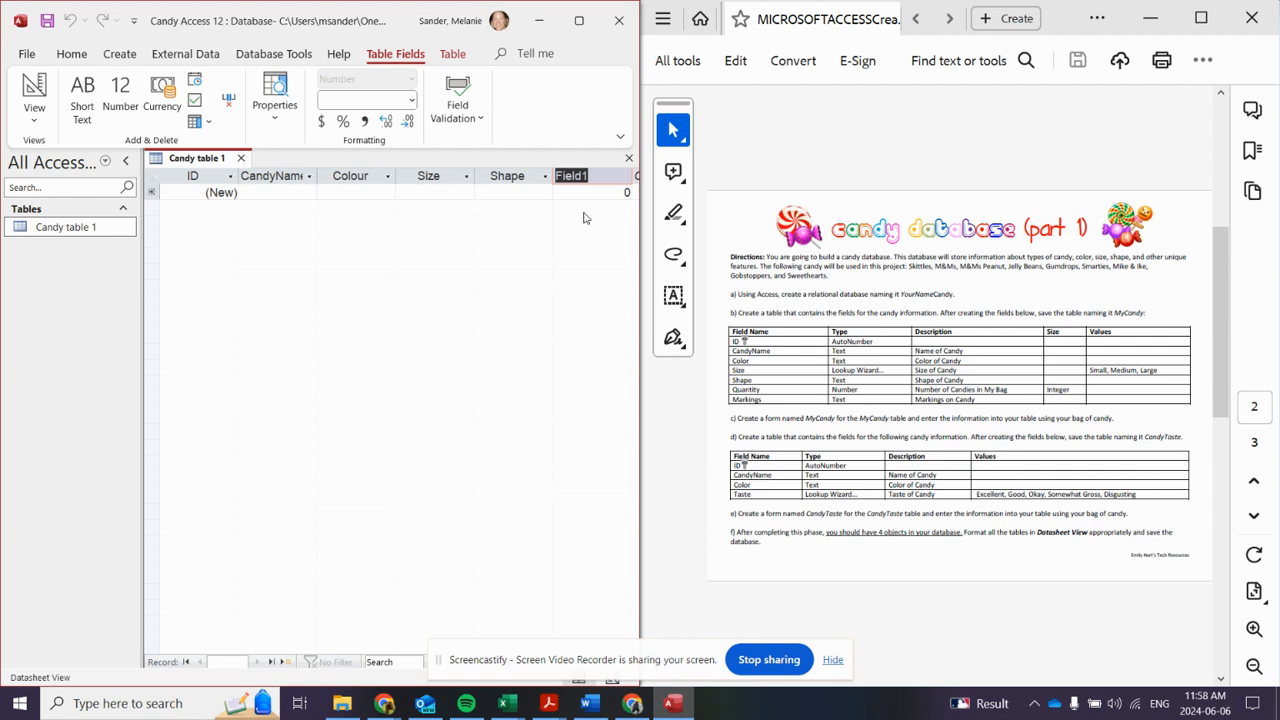
type("Quantity")
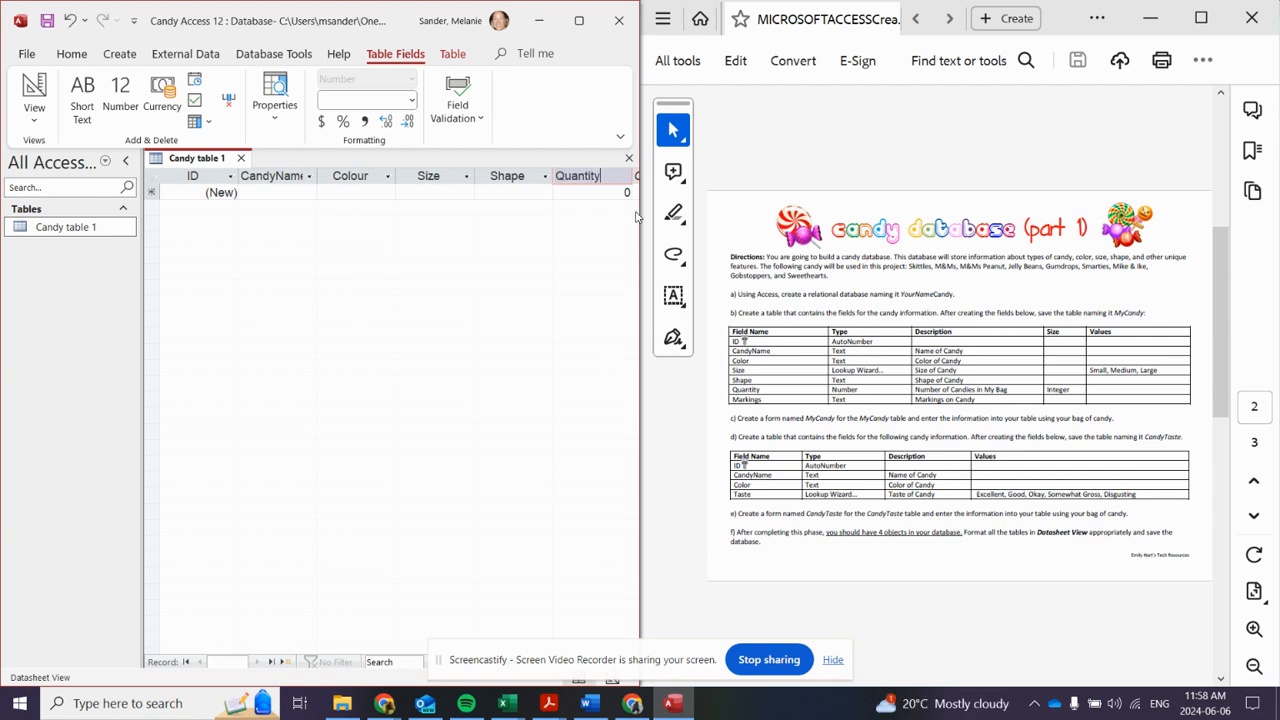
left_click(578, 20)
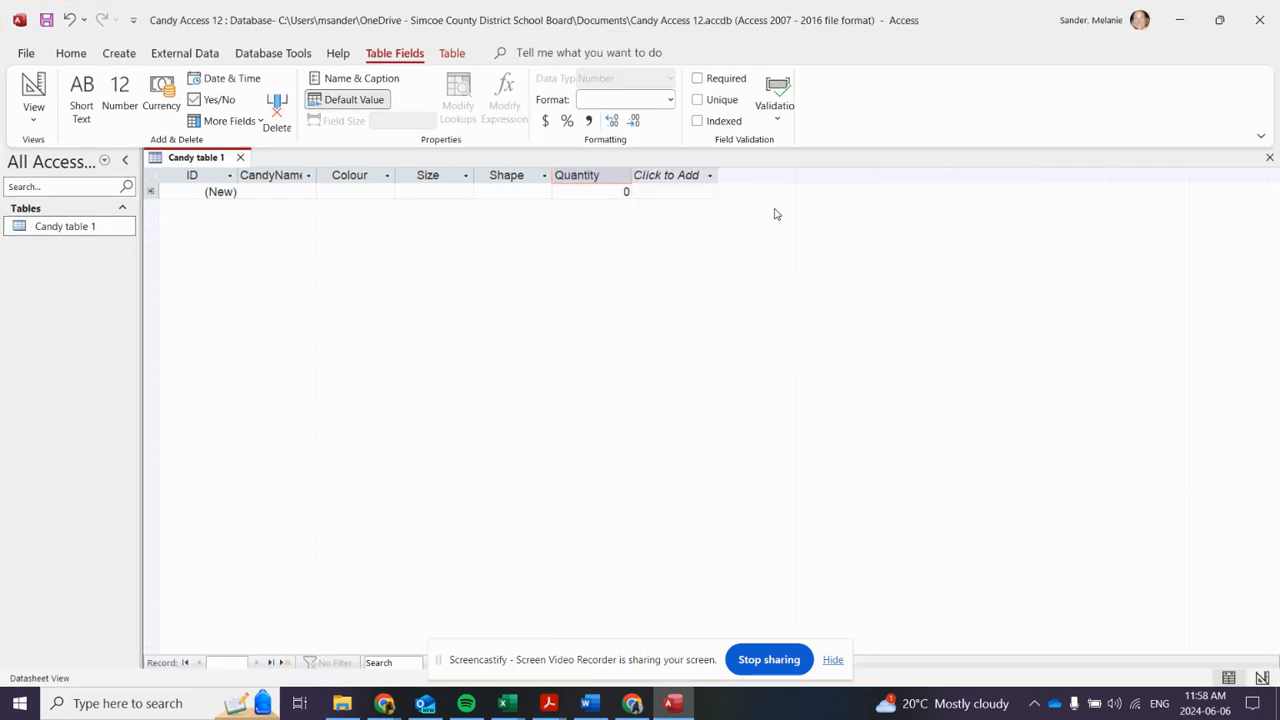
Step: Add a Short Text field named Markings after the Quantity field, and close and reopen Candy table 1
left_click(706, 175)
left_click(688, 195)
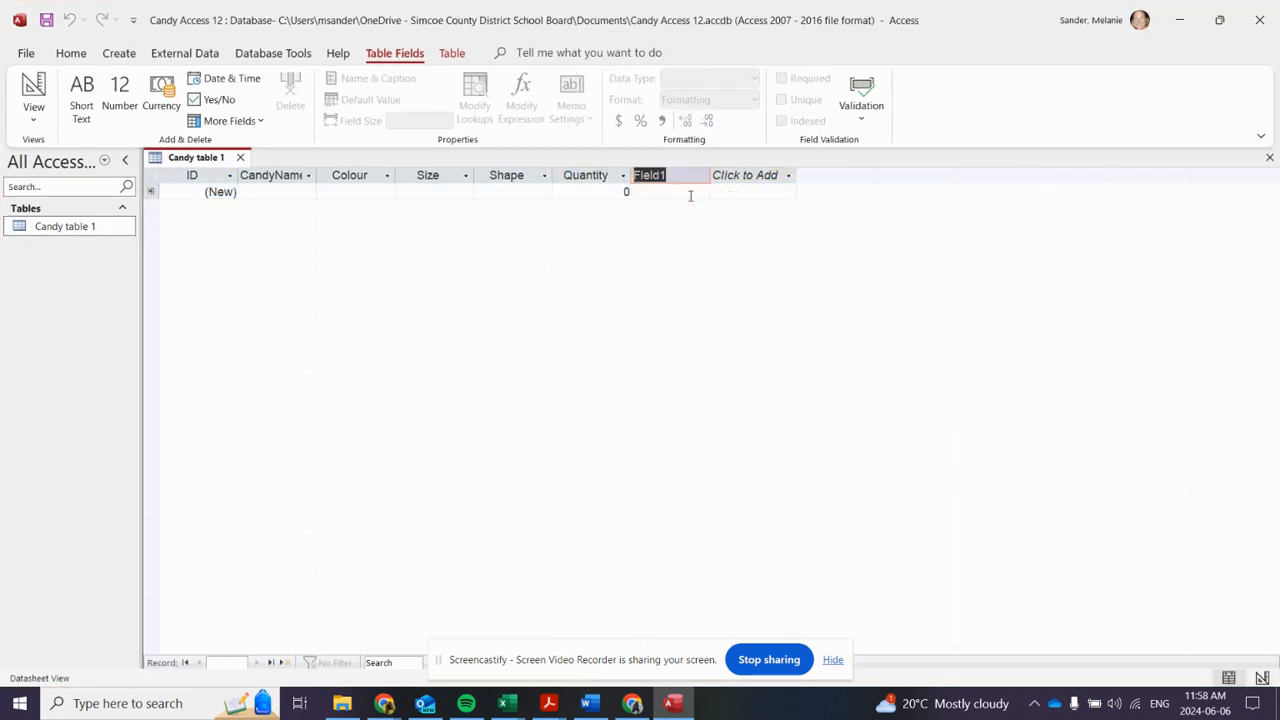
type("Markings")
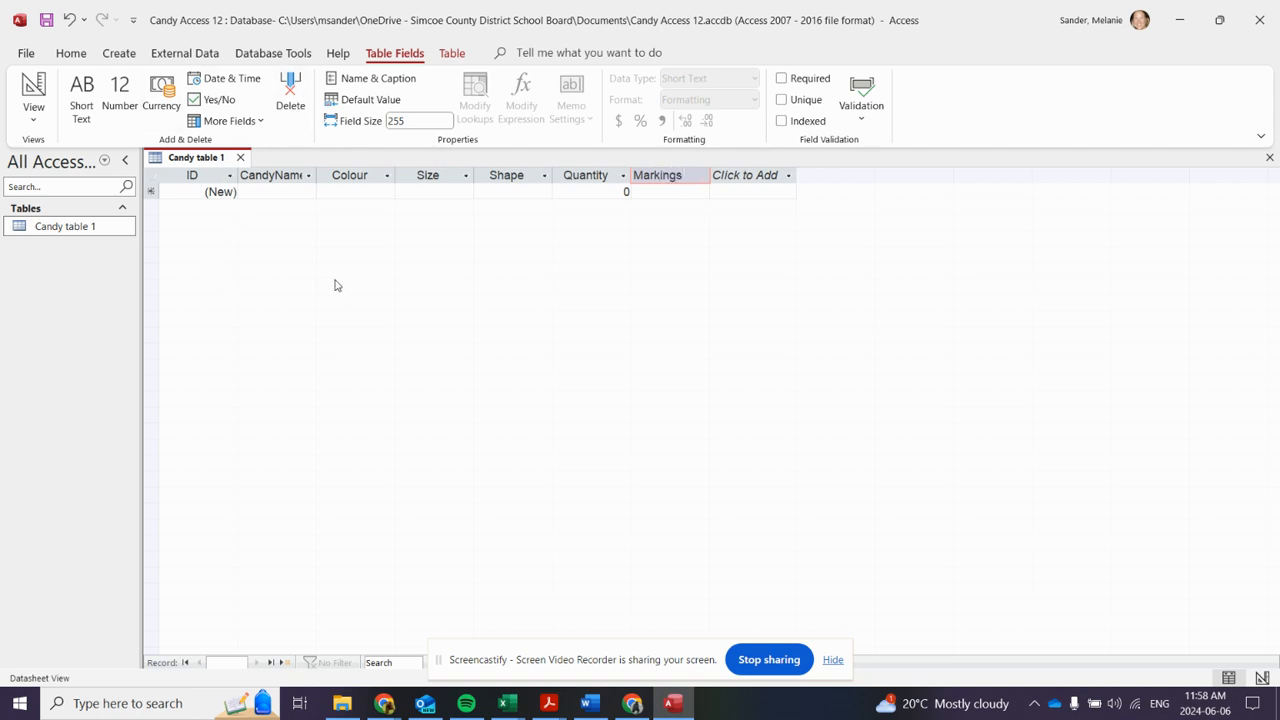
left_click(240, 157)
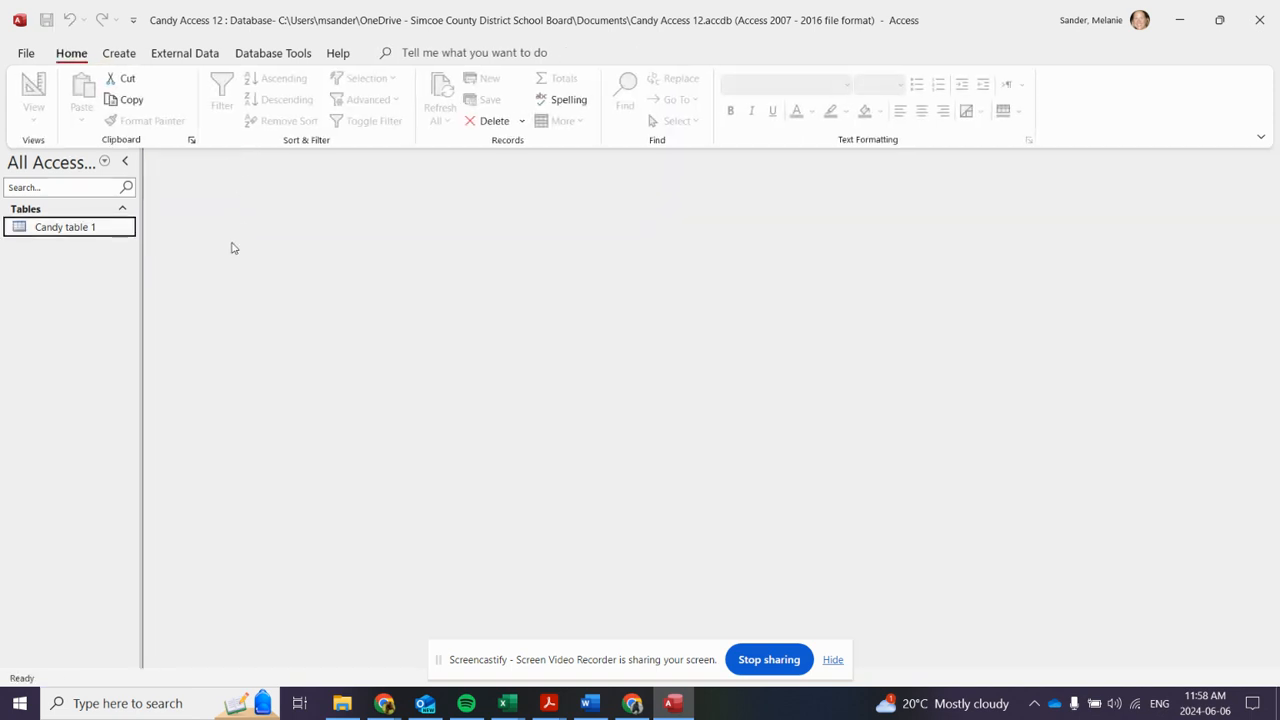
double_click(74, 229)
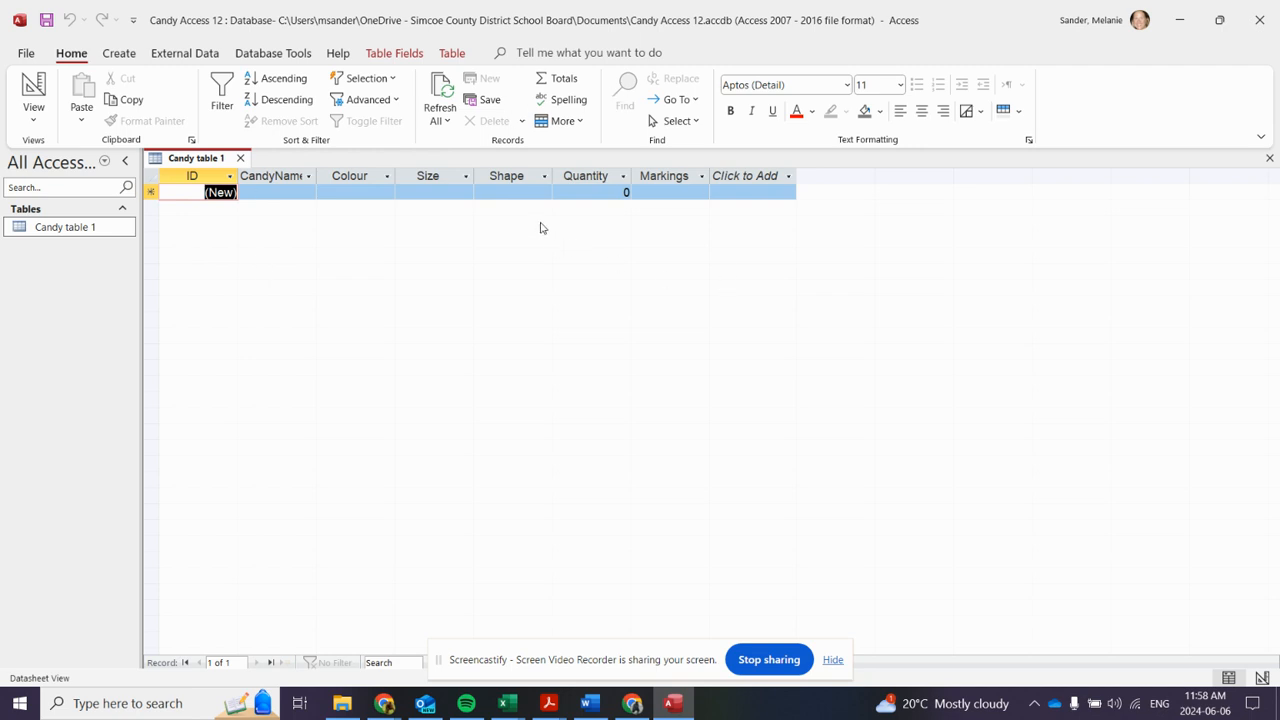
left_click(529, 190)
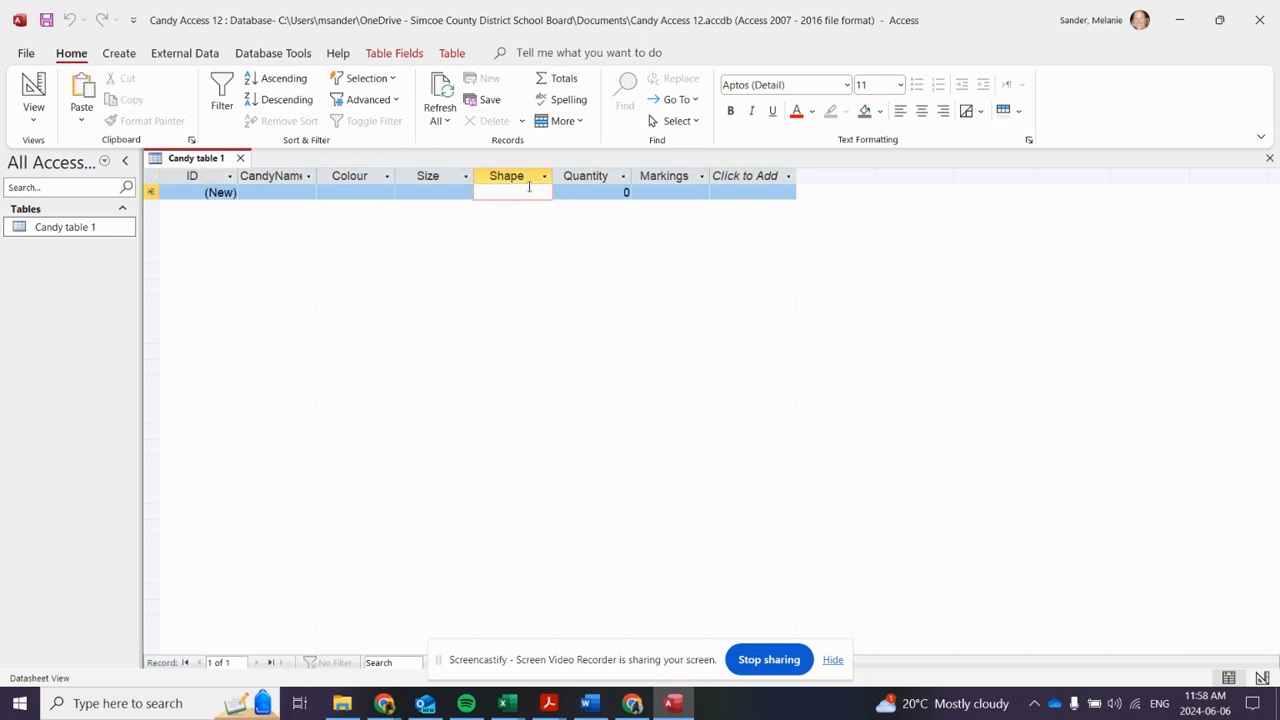
left_click(465, 176)
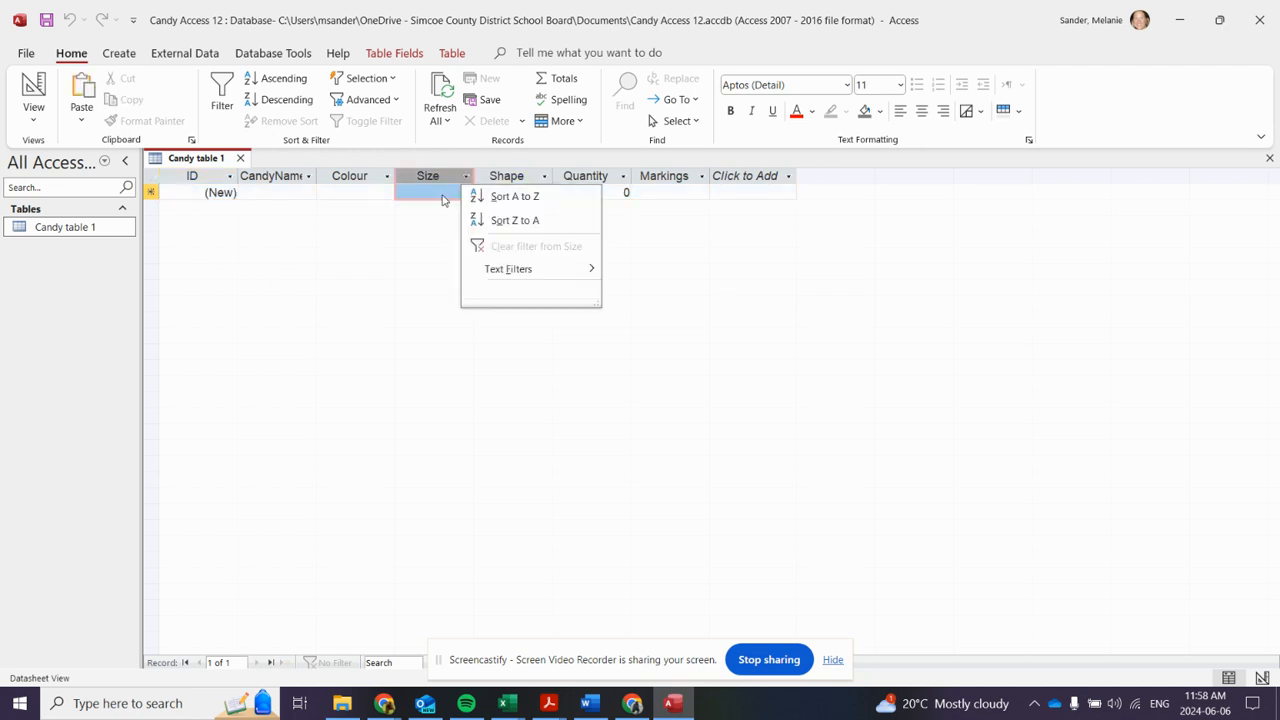
left_click(444, 205)
Step: Enter M&M as the candy name and red as the colour in the first record
left_click(269, 190)
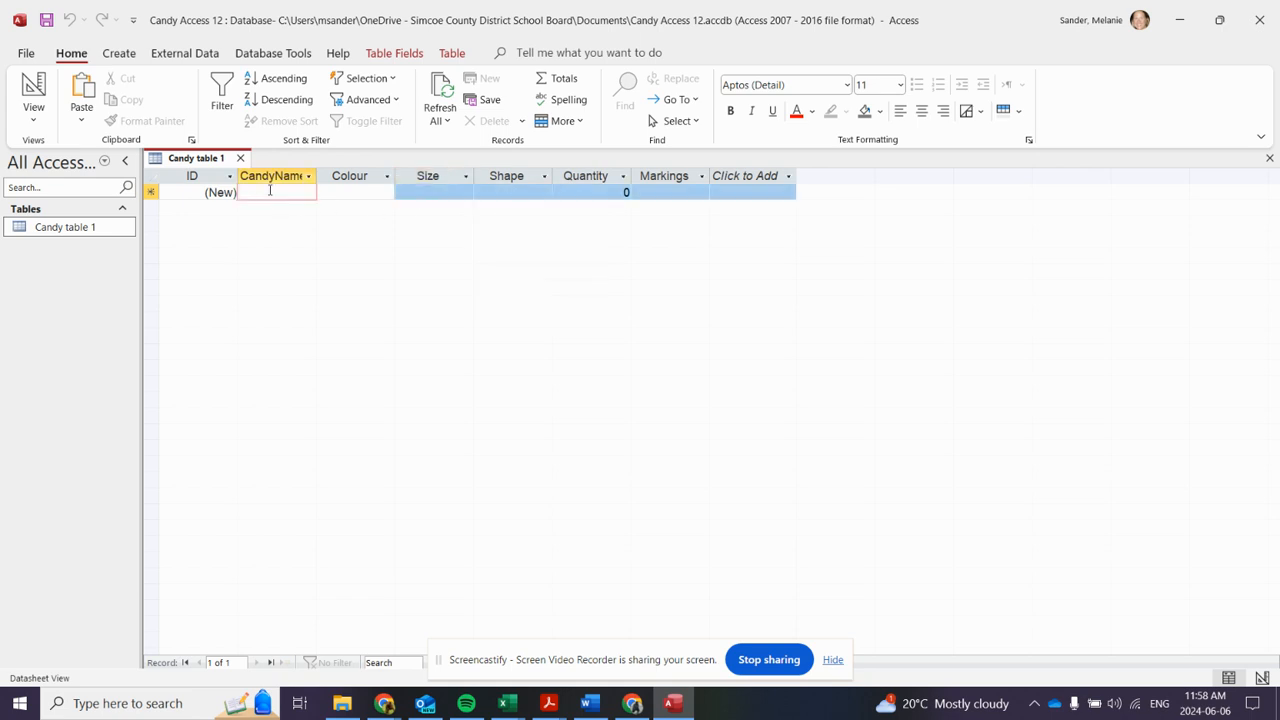
type("M&")
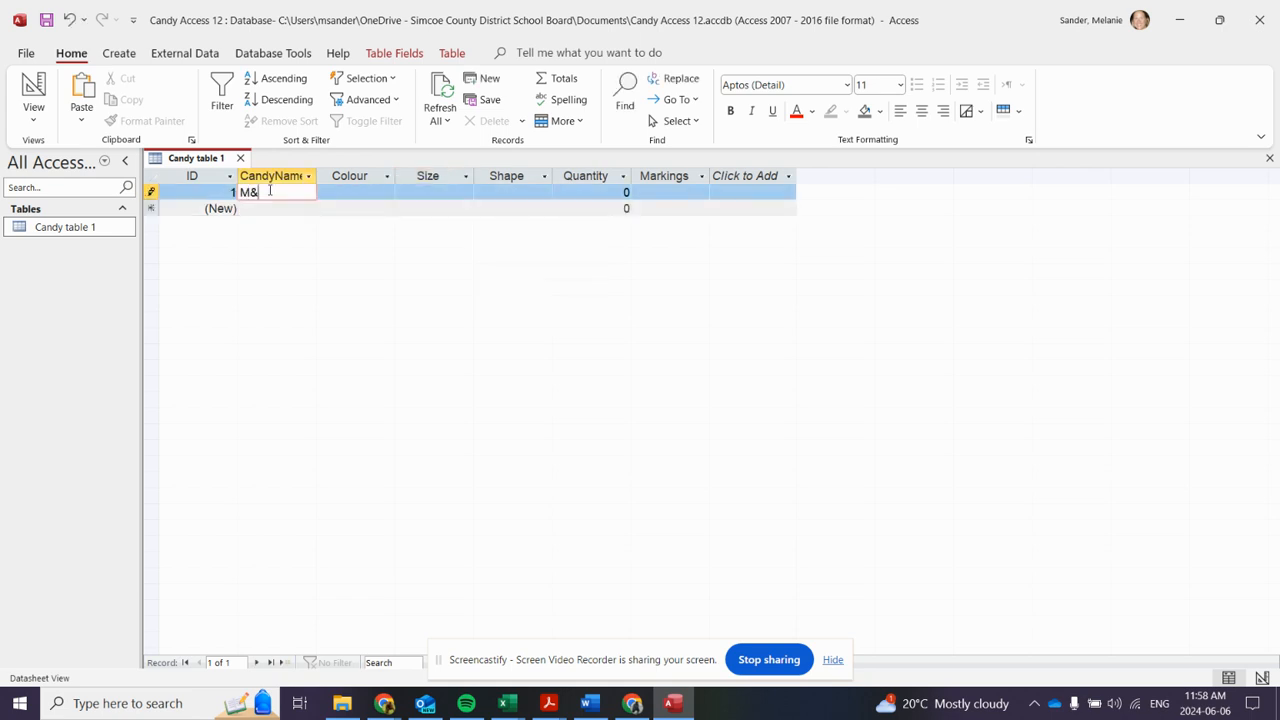
type("K")
key("BackSpace")
type("M")
key("Tab")
key("Tab")
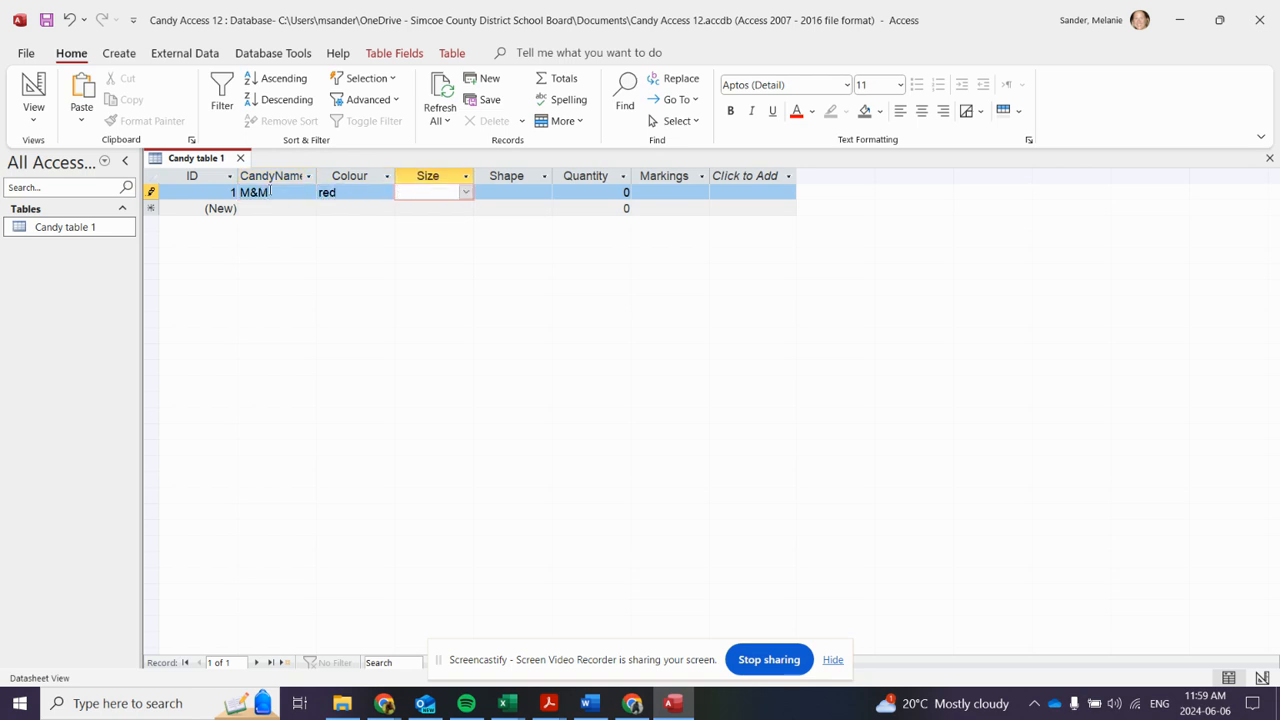
Step: Fill in the rest of the first record with size Small, shape round, quantity 25 and markings M
left_click(466, 192)
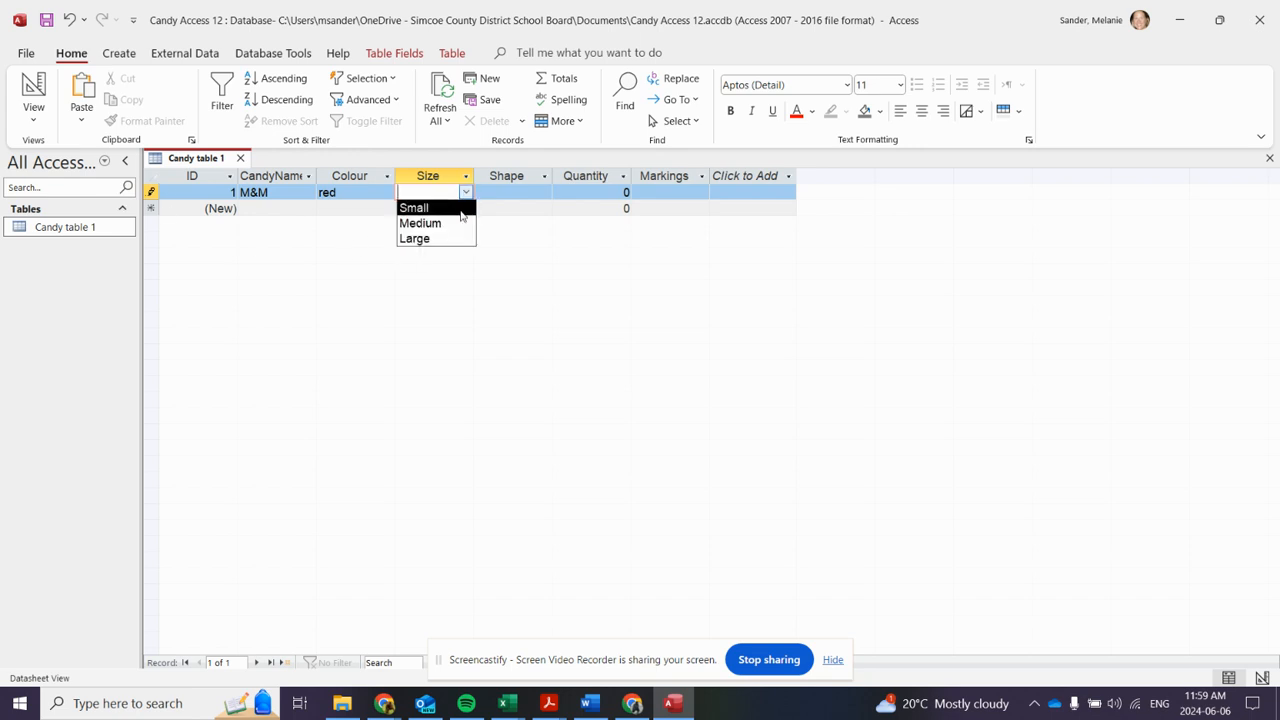
left_click(461, 210)
left_click(502, 193)
type("round")
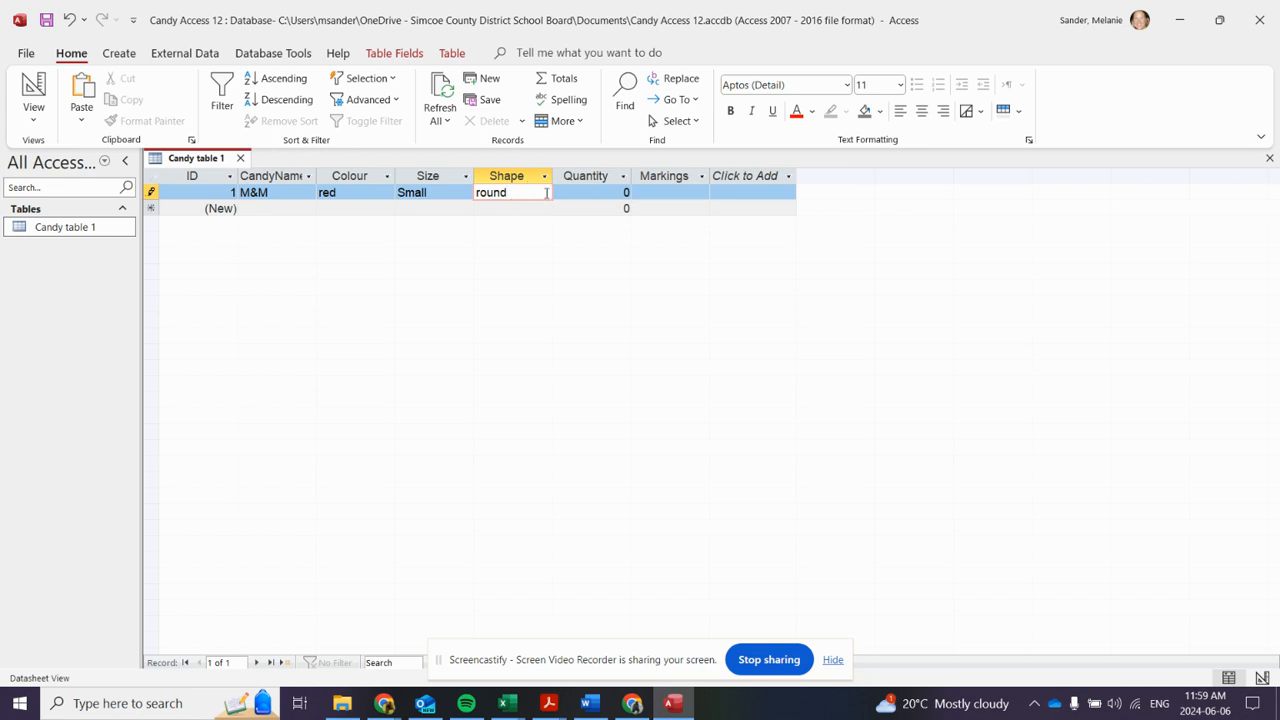
left_click(585, 192)
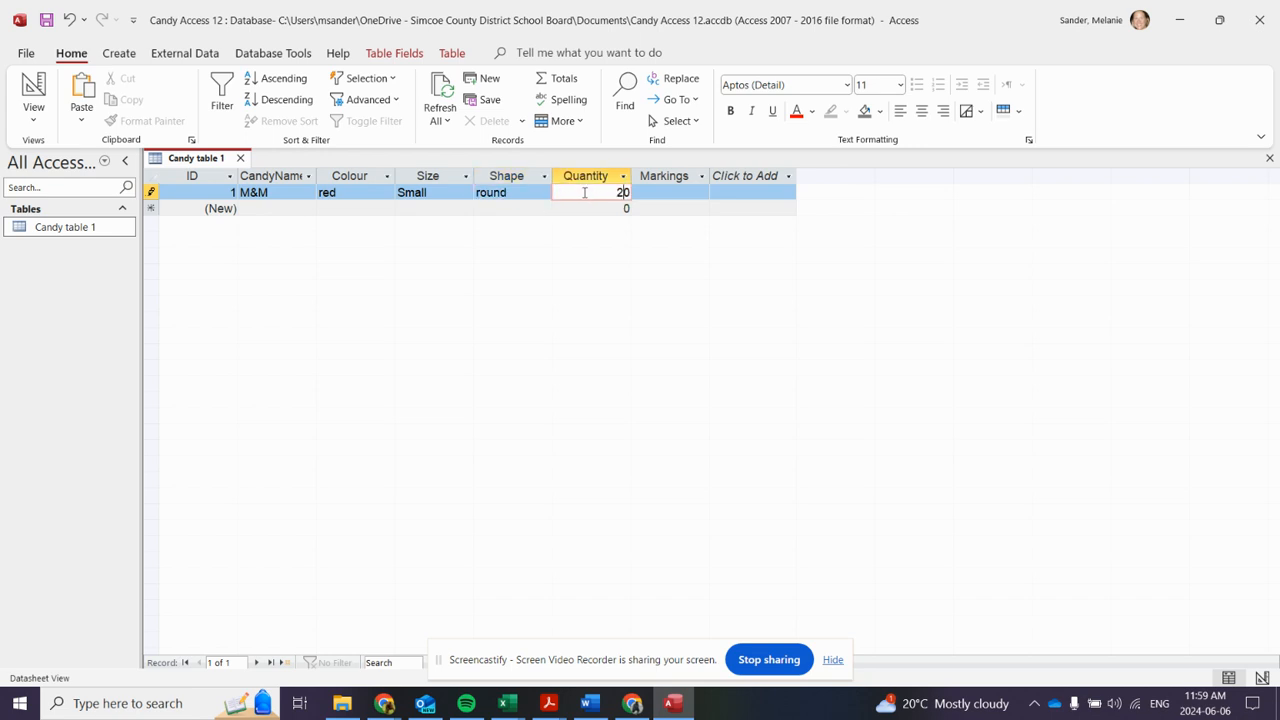
key("BackSpace")
left_click(678, 193)
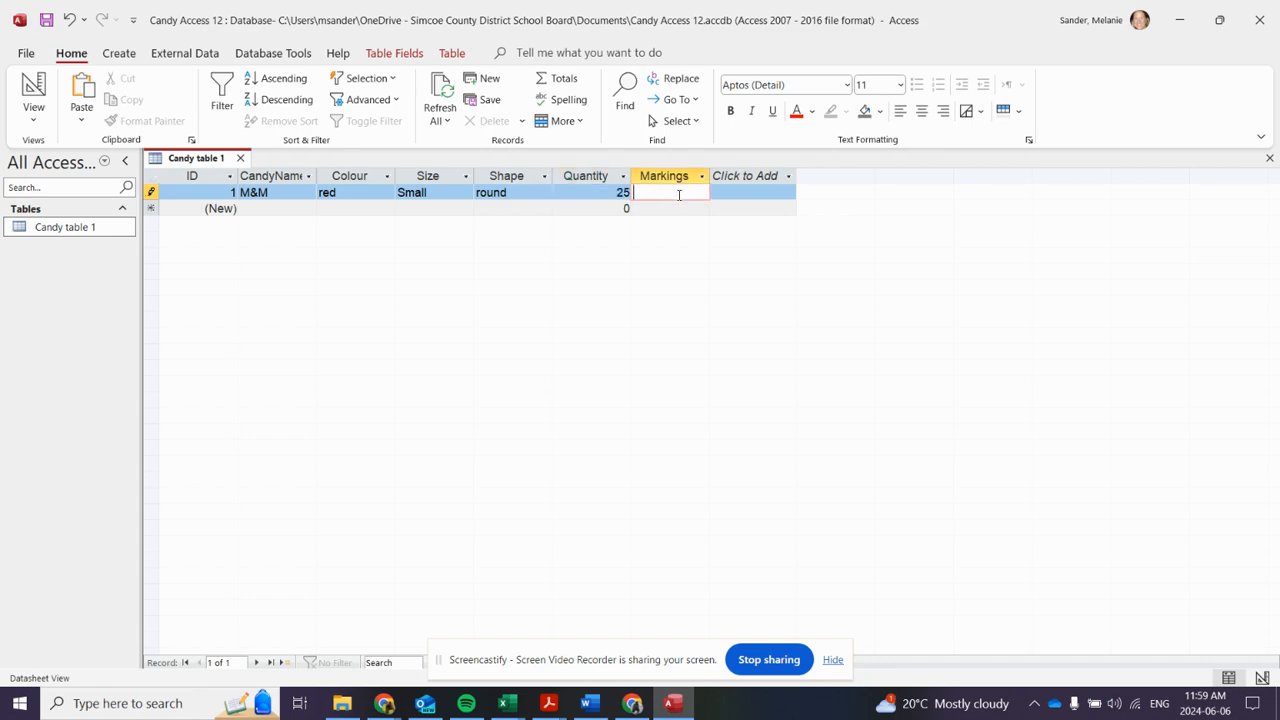
type("M")
Step: Enter a second record with candy name M&M, colour Blue and size Small
left_click(248, 207)
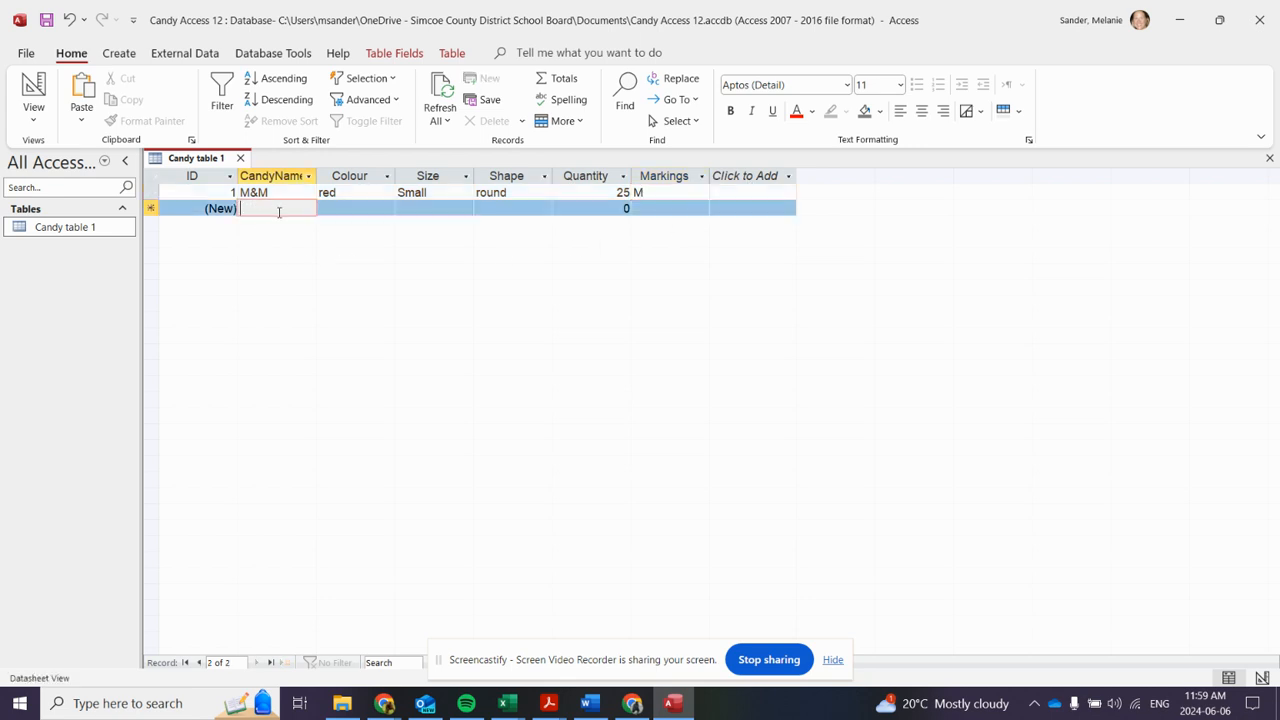
type("M&M")
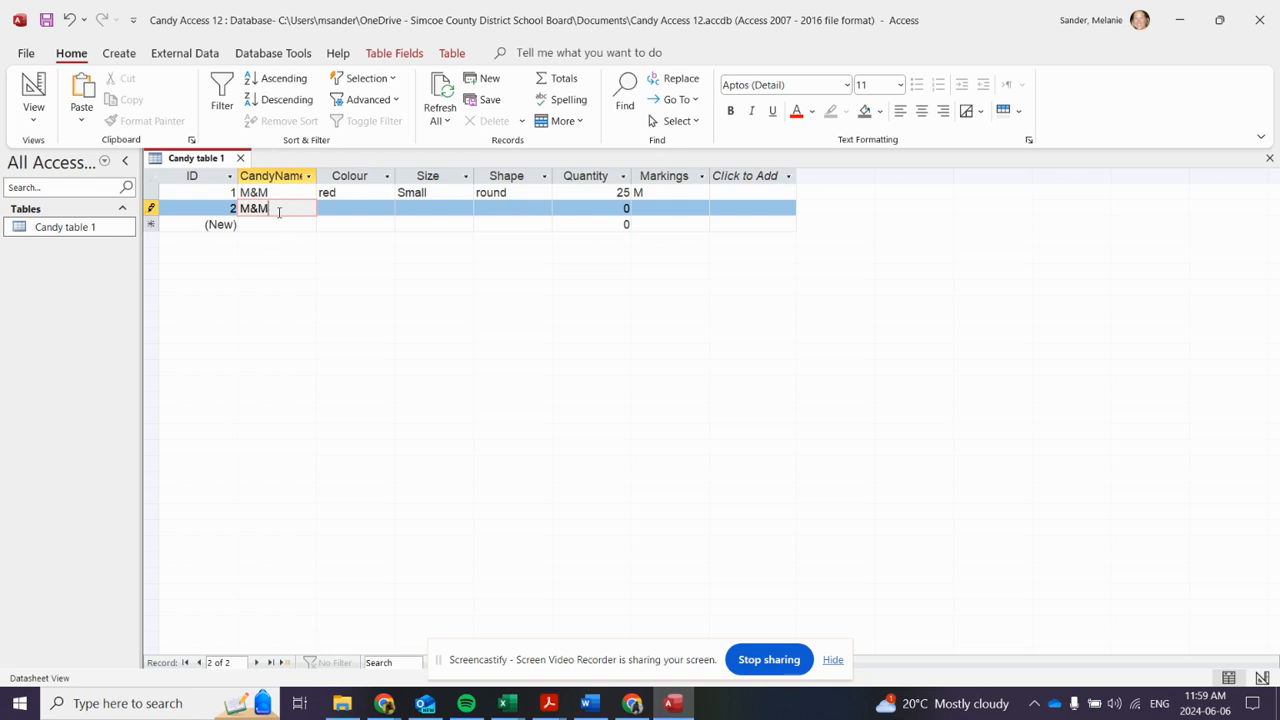
left_click(357, 210)
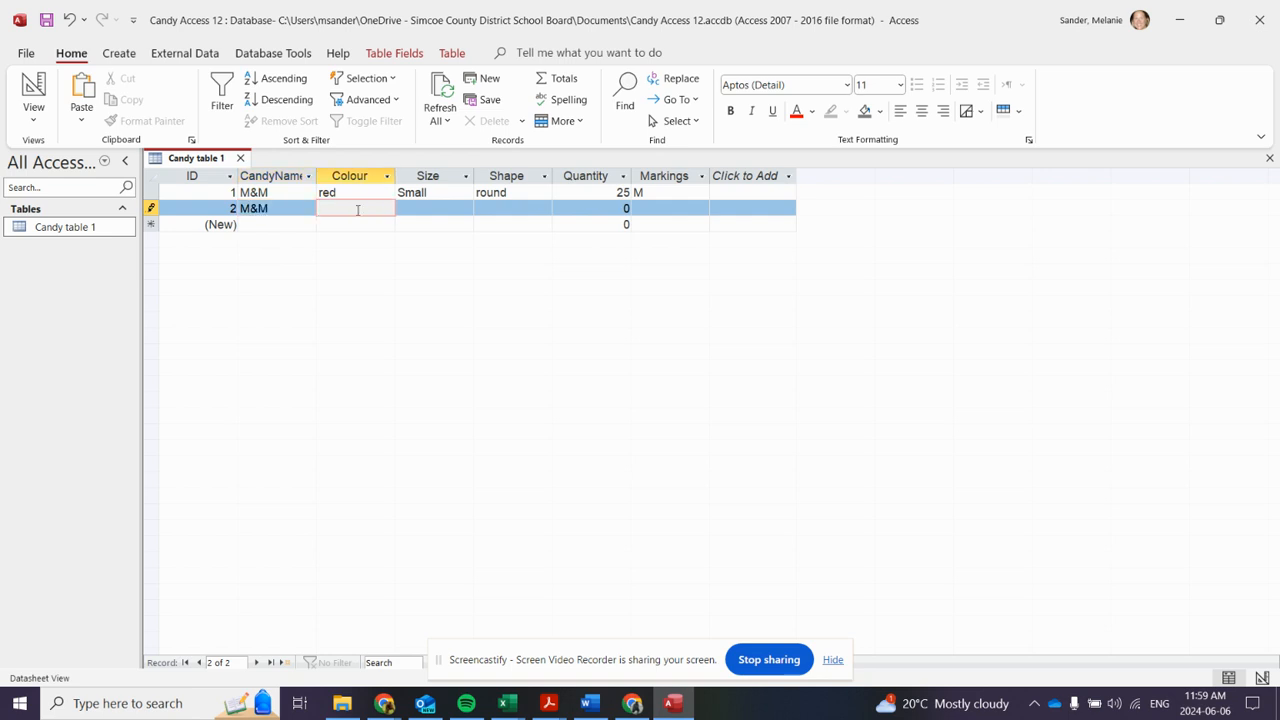
key("Tab")
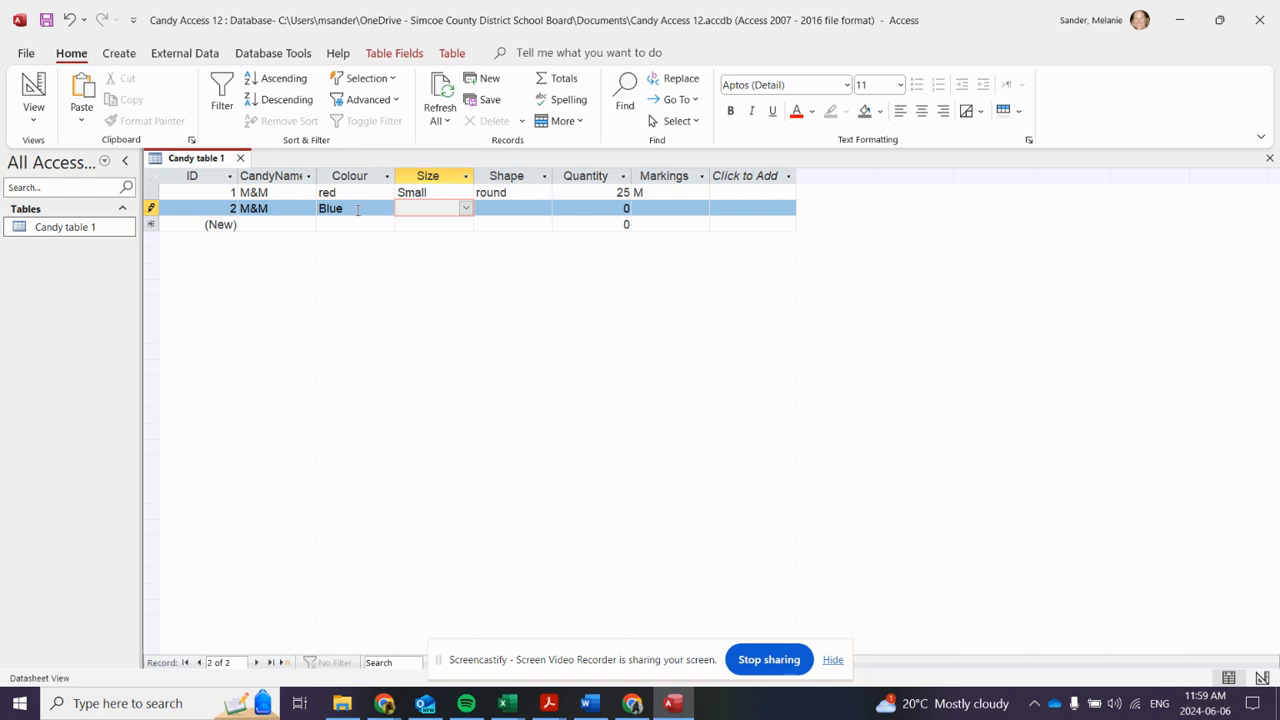
type("small")
Step: Complete the second record with shape round, quantity 50 and markings M
left_click(494, 210)
type("round")
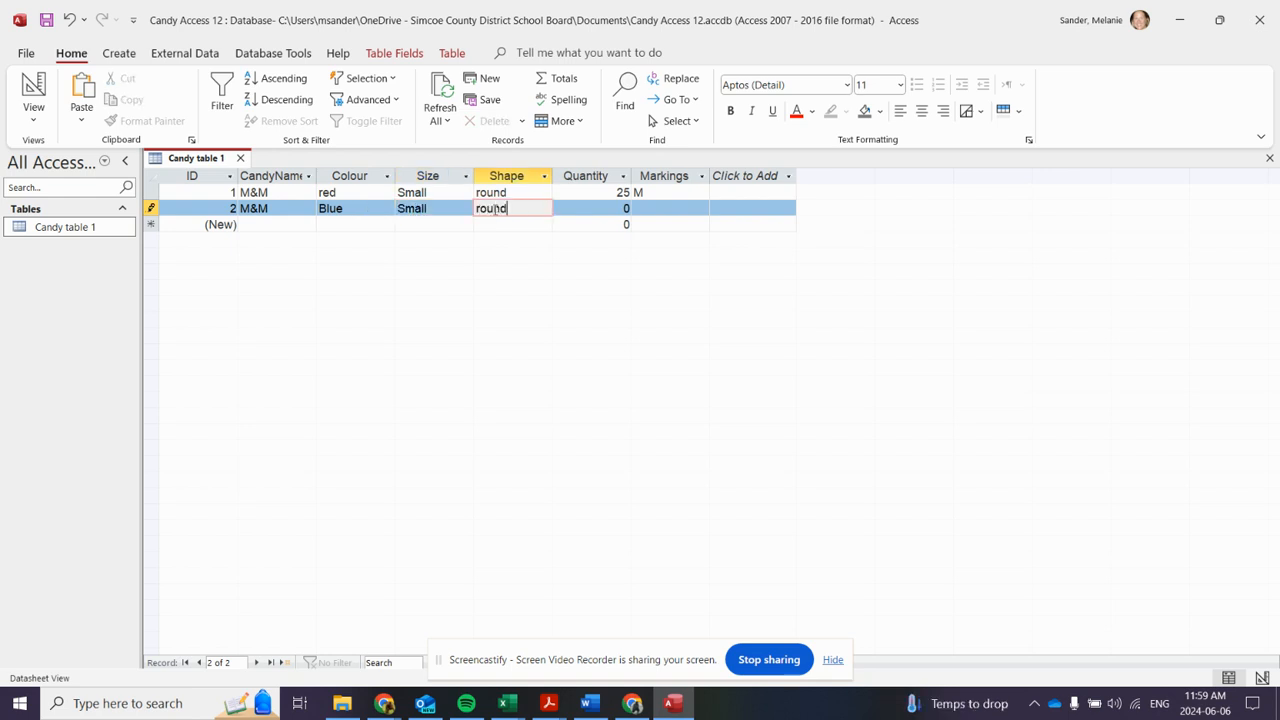
left_click(611, 208)
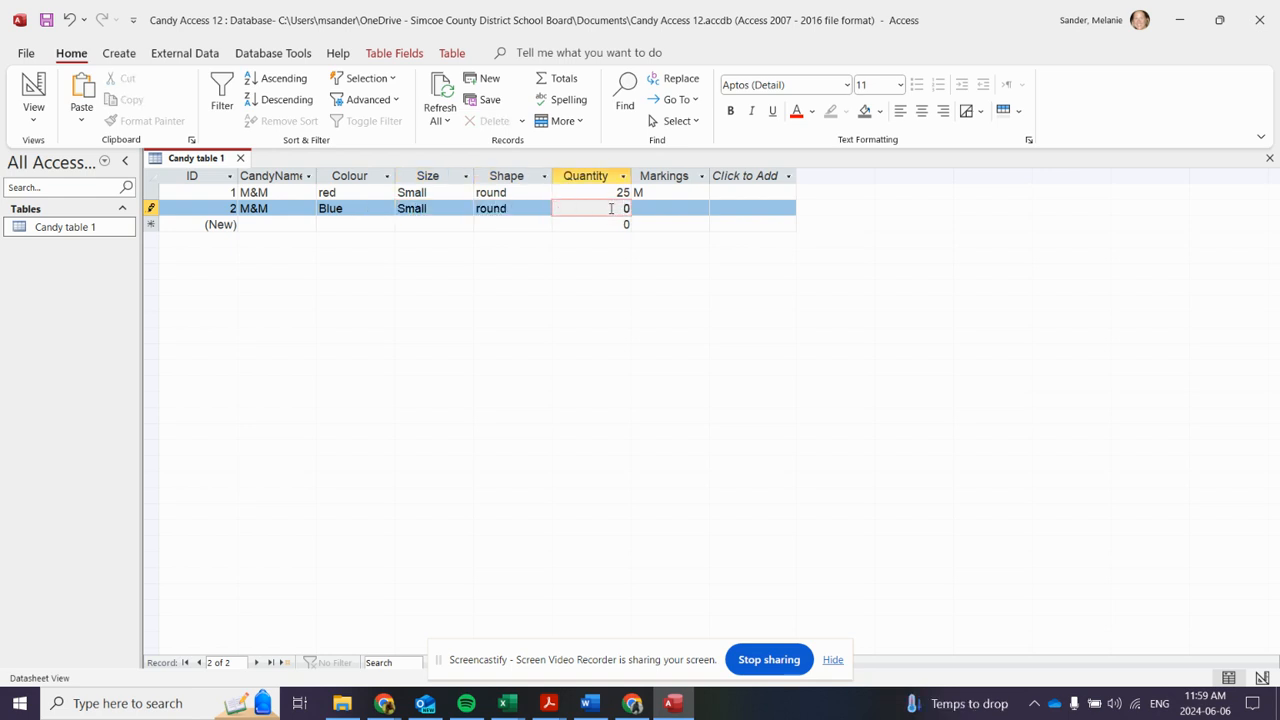
type("5")
left_click(656, 208)
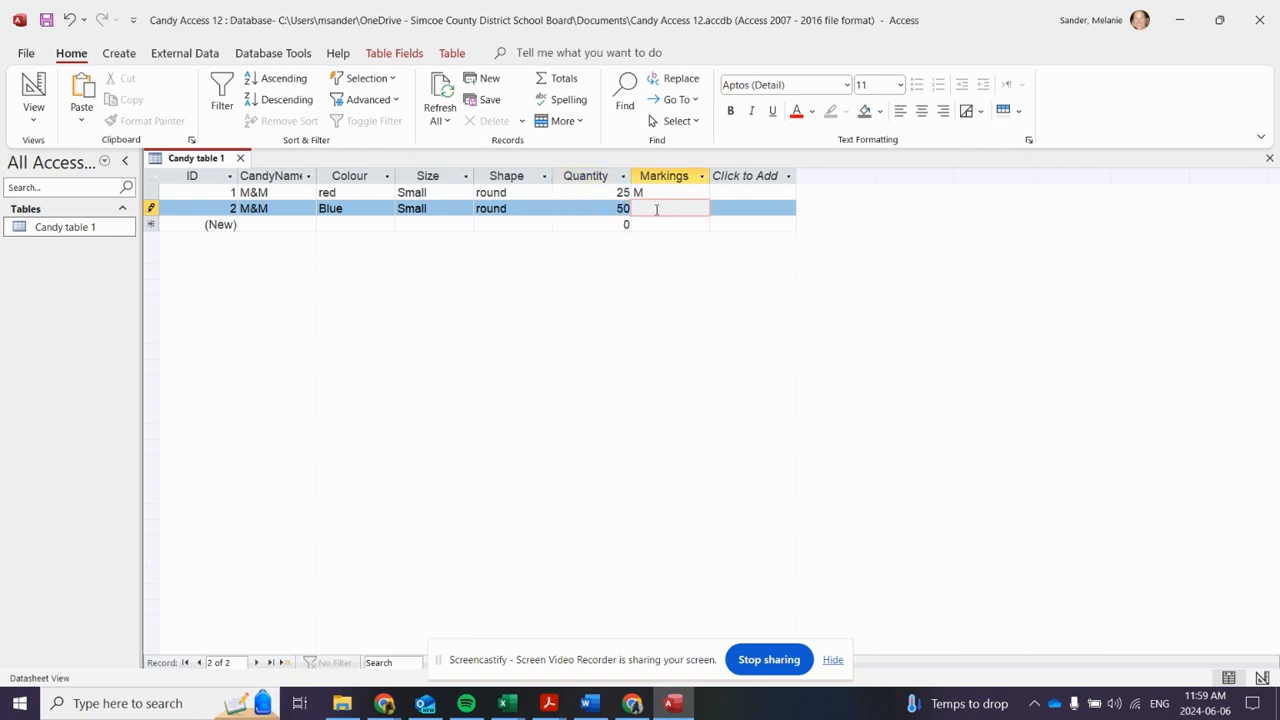
type("M")
Step: Create a new blank table and switch between it and Candy table 1
left_click(120, 56)
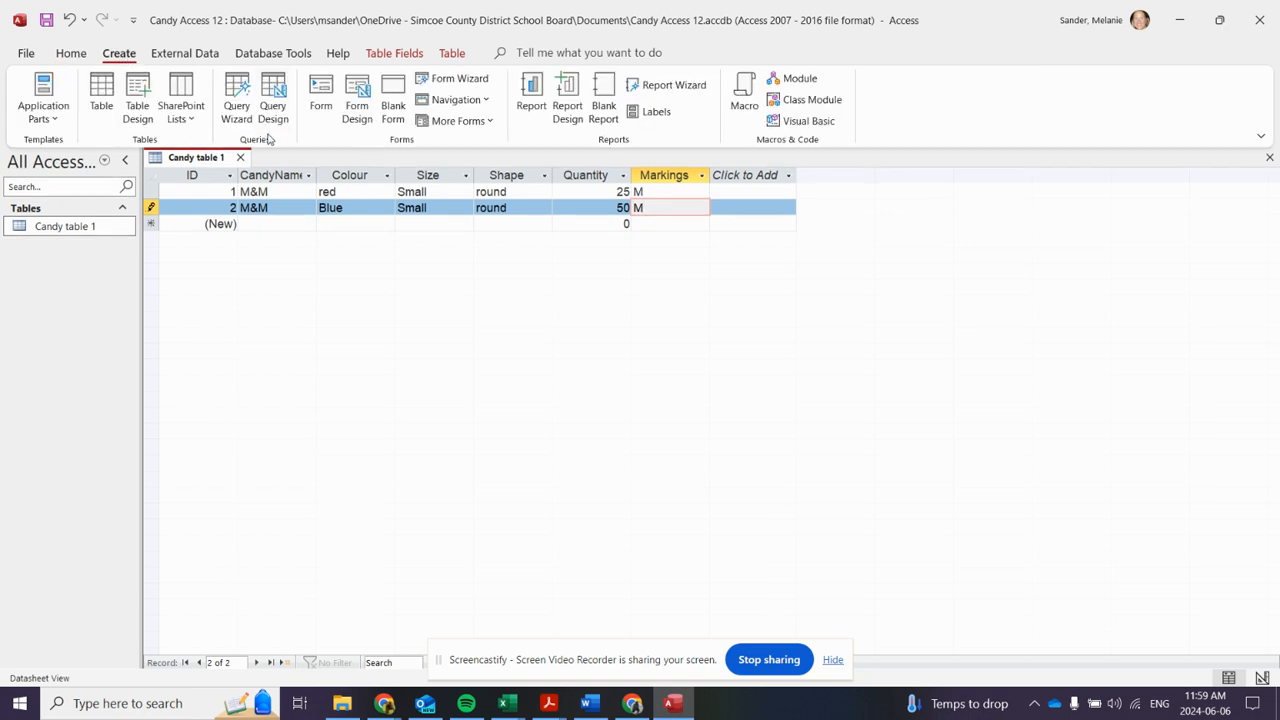
left_click(103, 95)
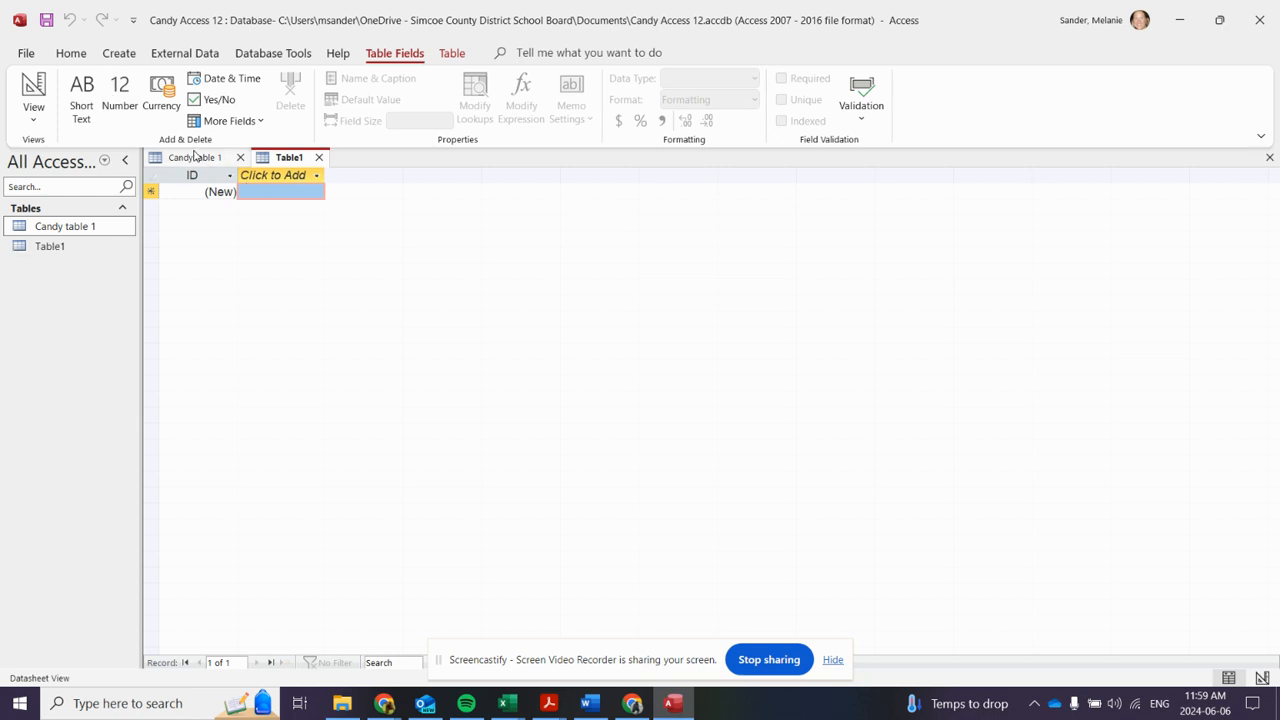
left_click(191, 160)
left_click(282, 158)
left_click(66, 250)
left_click(64, 233)
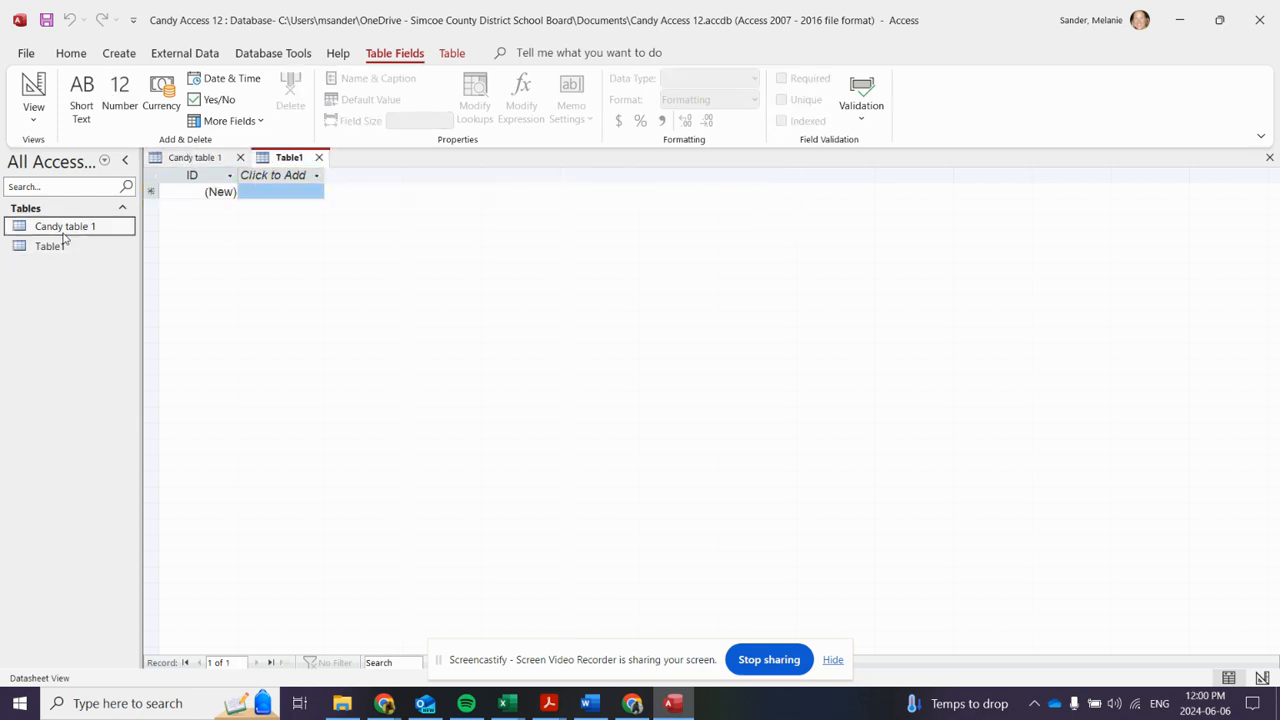
Step: Try to rename the open Table1 and close it without saving
right_click(62, 250)
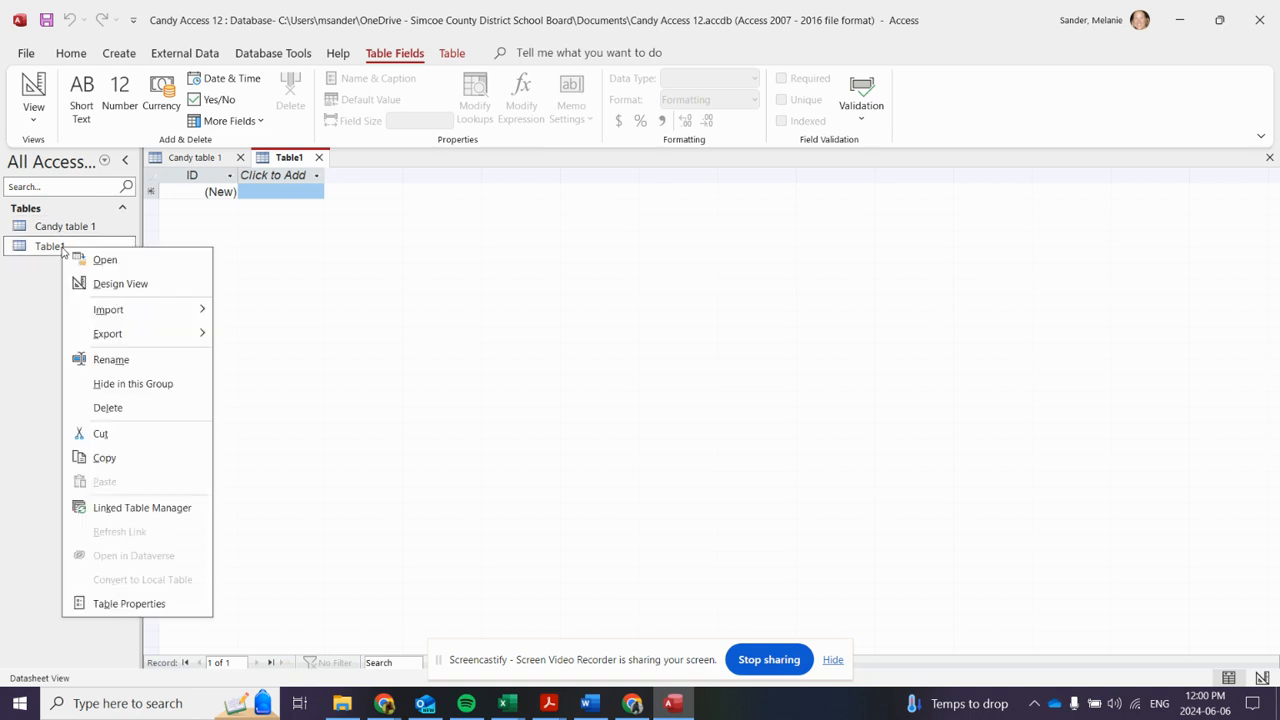
left_click(128, 360)
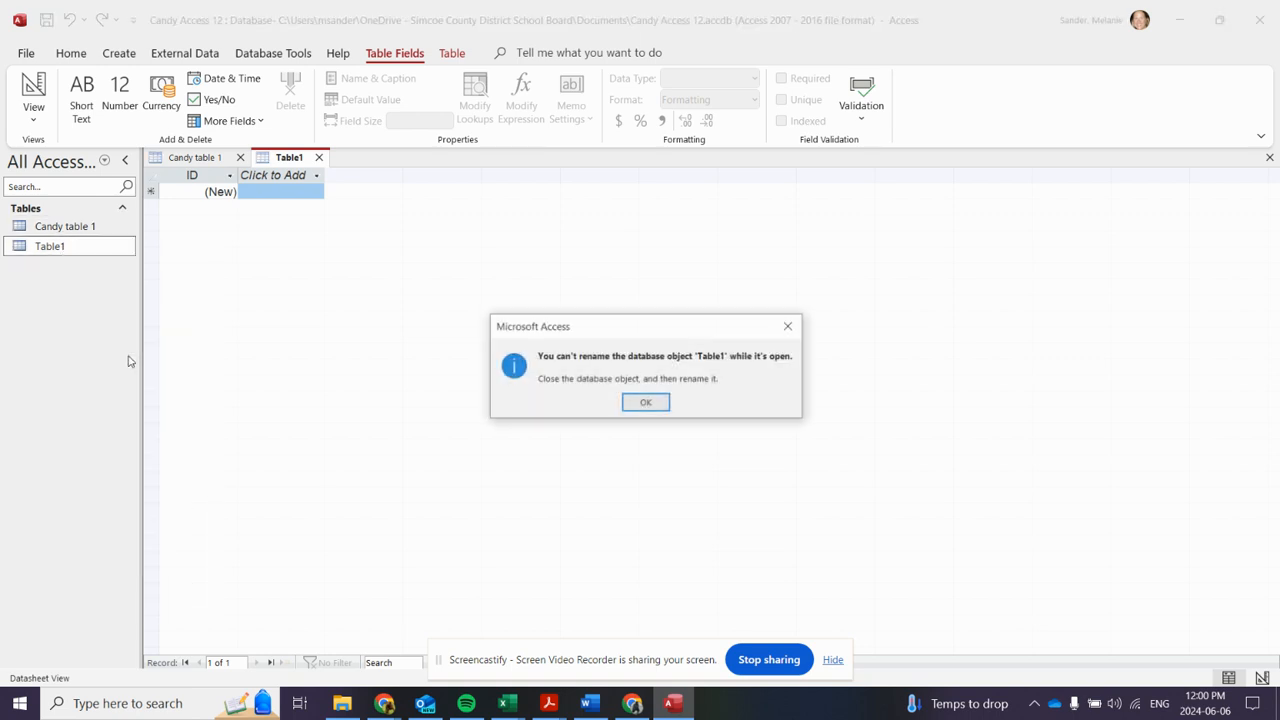
left_click(646, 402)
left_click(320, 158)
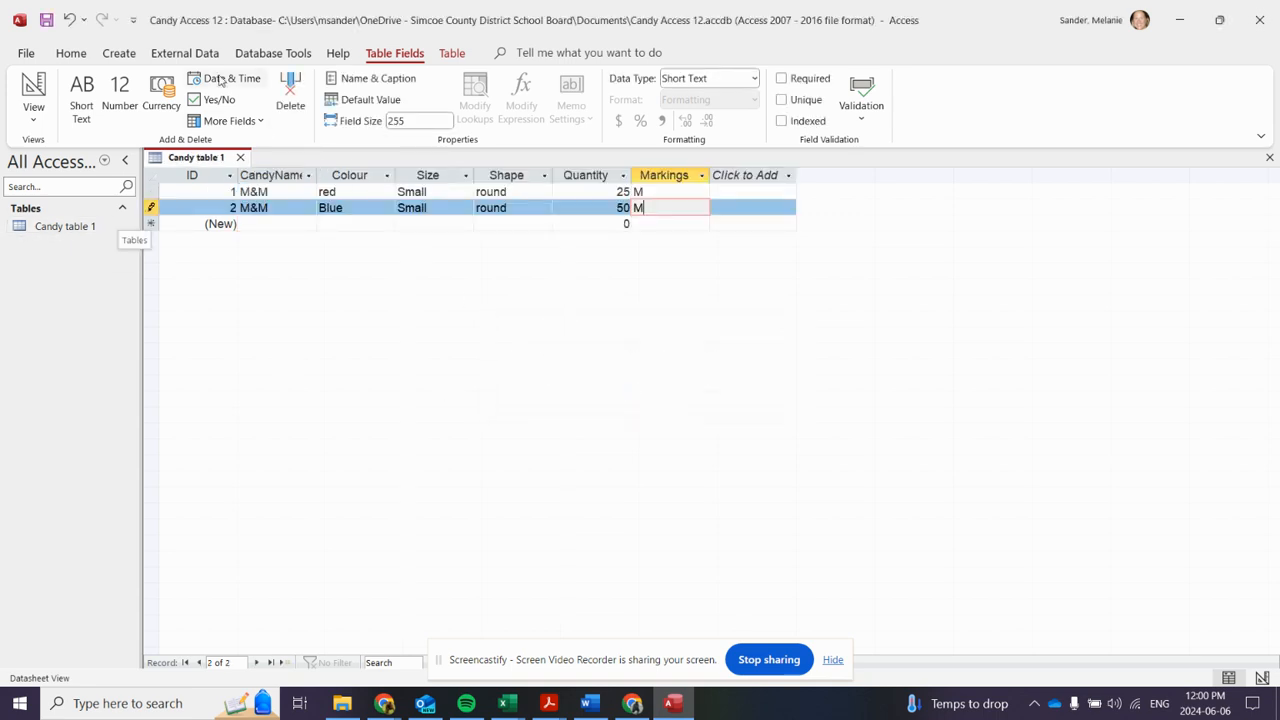
Step: Create a new blank table and arrange the database window side by side with the assignment PDF
left_click(118, 53)
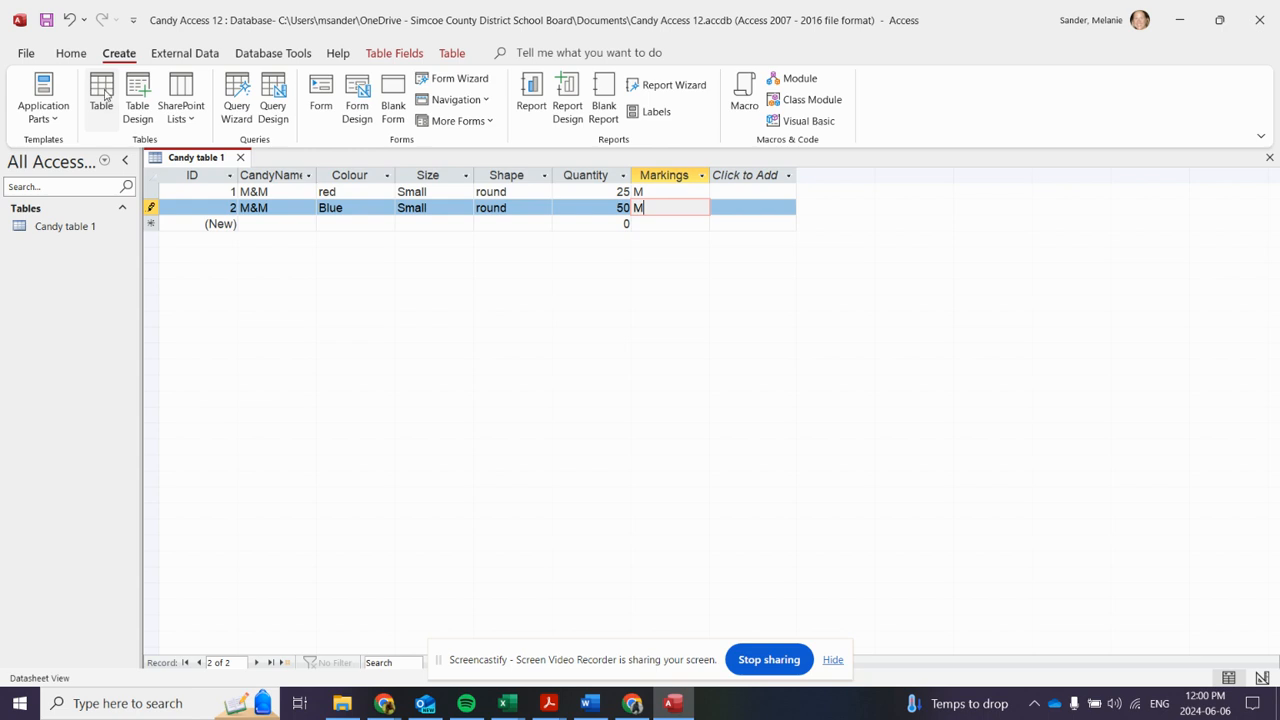
left_click(103, 100)
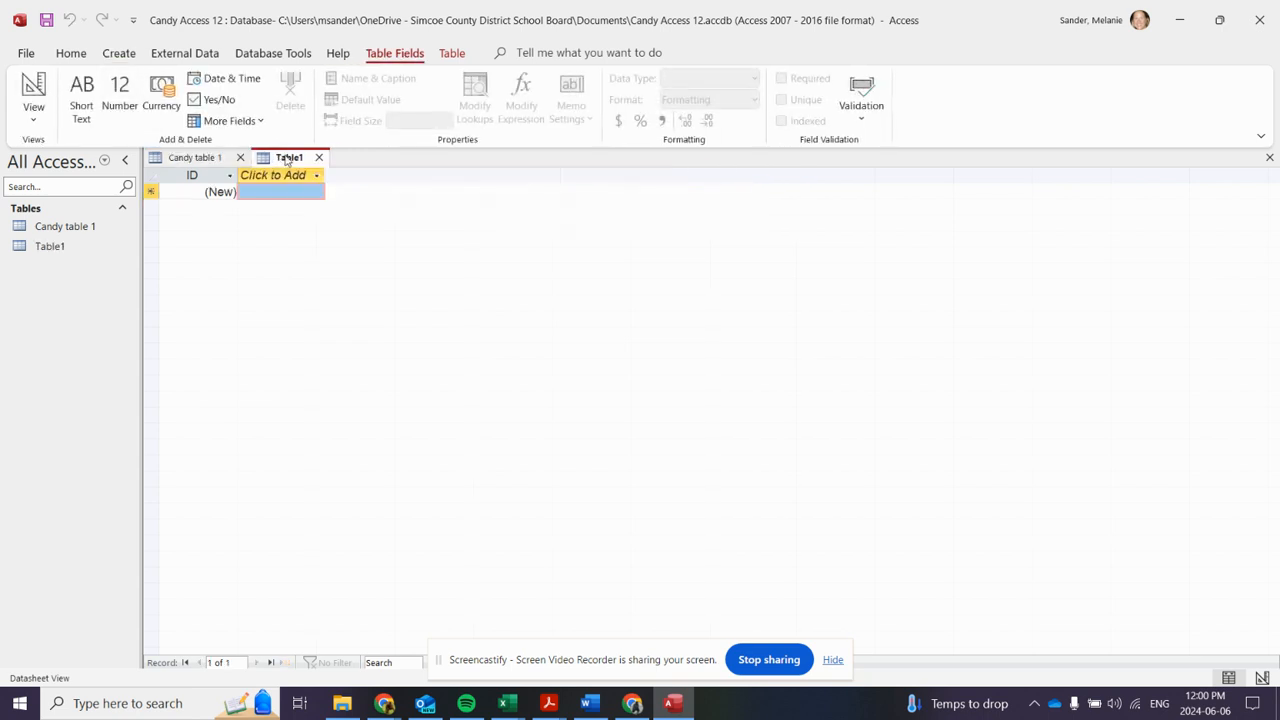
left_click(280, 192)
key("super+Left")
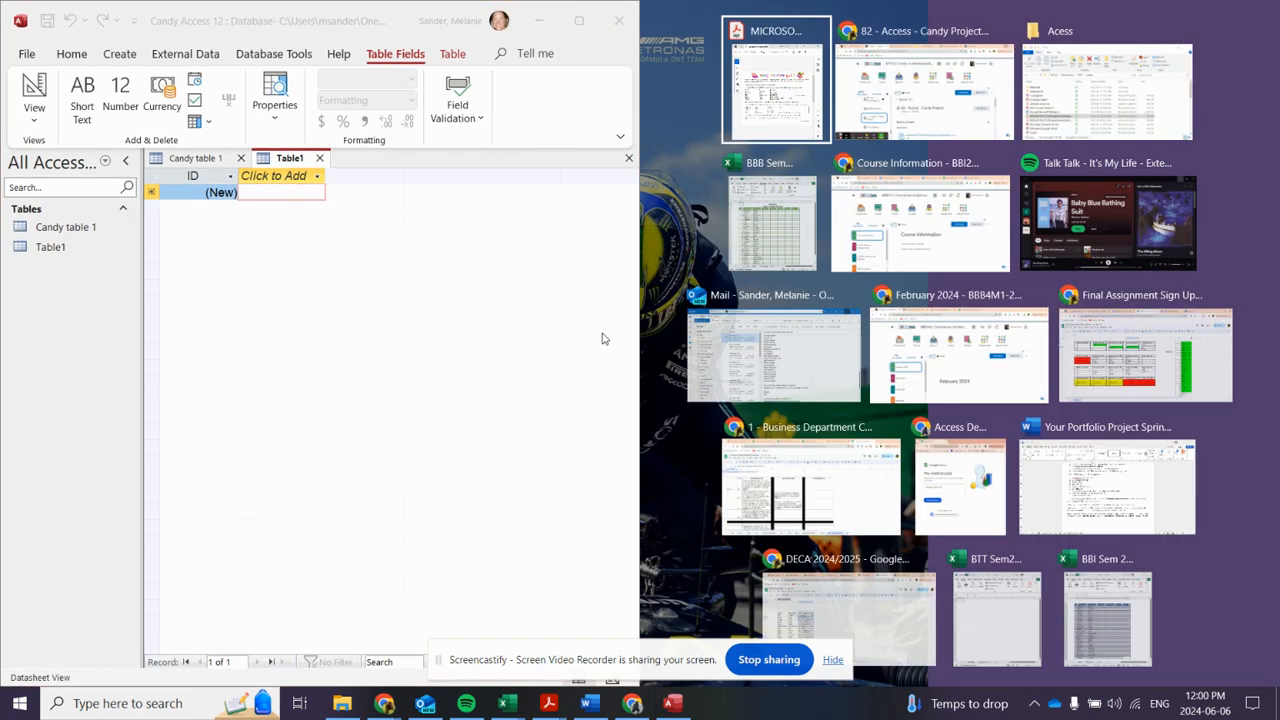
left_click(811, 90)
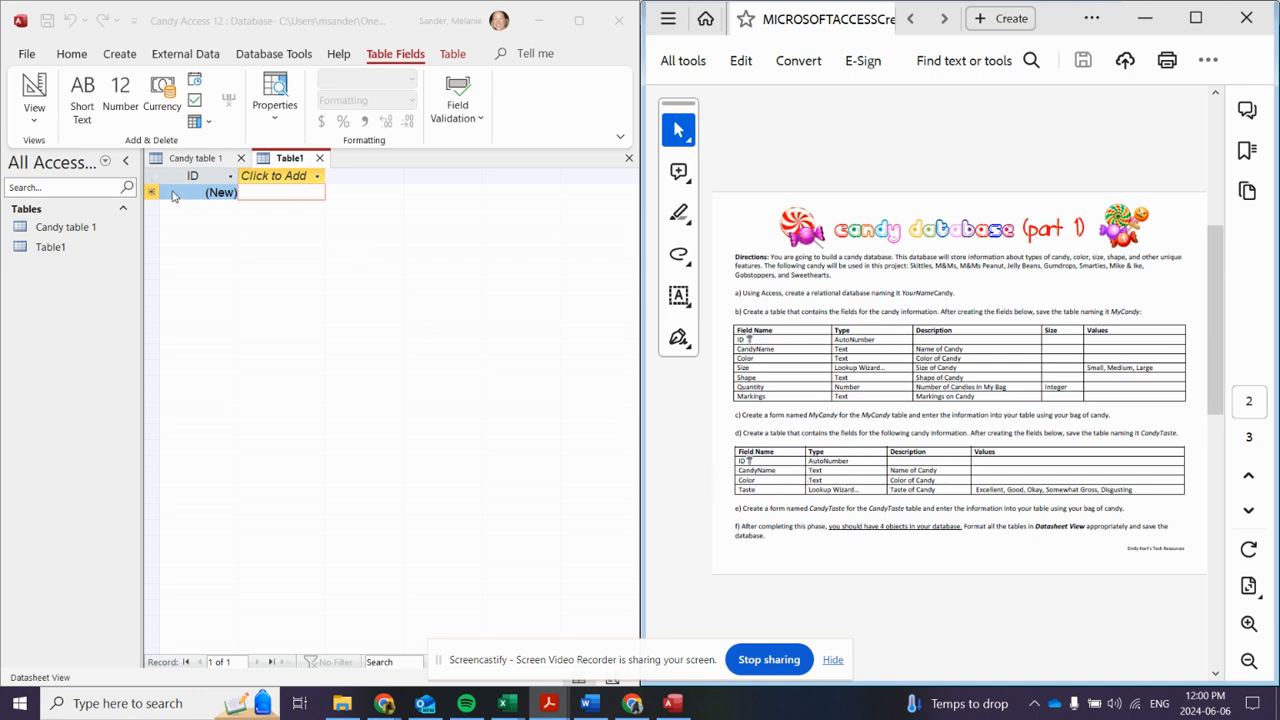
Step: Add two Short Text fields named Candy Name and Color after the ID field of Table1
left_click(283, 182)
left_click(304, 204)
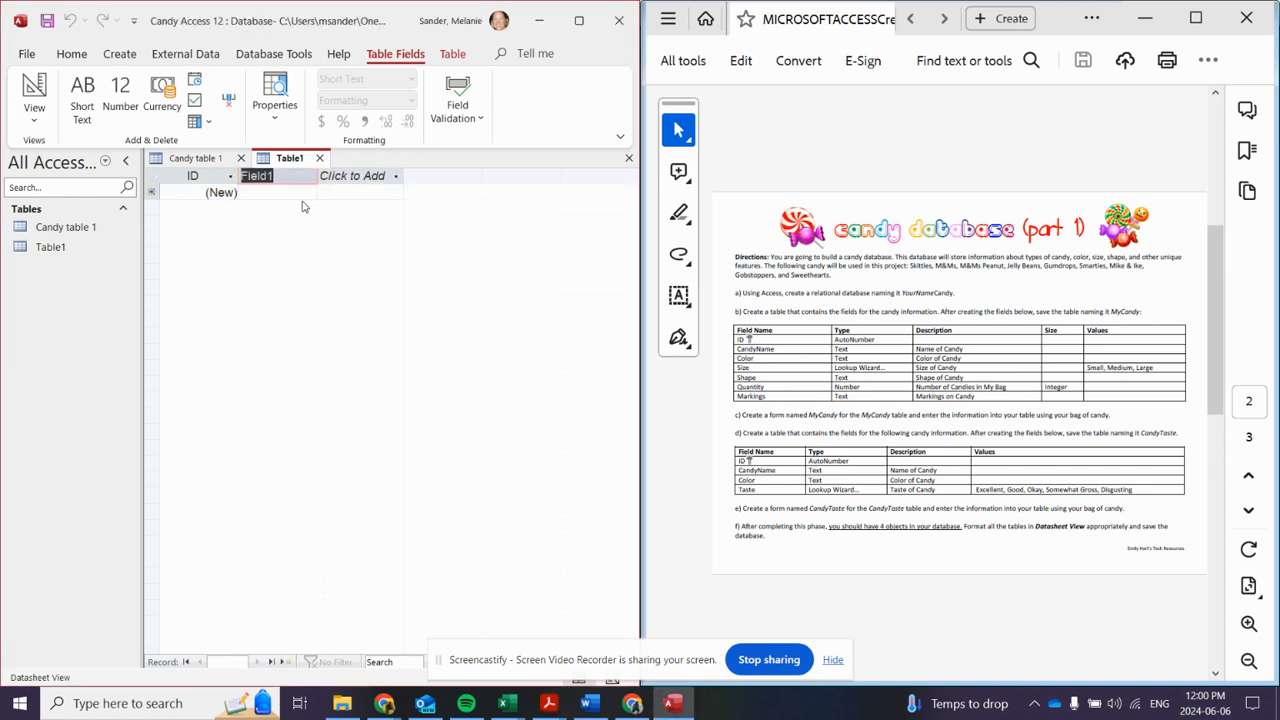
type("Candy Name")
left_click(340, 182)
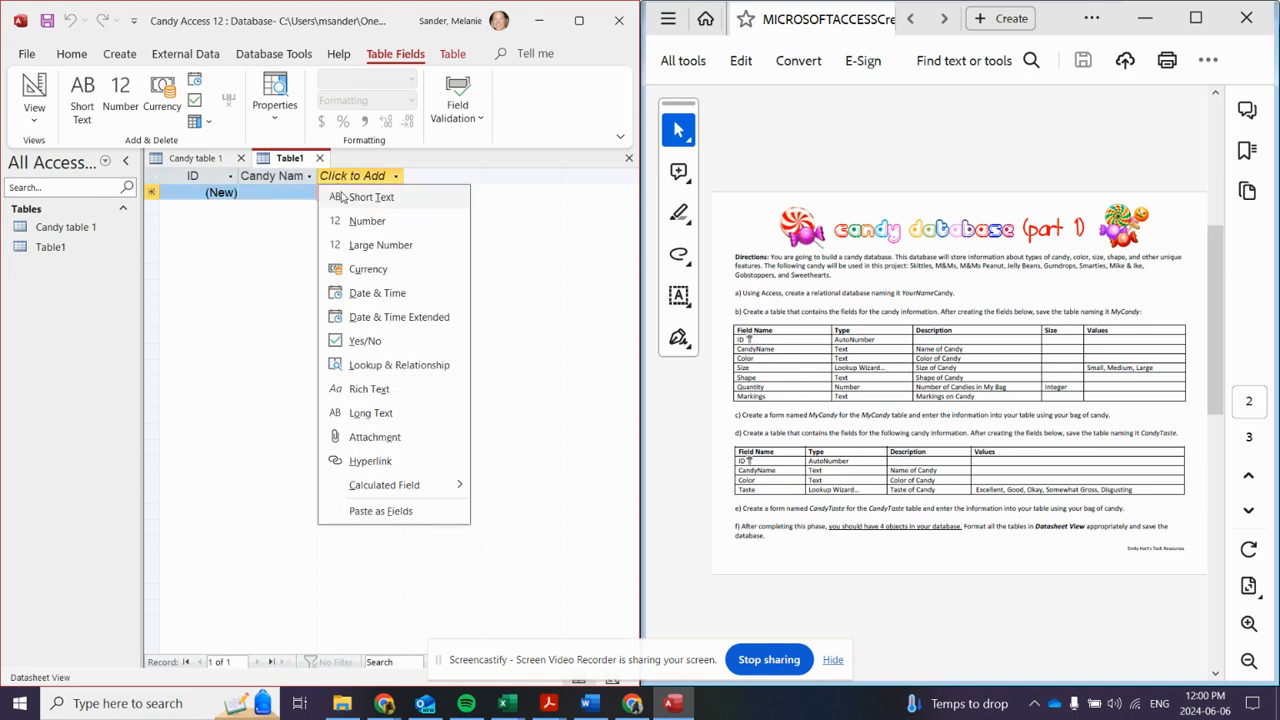
left_click(365, 197)
type("Color")
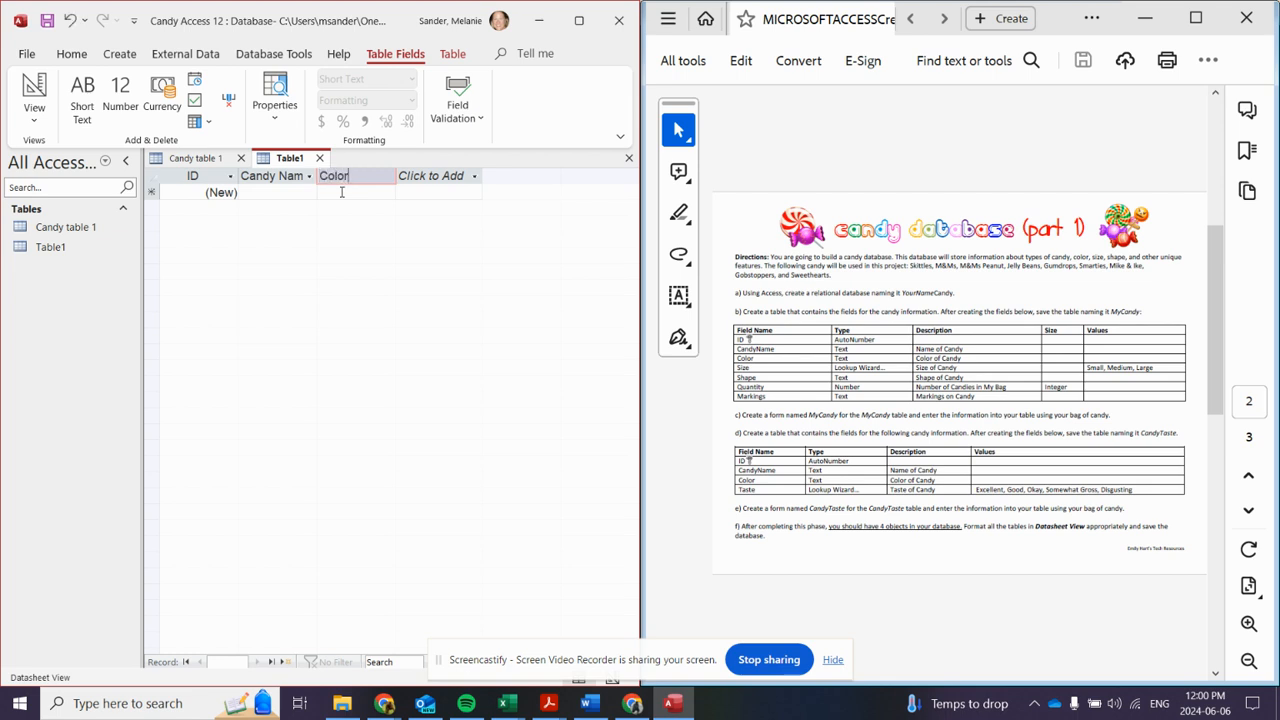
Step: Add a Lookup & Relationship field after Color in Table1 that takes its values from a manually entered list
left_click(423, 179)
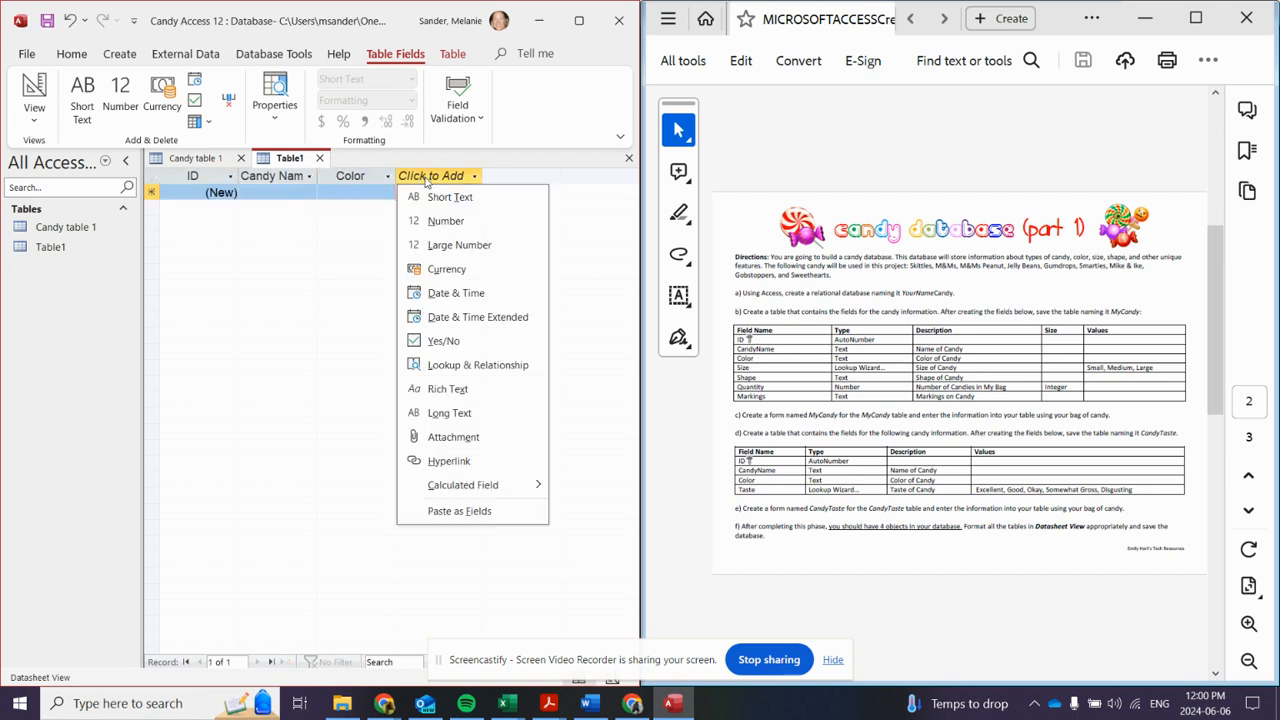
left_click(443, 365)
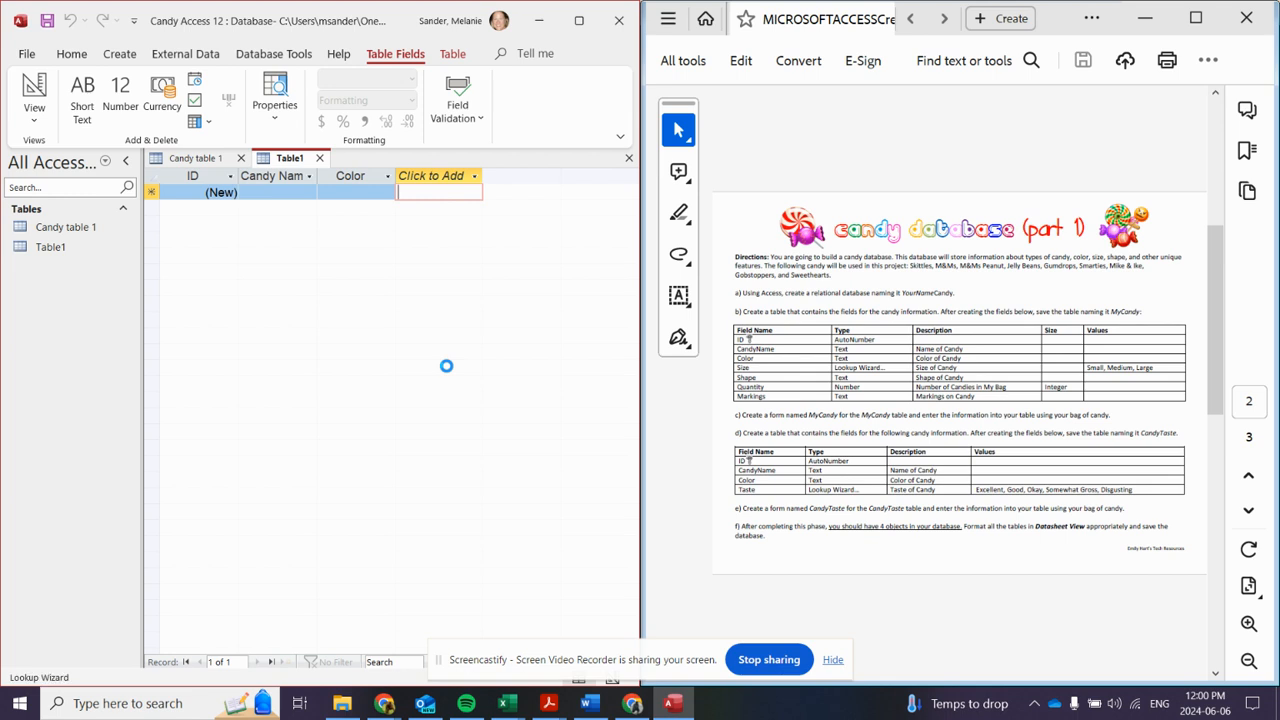
left_click(246, 254)
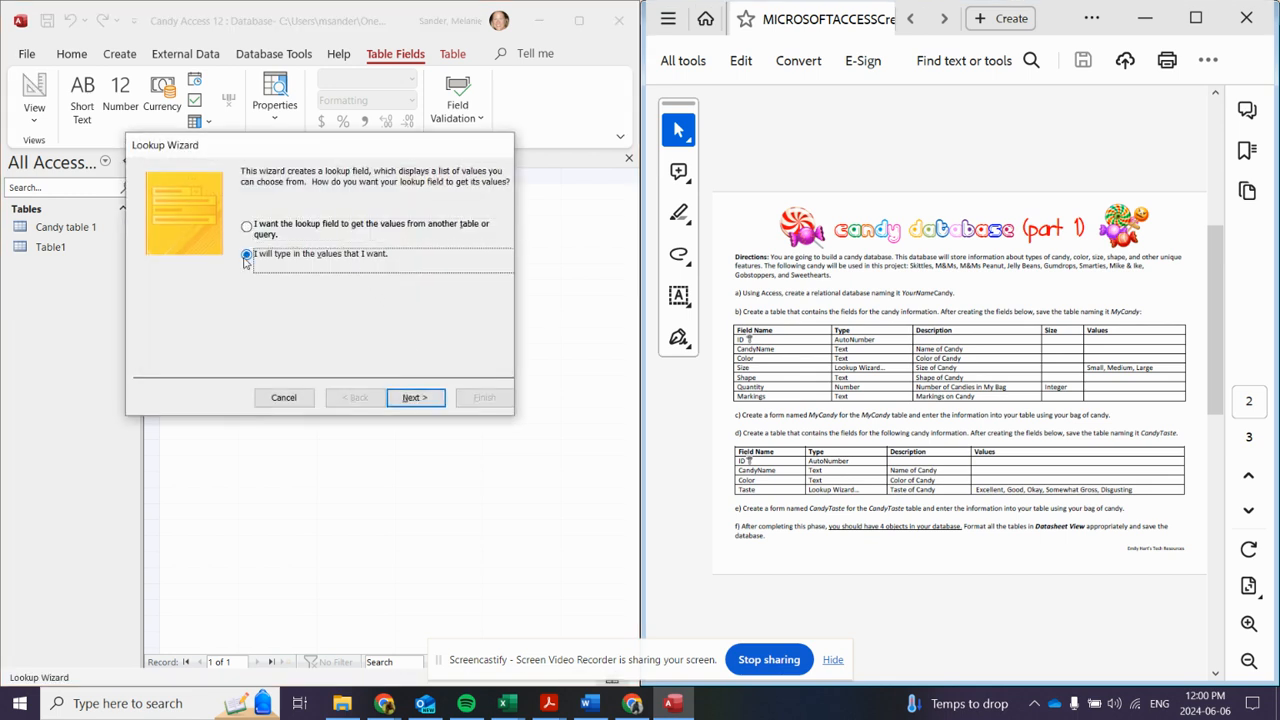
left_click(430, 397)
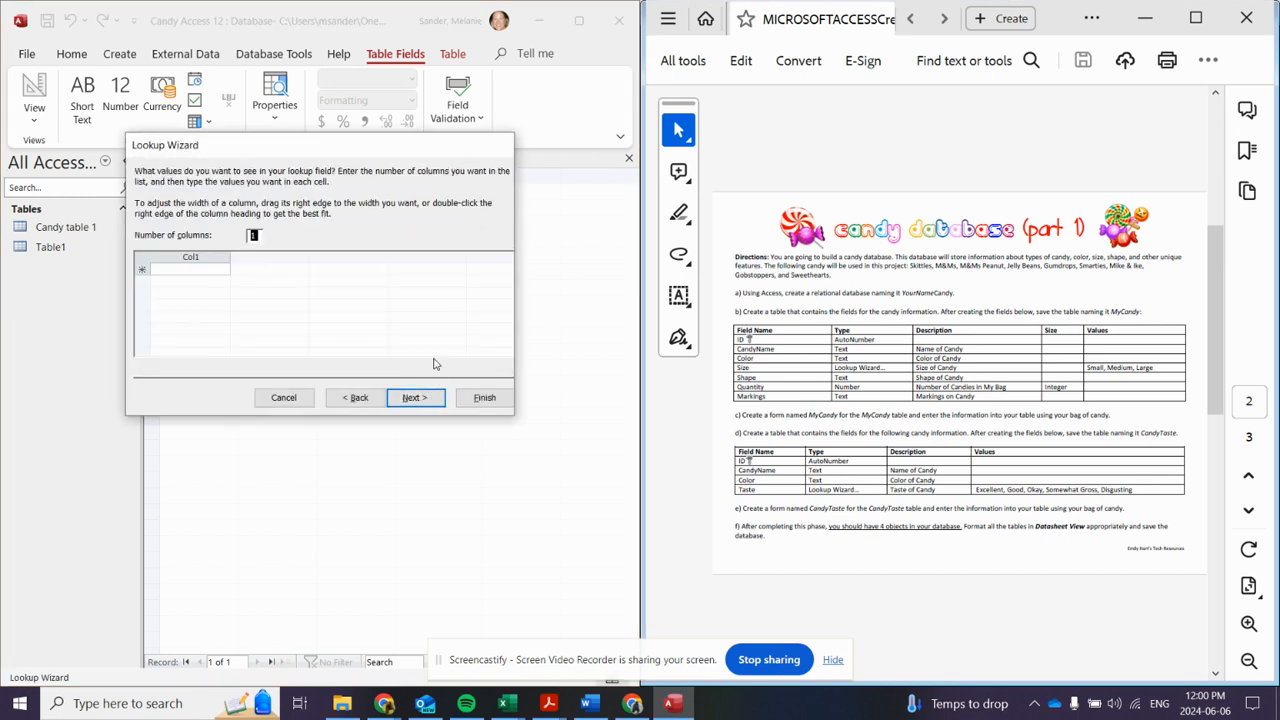
Step: Enter Excellent, Good, Okay, Somewhat Gross and Disgusting as the lookup values in a single column
left_click(204, 270)
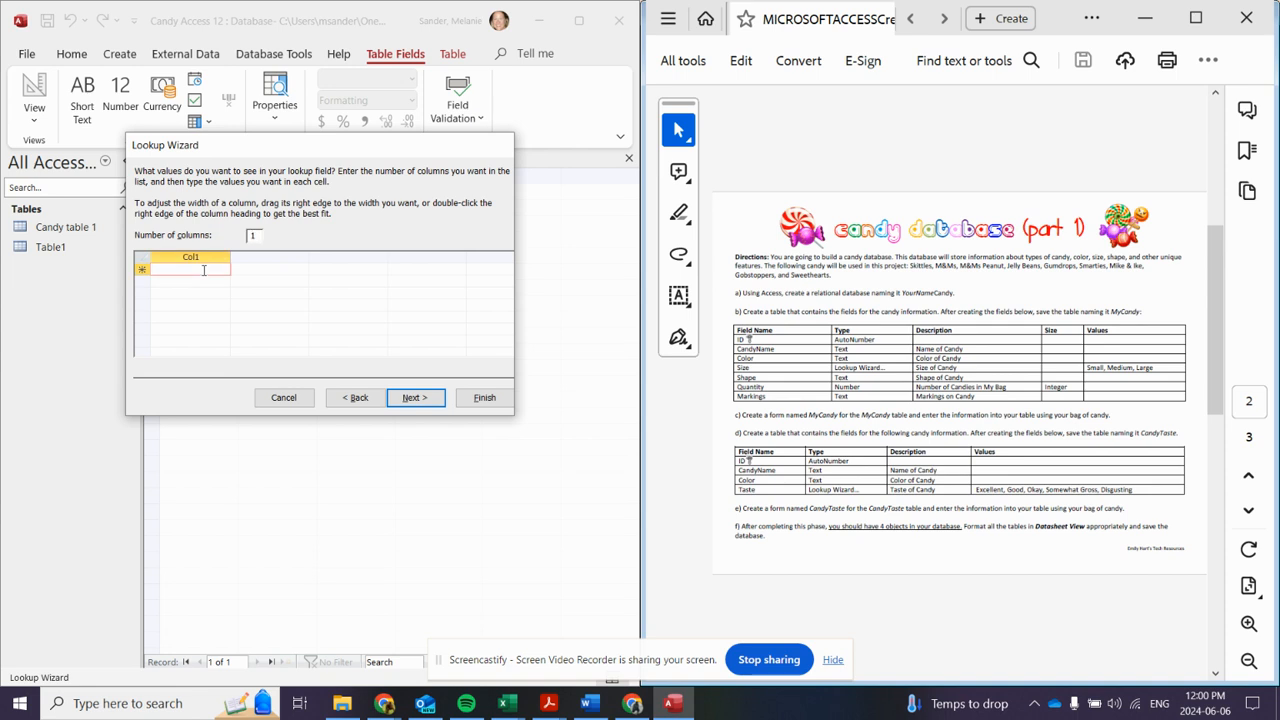
type("Excellent")
key("Return")
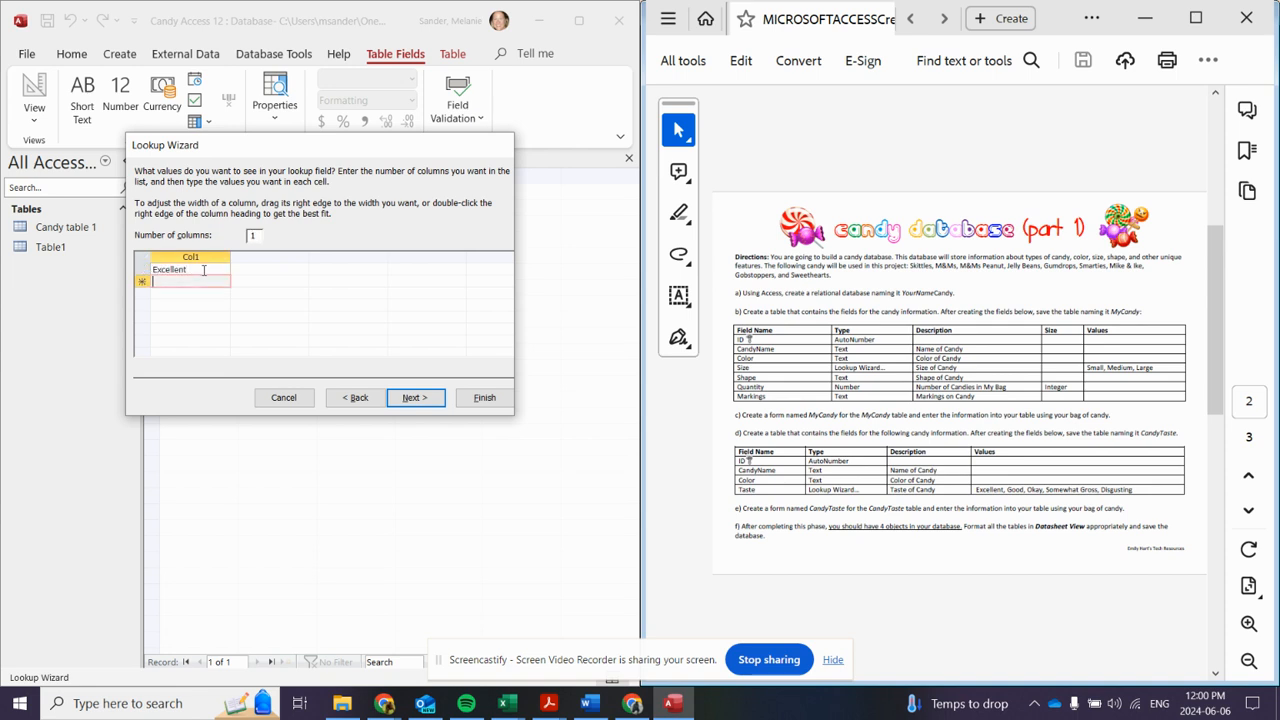
type("Good")
key("Return")
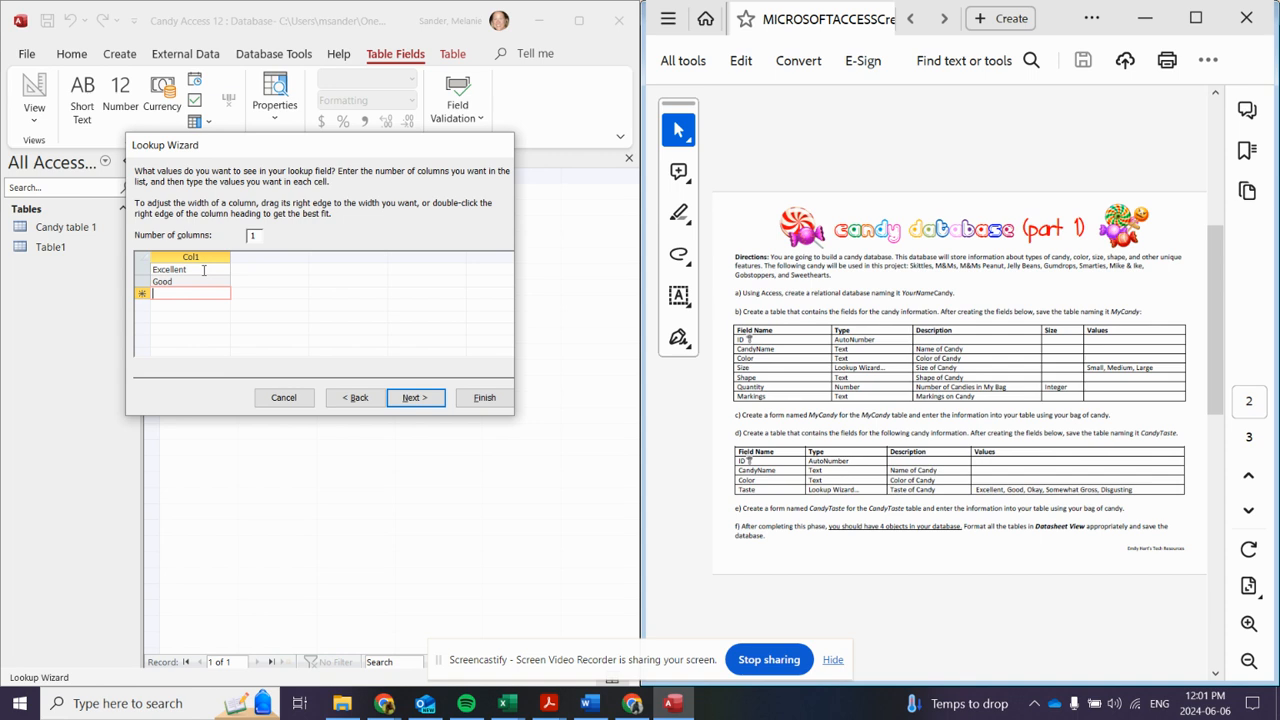
type("O")
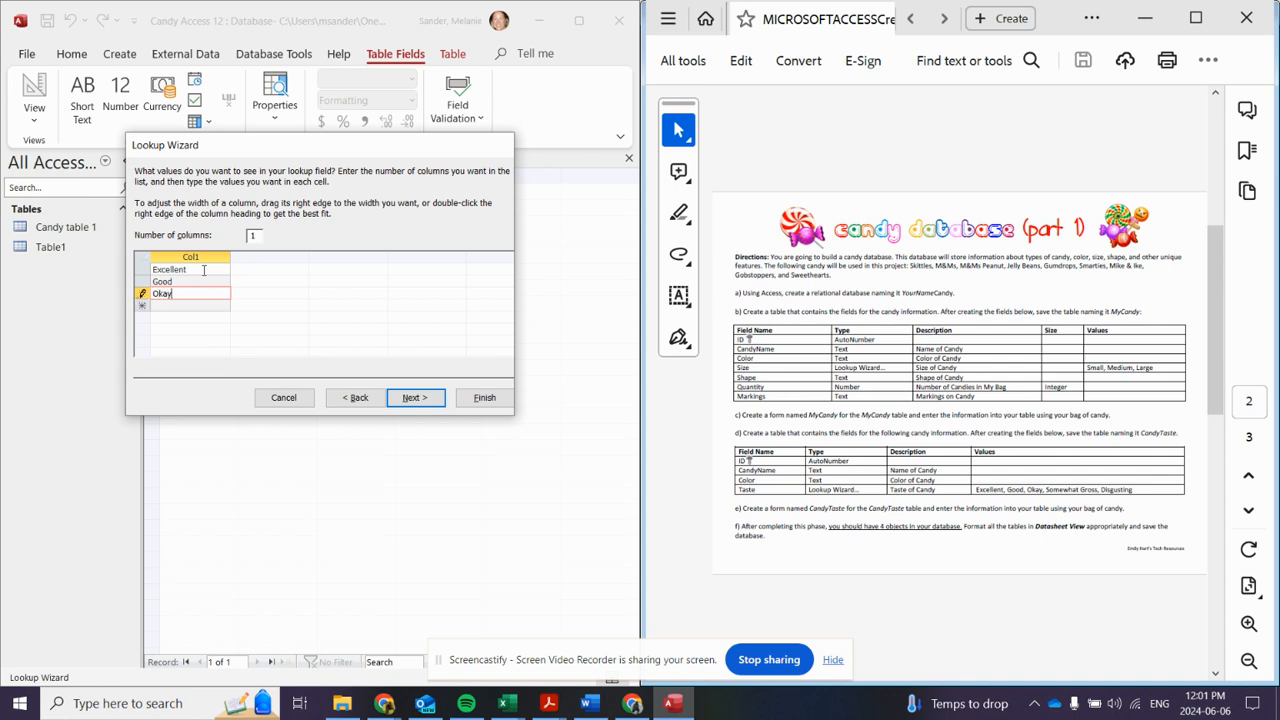
type("kay")
key("Return")
type("Some")
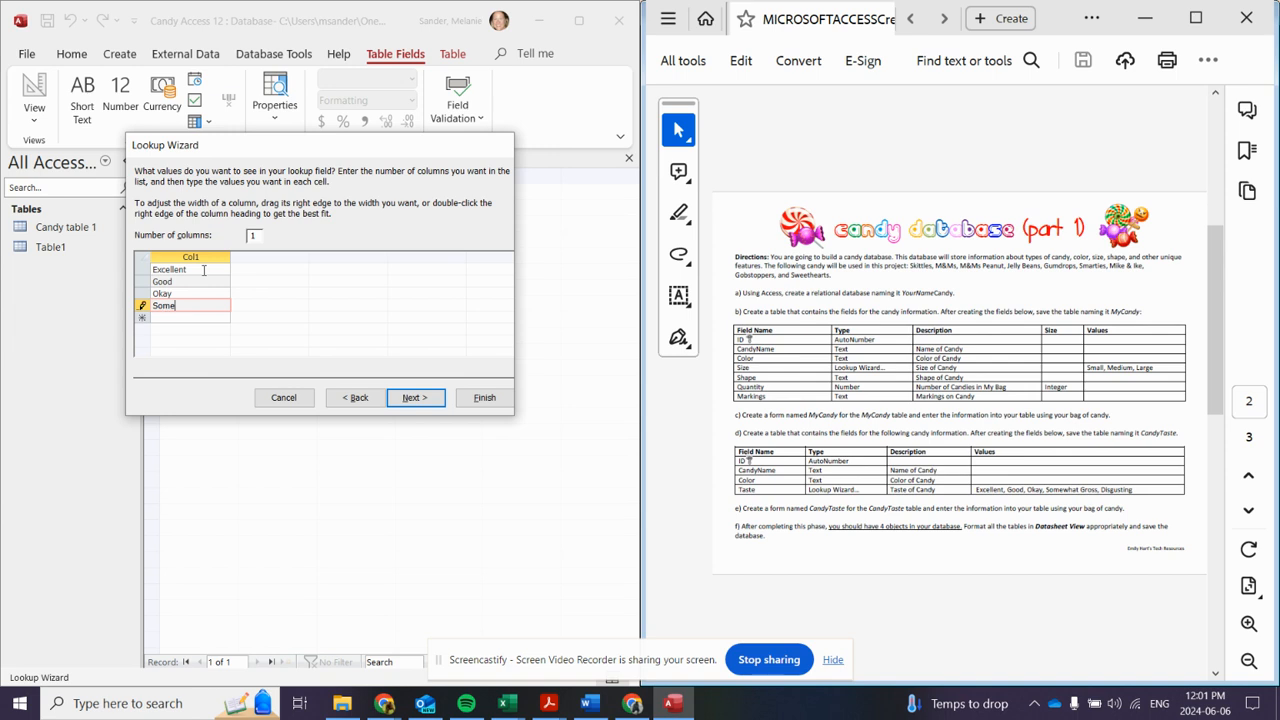
type("what Gross")
key("Return")
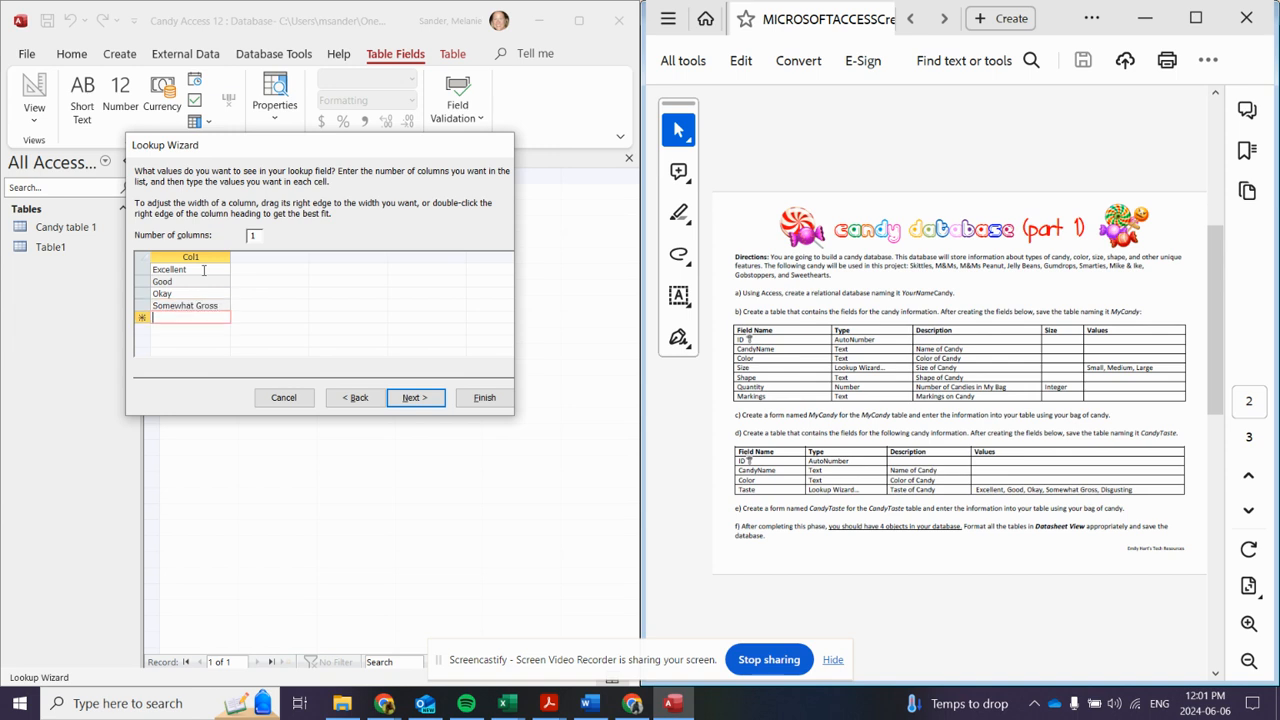
type("Disgusting")
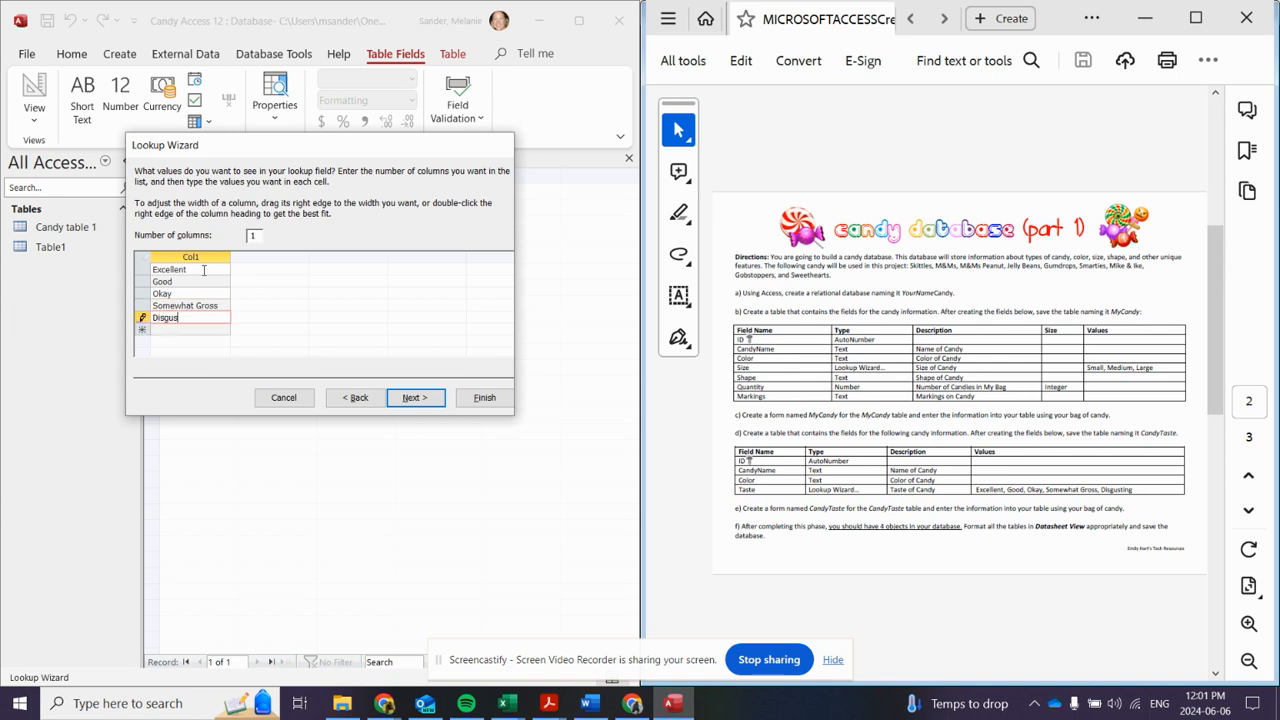
Step: Finish the lookup field with the default label and save the table as CandyTaste
left_click(437, 397)
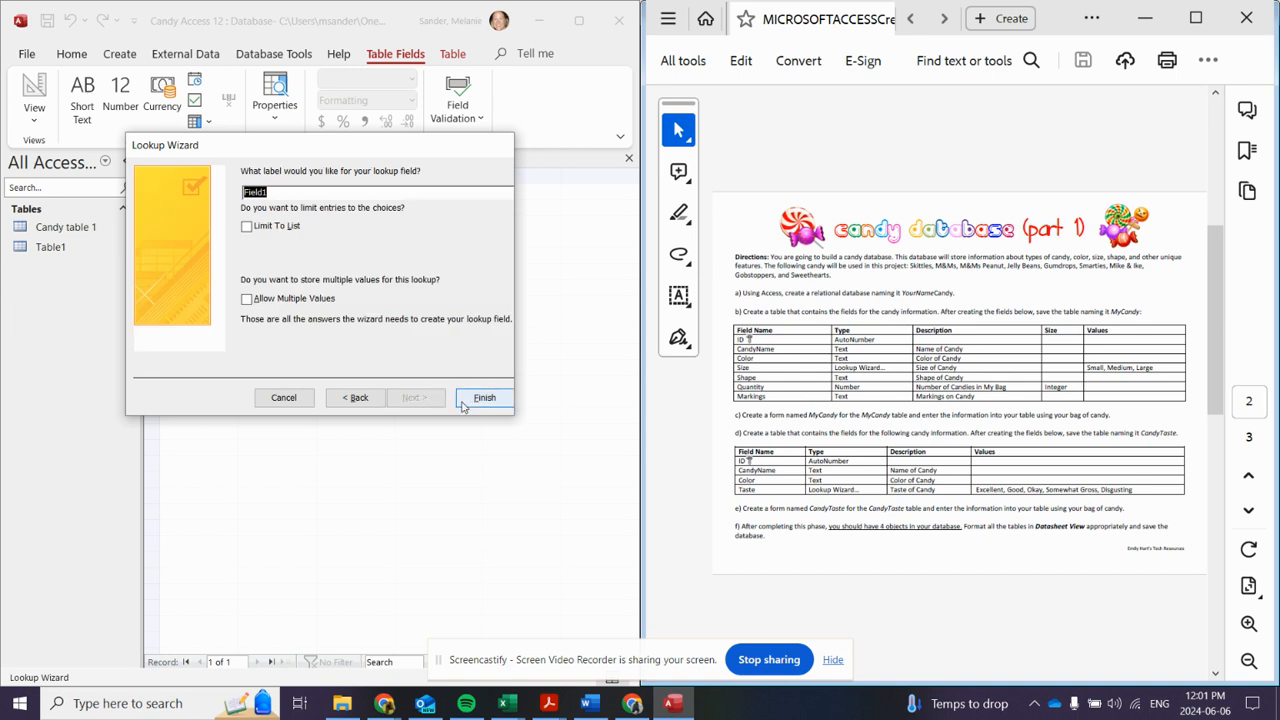
left_click(484, 397)
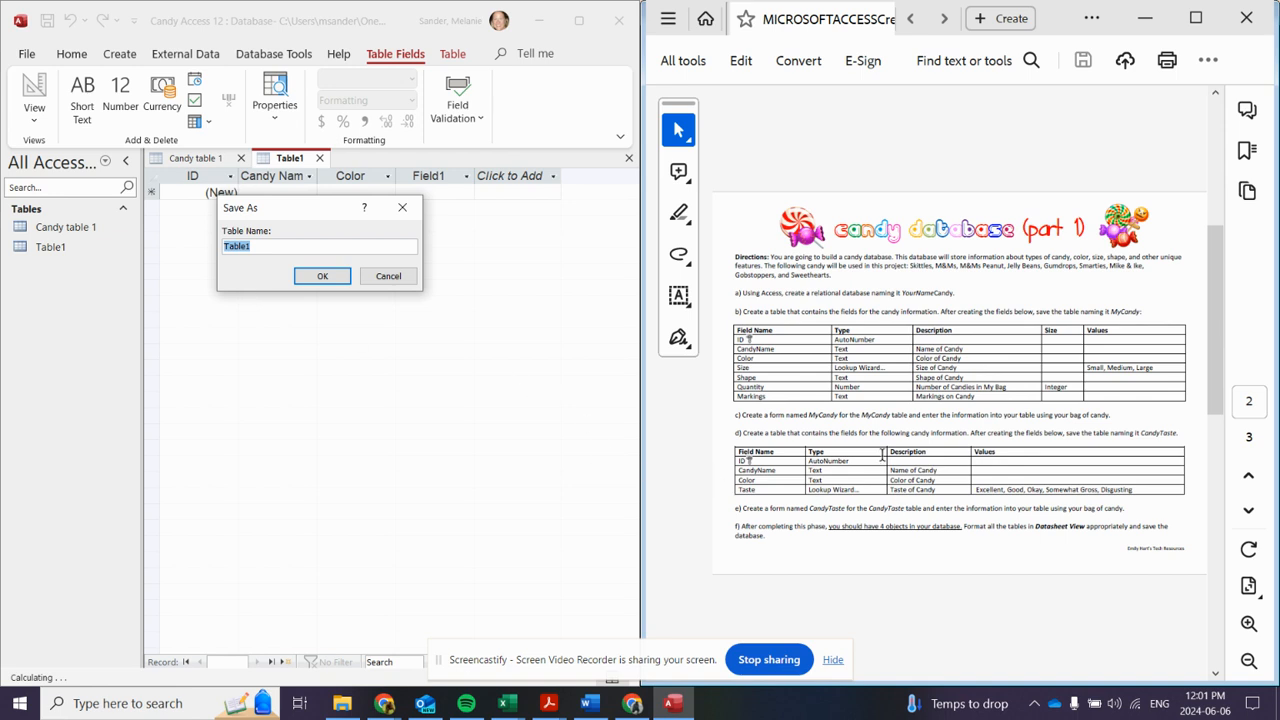
type("CandyTast")
left_click(308, 277)
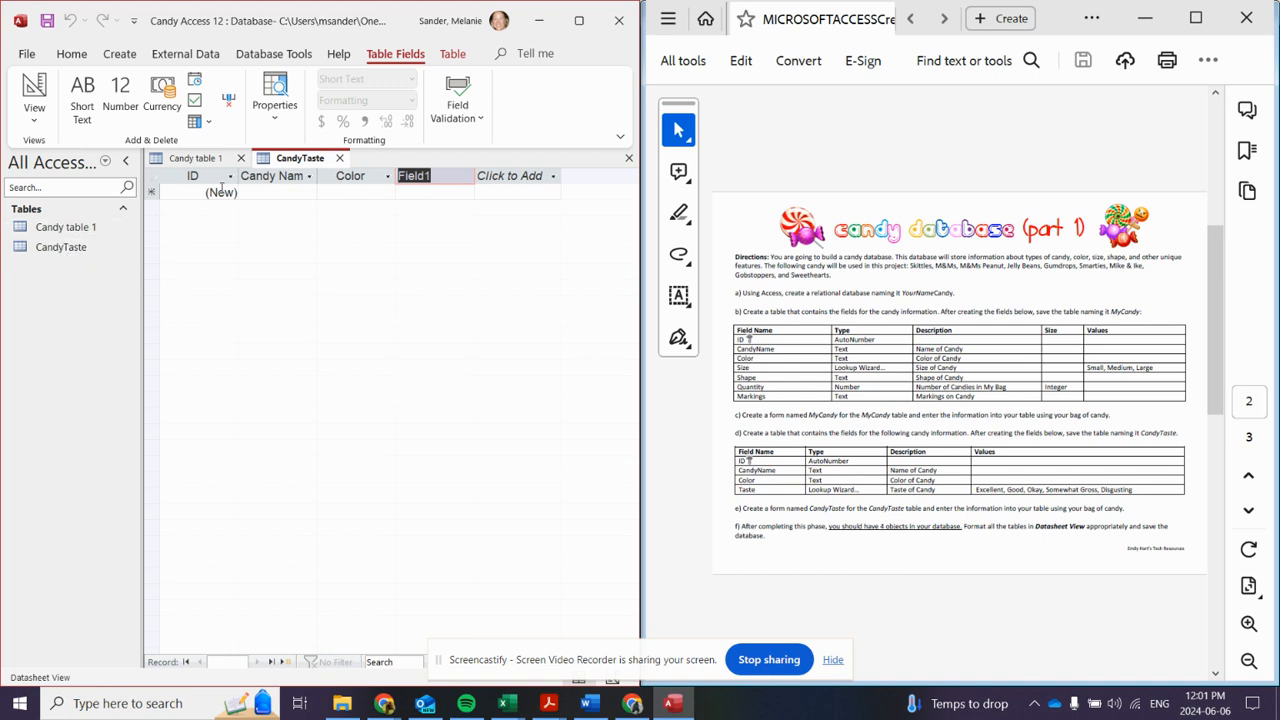
Step: Close Candy table 1 and rename it MyCandy
left_click(240, 158)
right_click(52, 228)
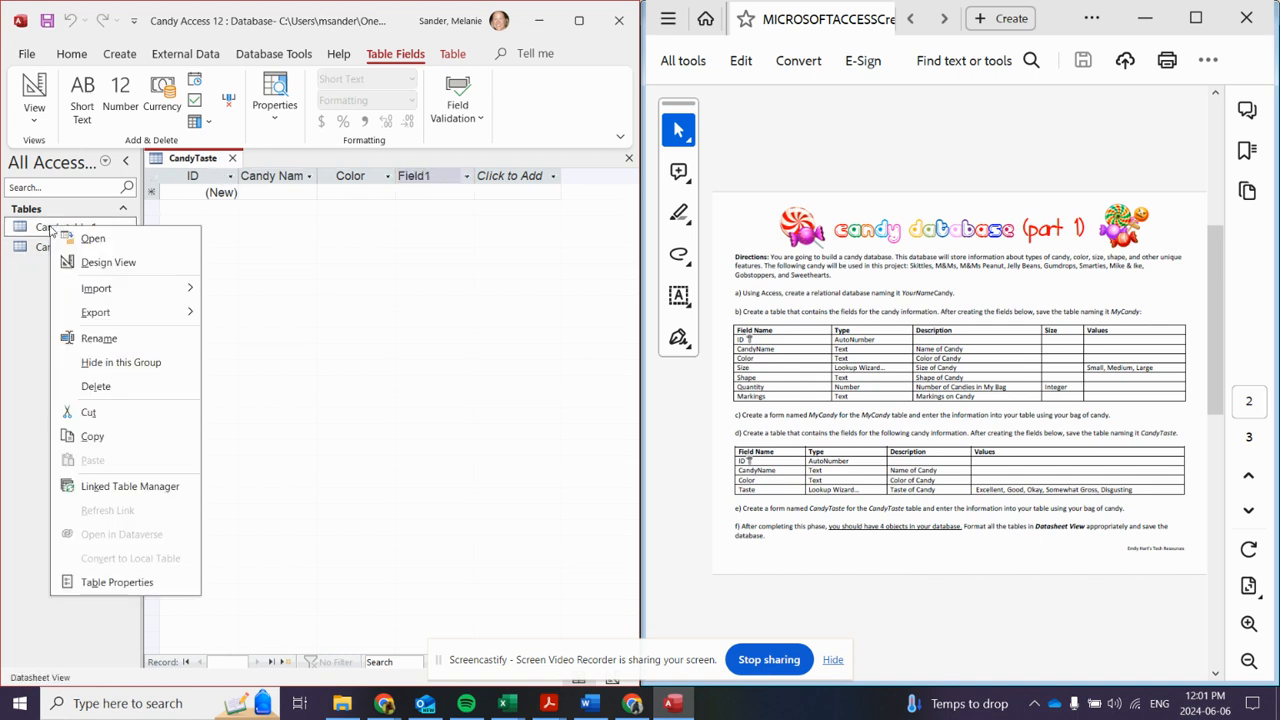
left_click(86, 339)
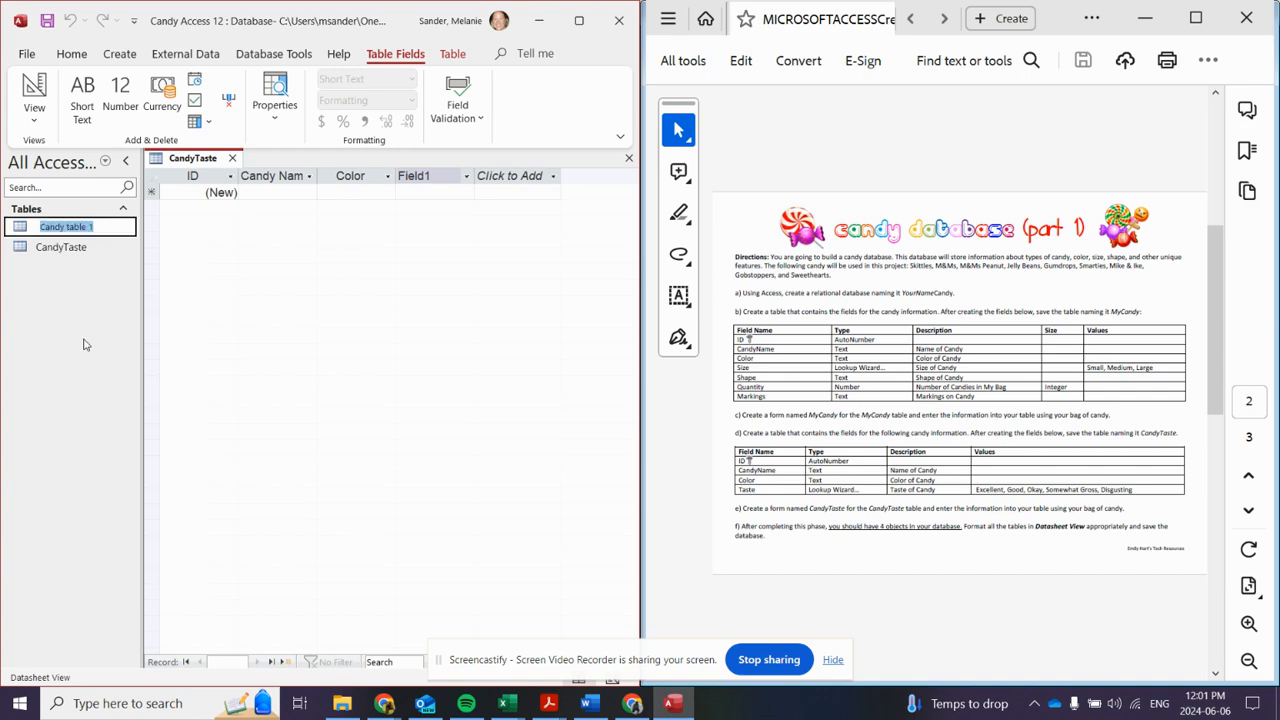
type("MyCandy")
key("Return")
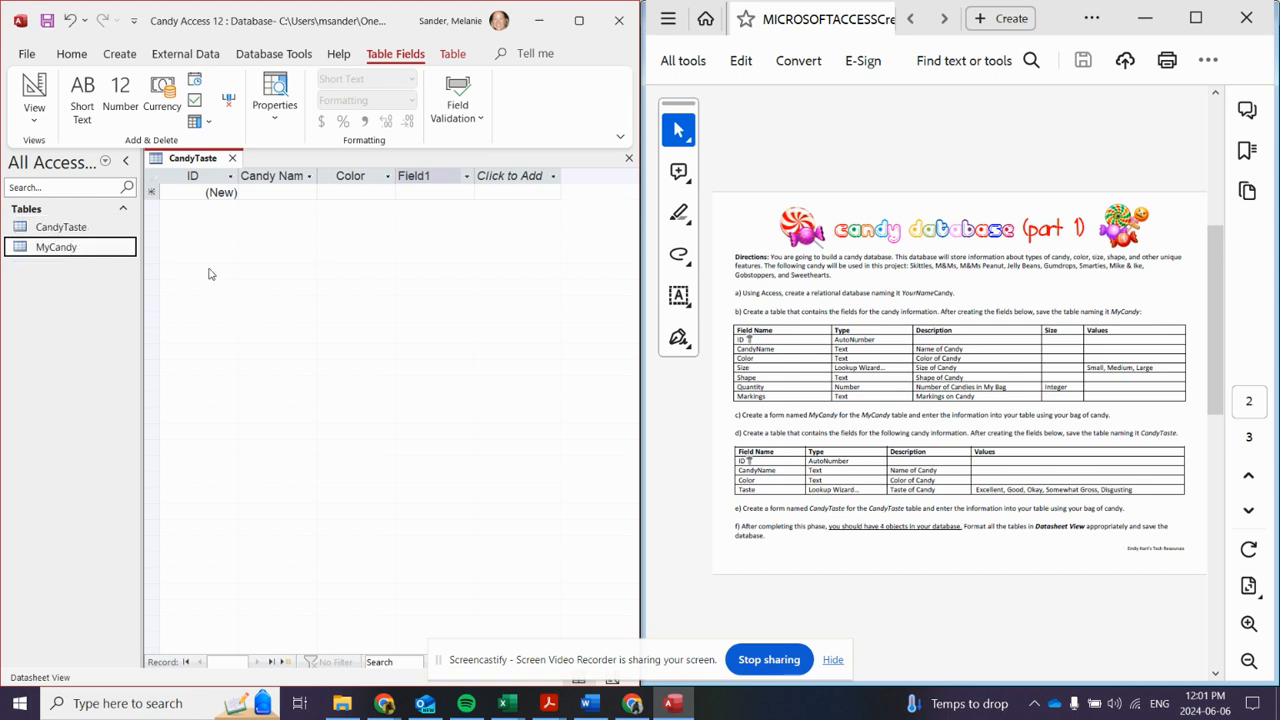
Step: Open the MyCandy table and switch between it and CandyTaste to compare them
double_click(95, 250)
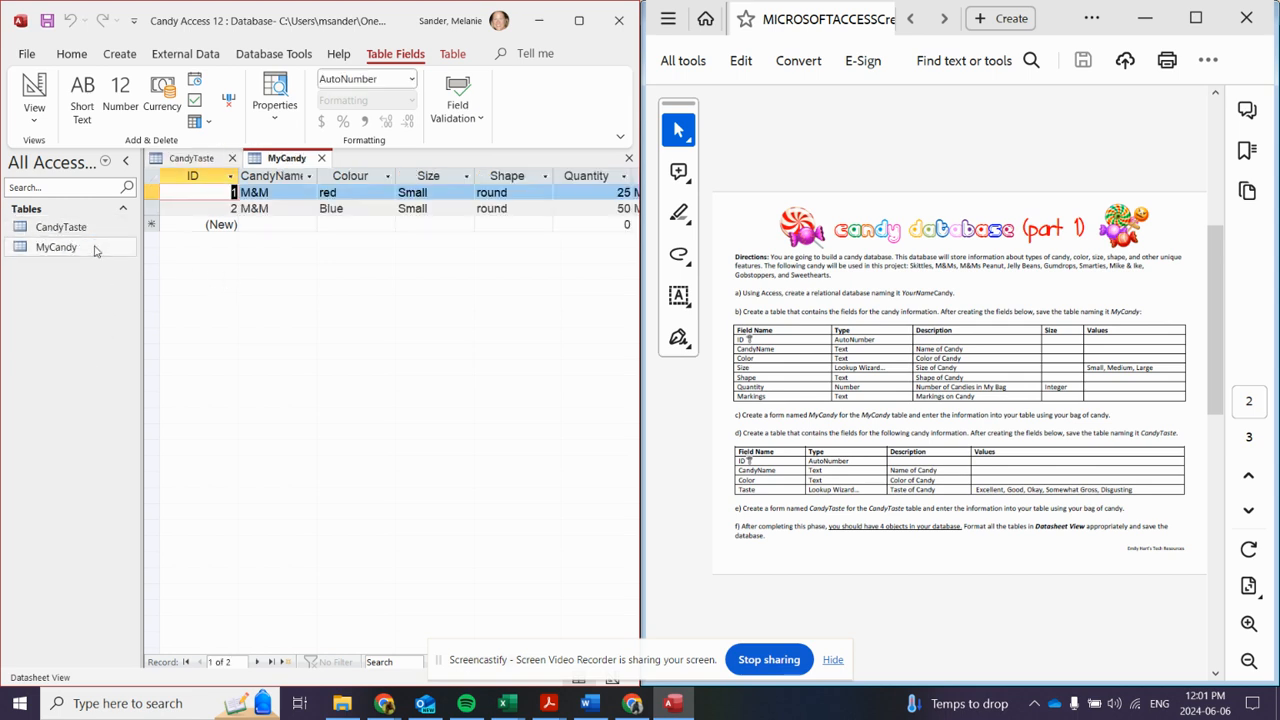
left_click(186, 159)
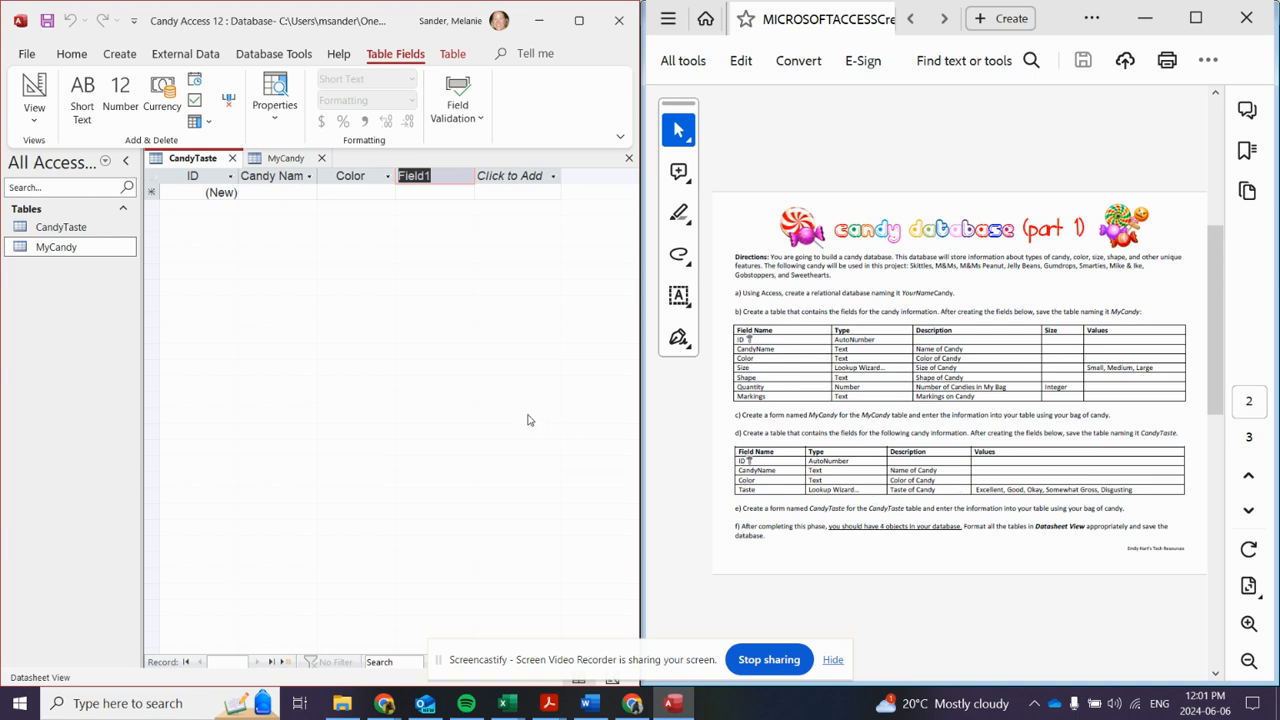
left_click(287, 159)
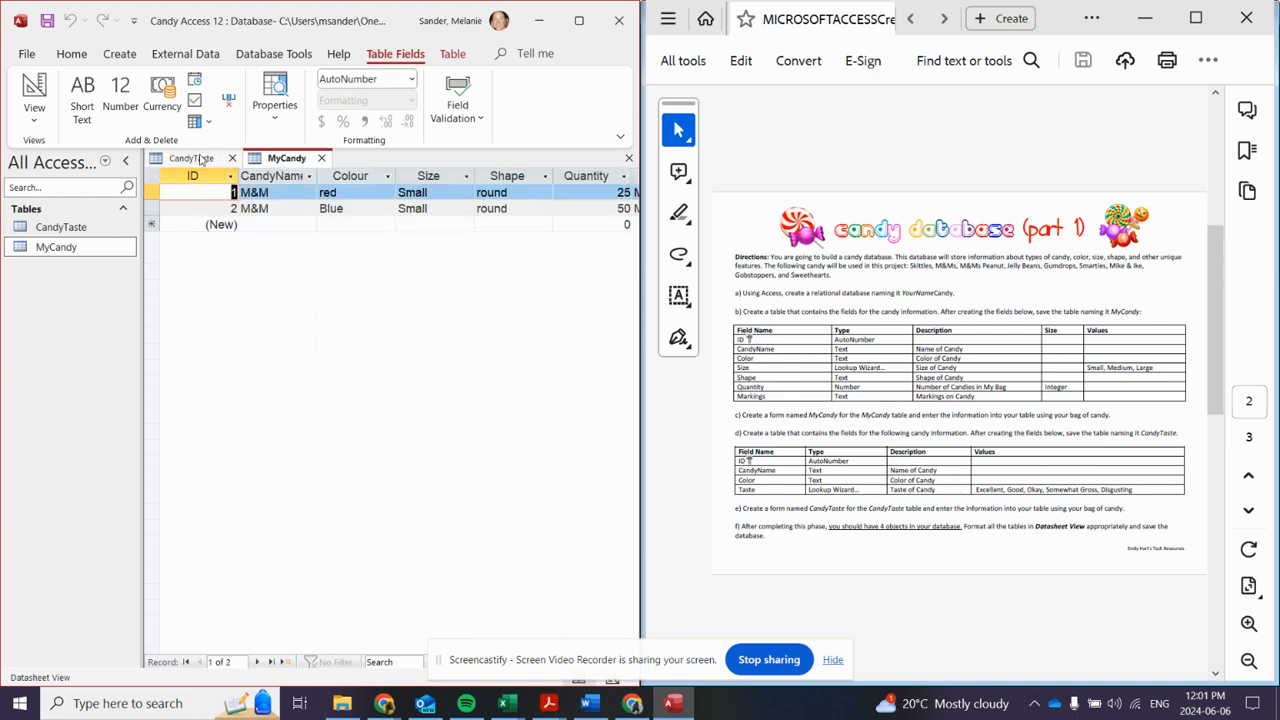
left_click(201, 160)
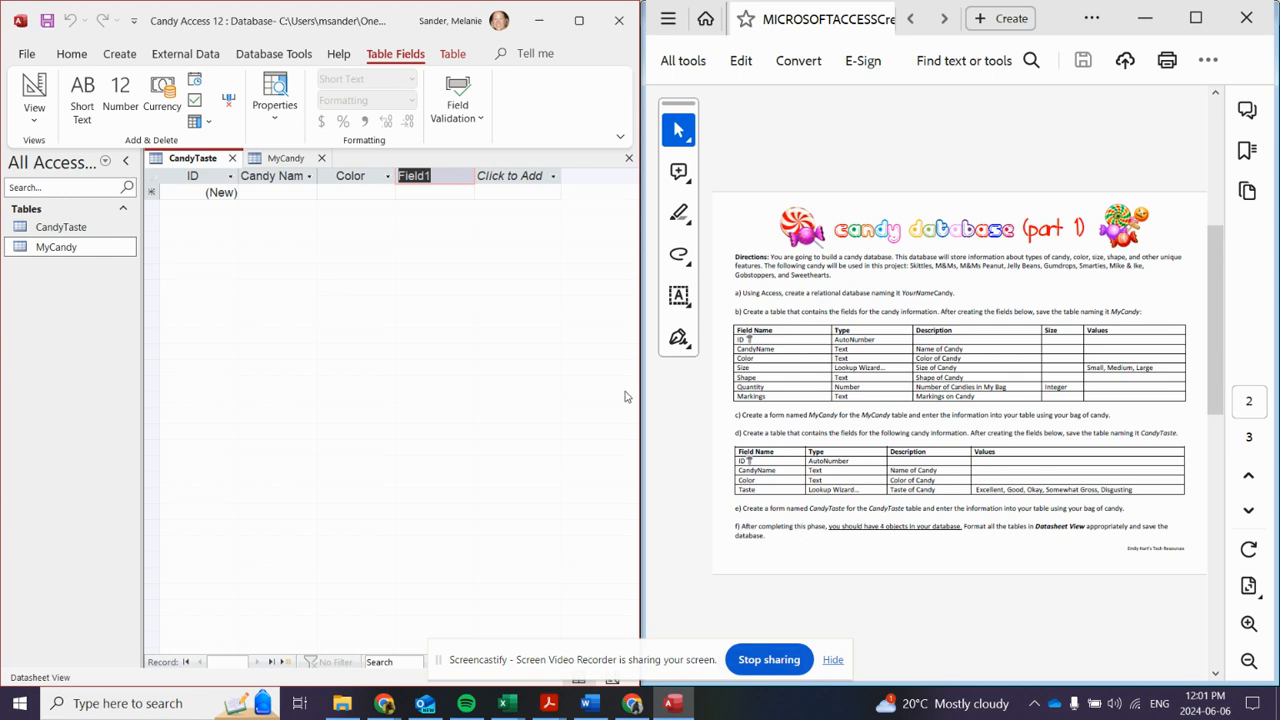
left_click(129, 55)
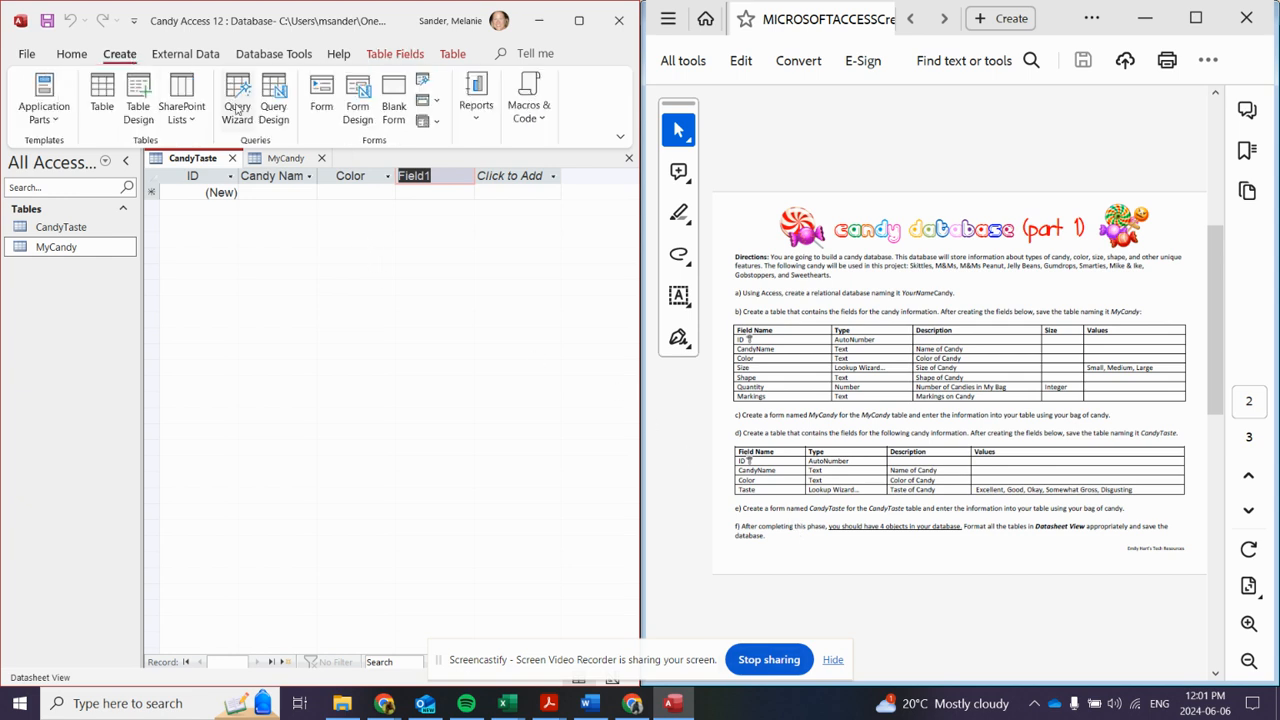
left_click(322, 93)
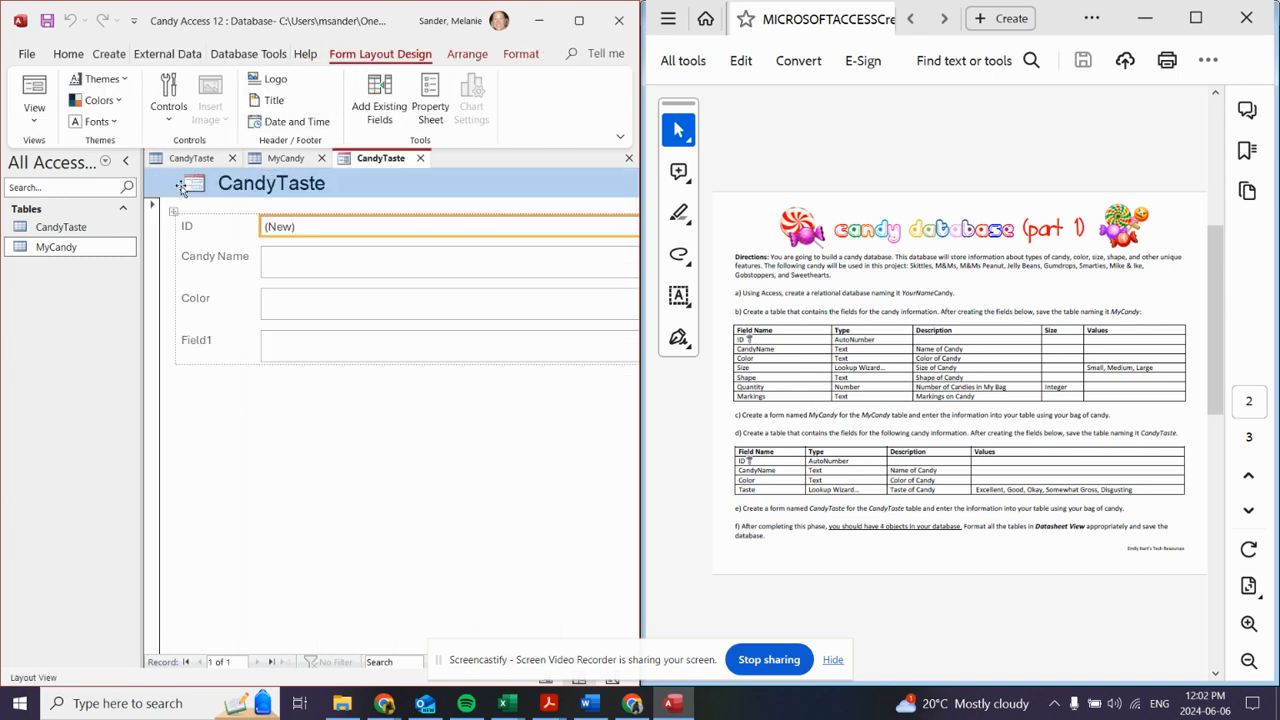
left_click(420, 158)
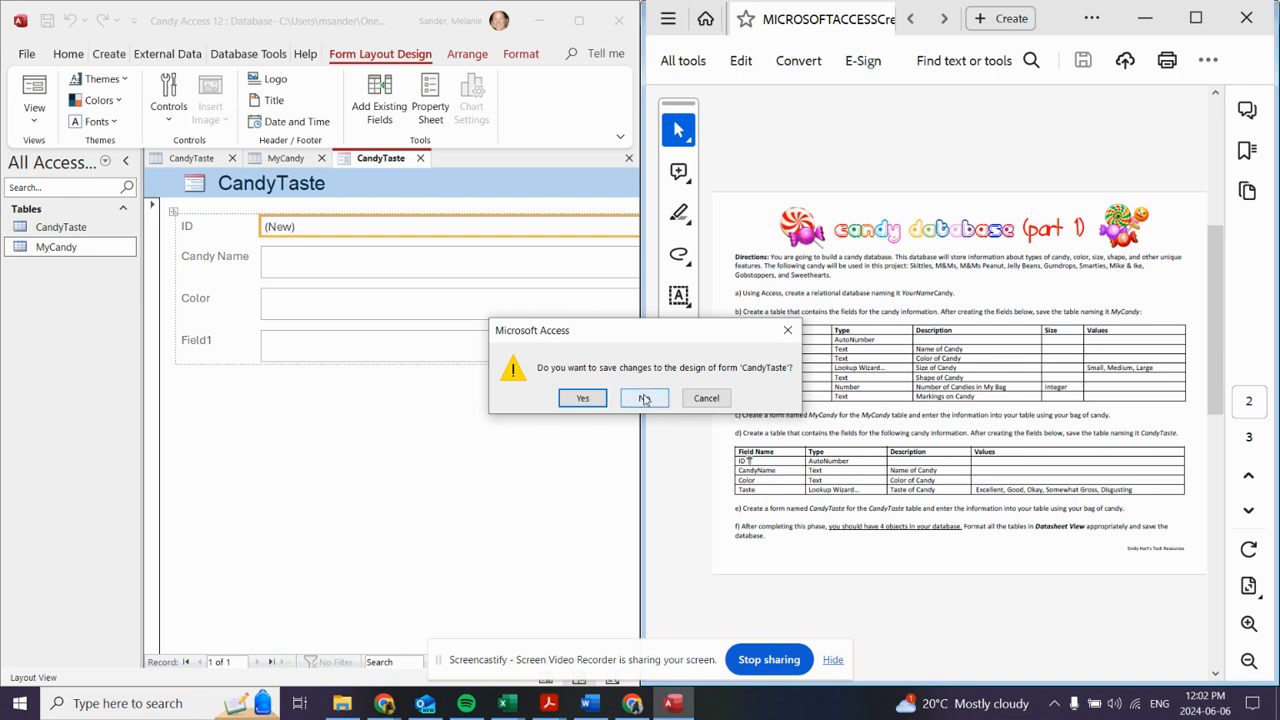
left_click(582, 399)
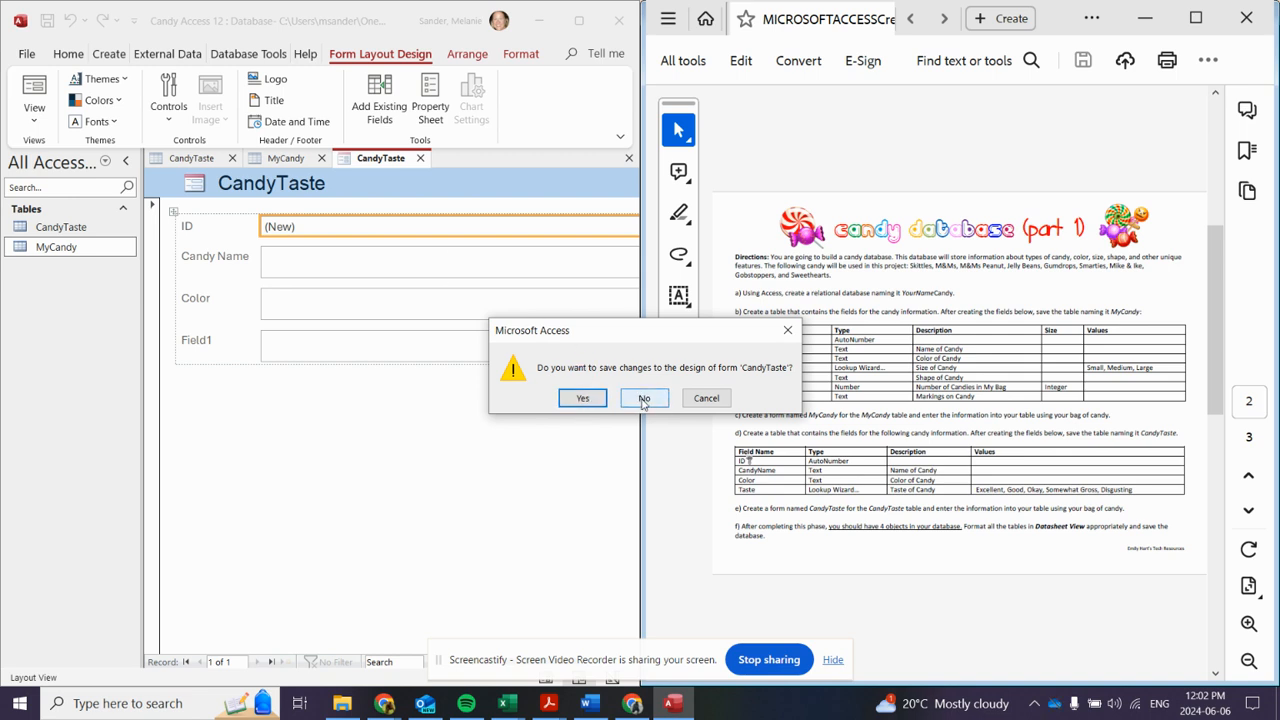
Step: Create a form from the CandyTaste table and delete its Candy Name field
left_click(95, 228)
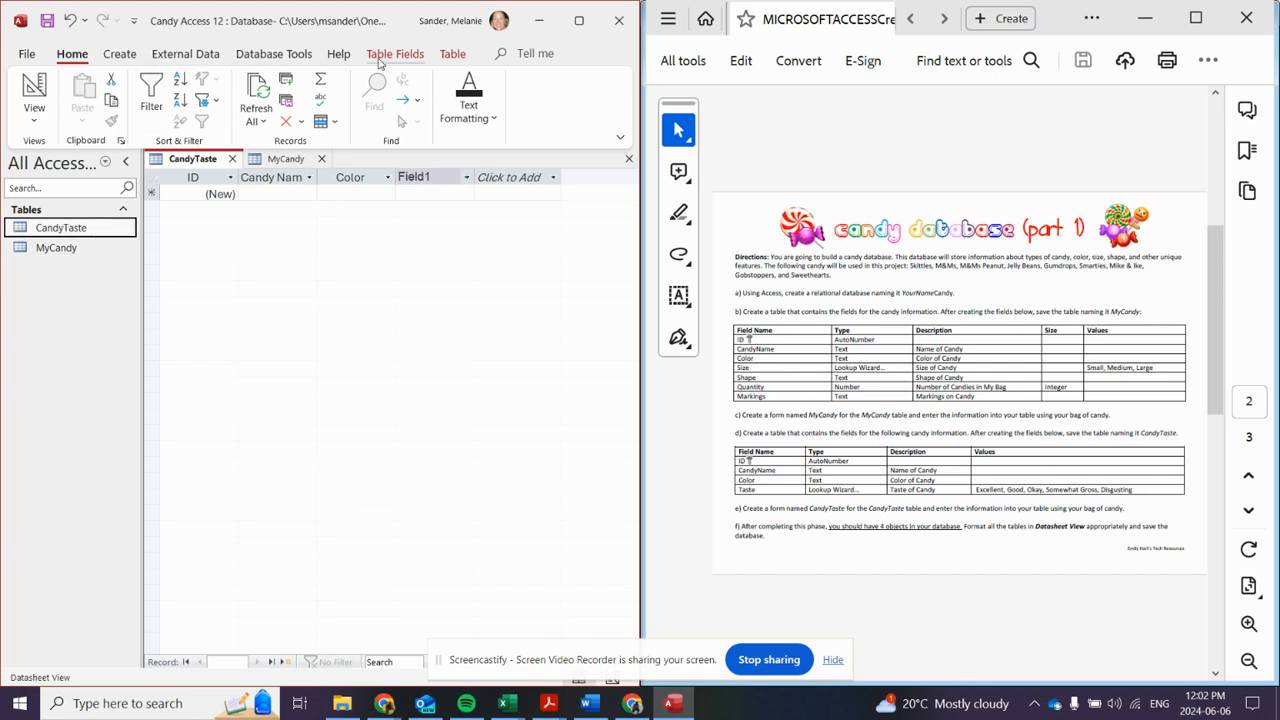
left_click(119, 54)
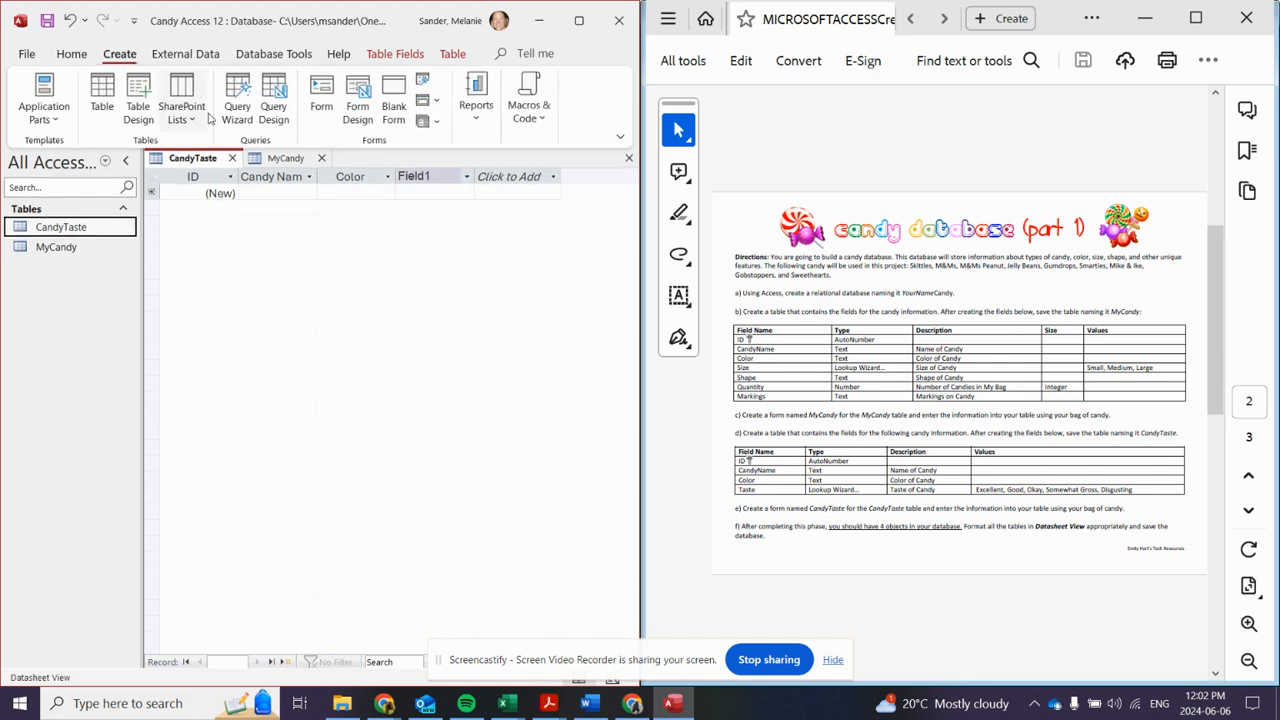
left_click(321, 100)
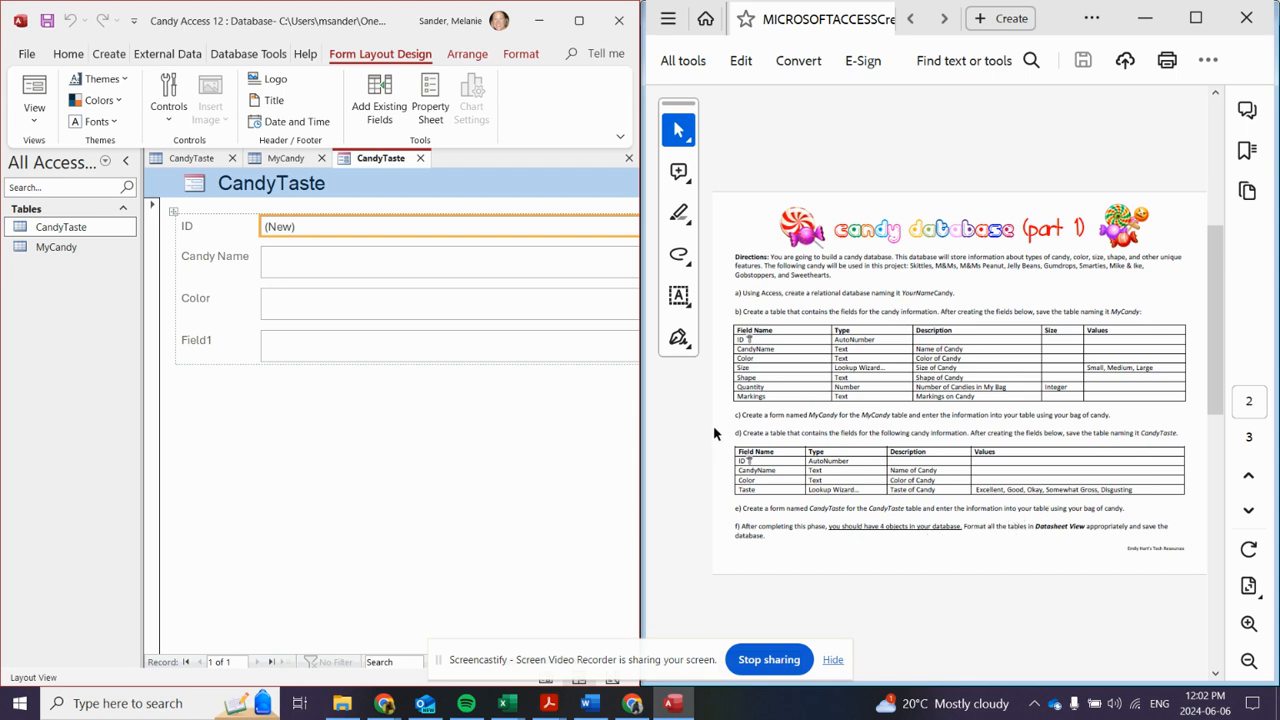
left_click(303, 268)
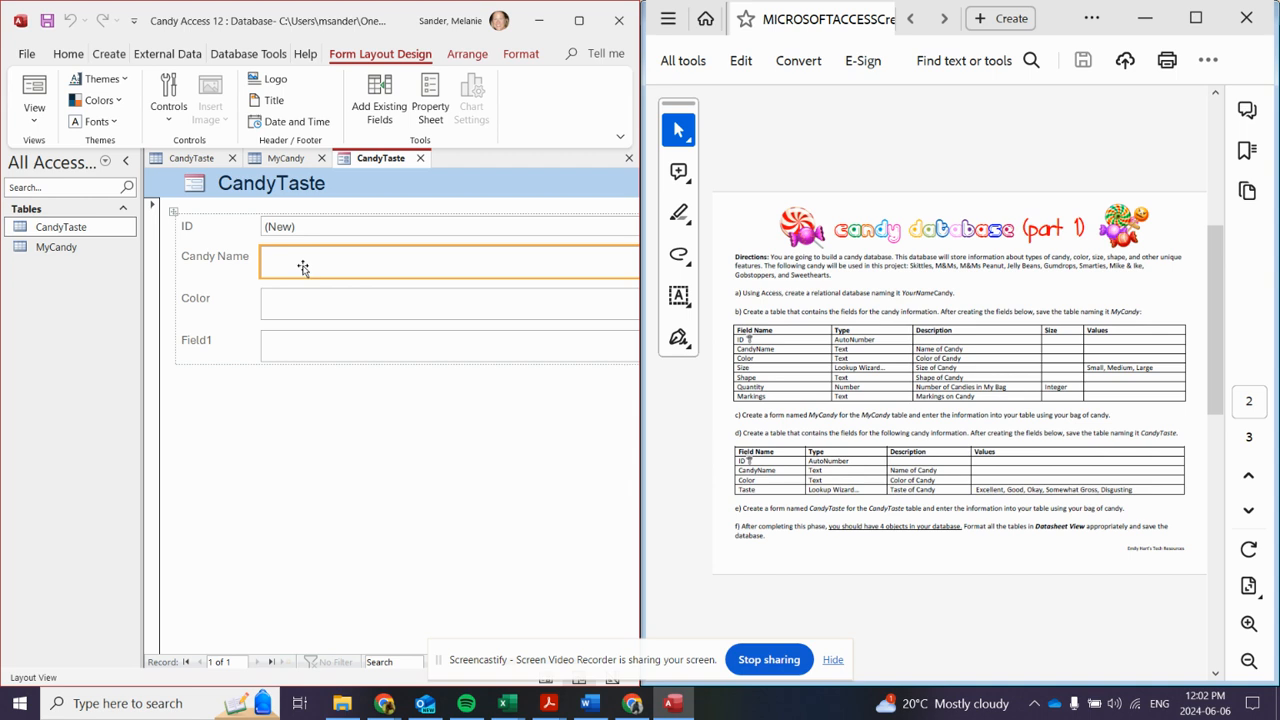
key("Delete")
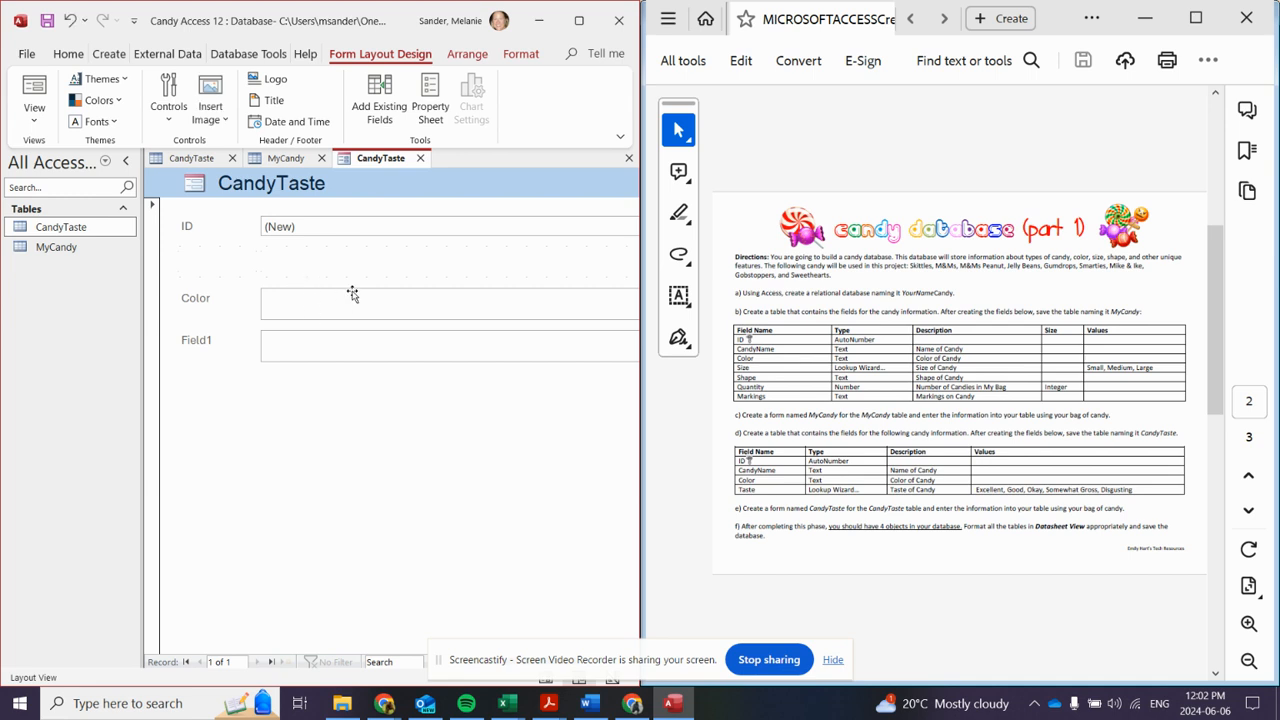
Step: Close the CandyTaste form, saving it as CandyTasteForm, and reopen the saved form briefly to check it
left_click(579, 20)
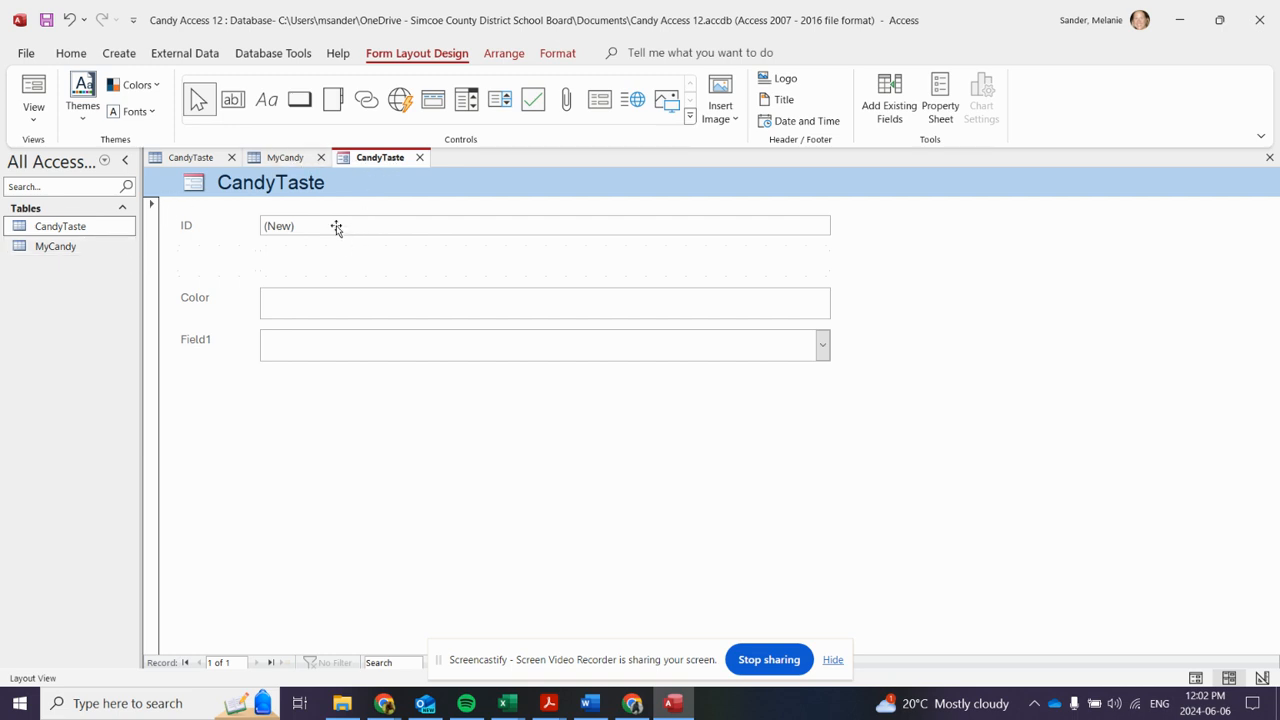
left_click(336, 301)
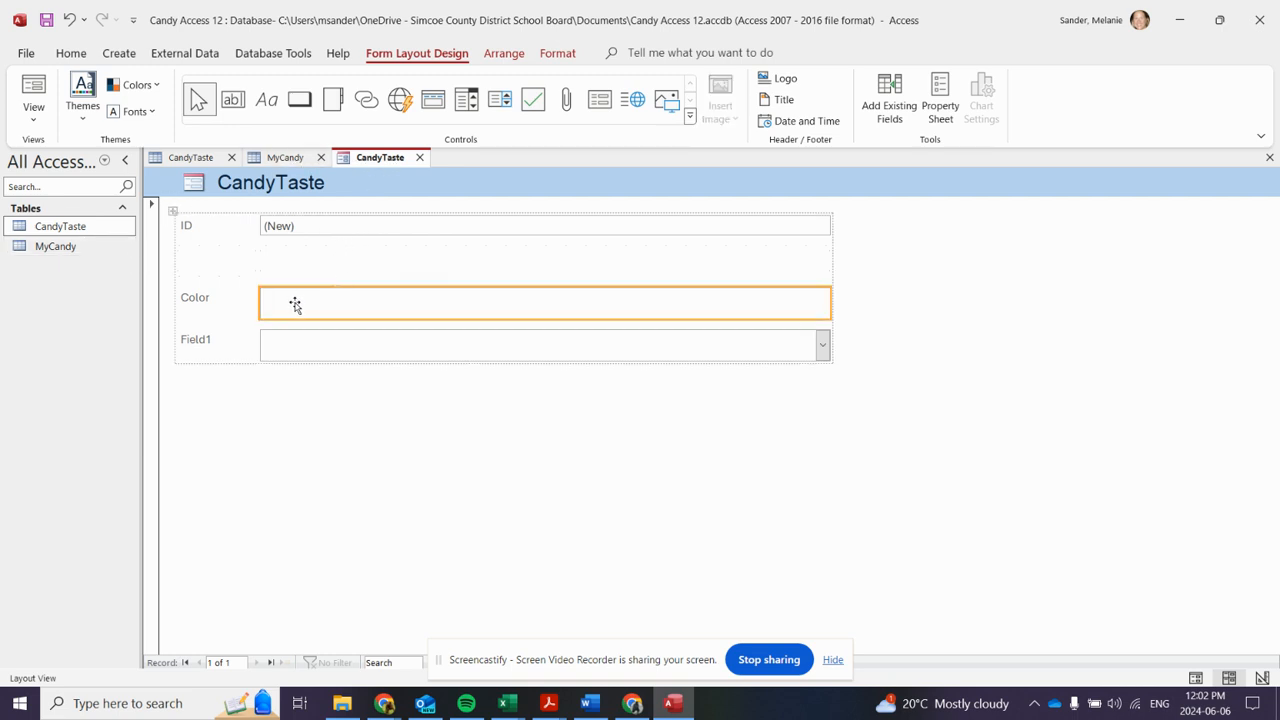
left_click(434, 337)
left_click(429, 298)
left_click(391, 226)
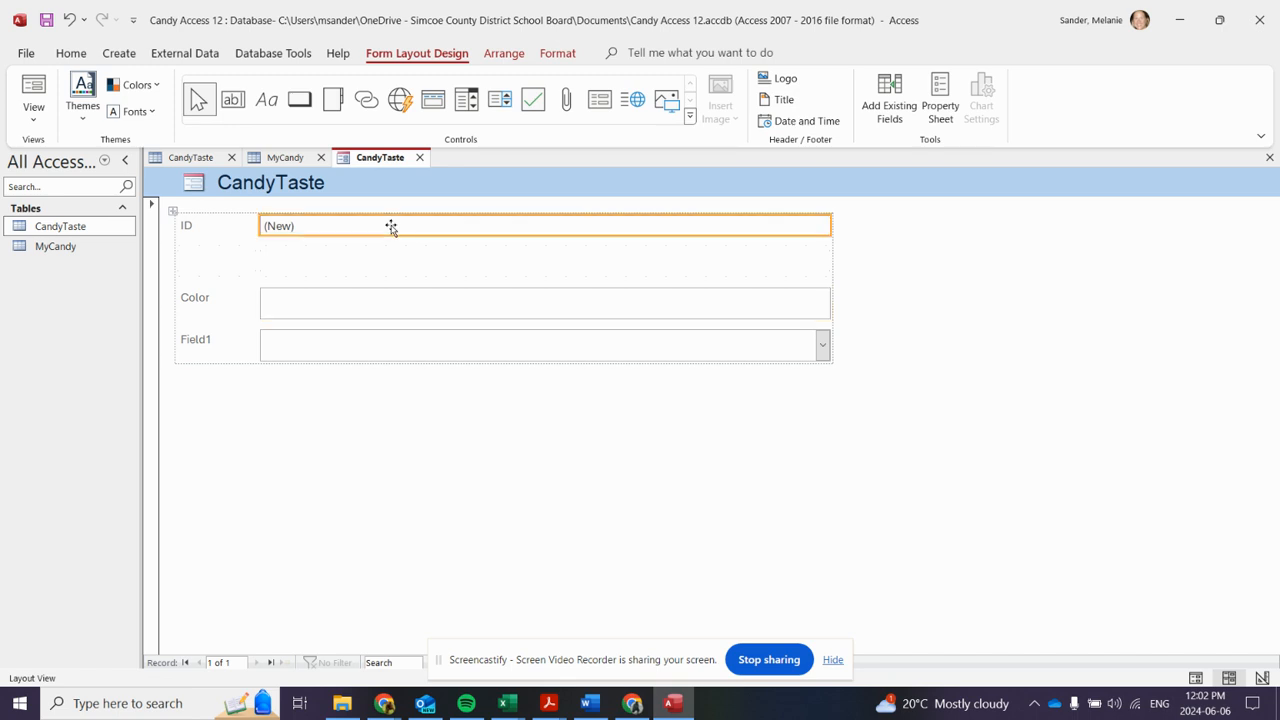
left_click(421, 158)
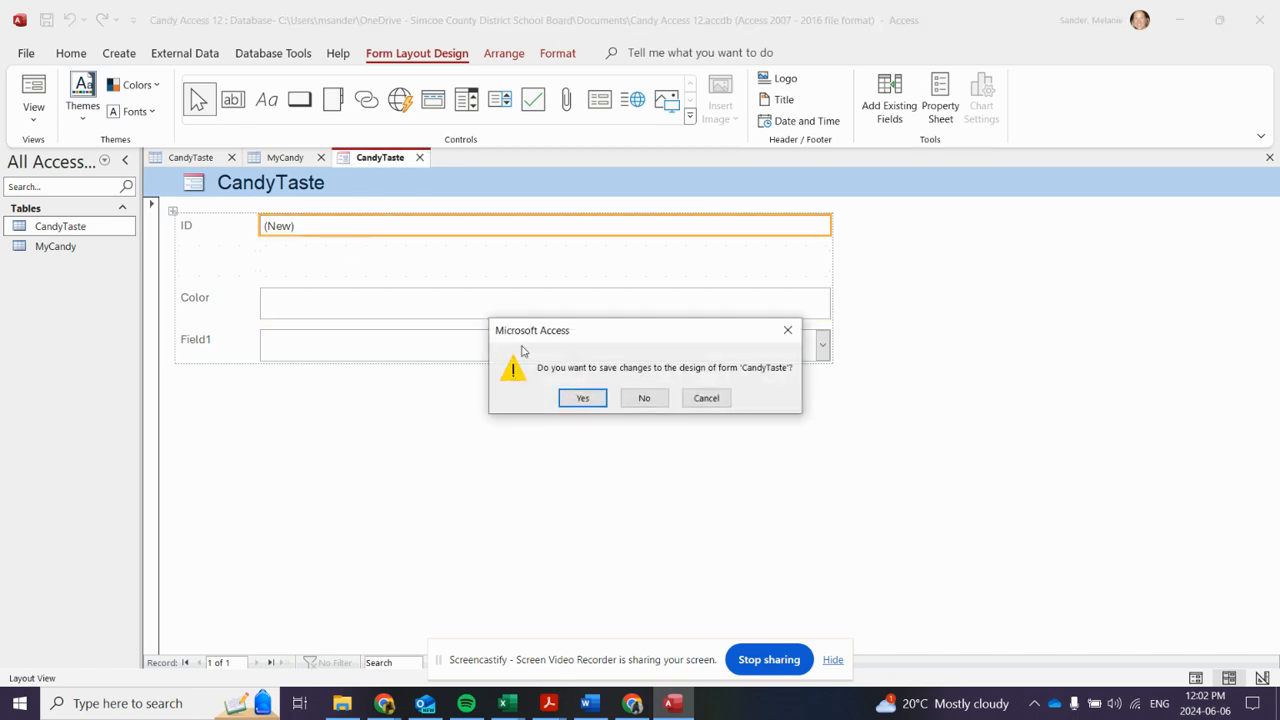
left_click(584, 397)
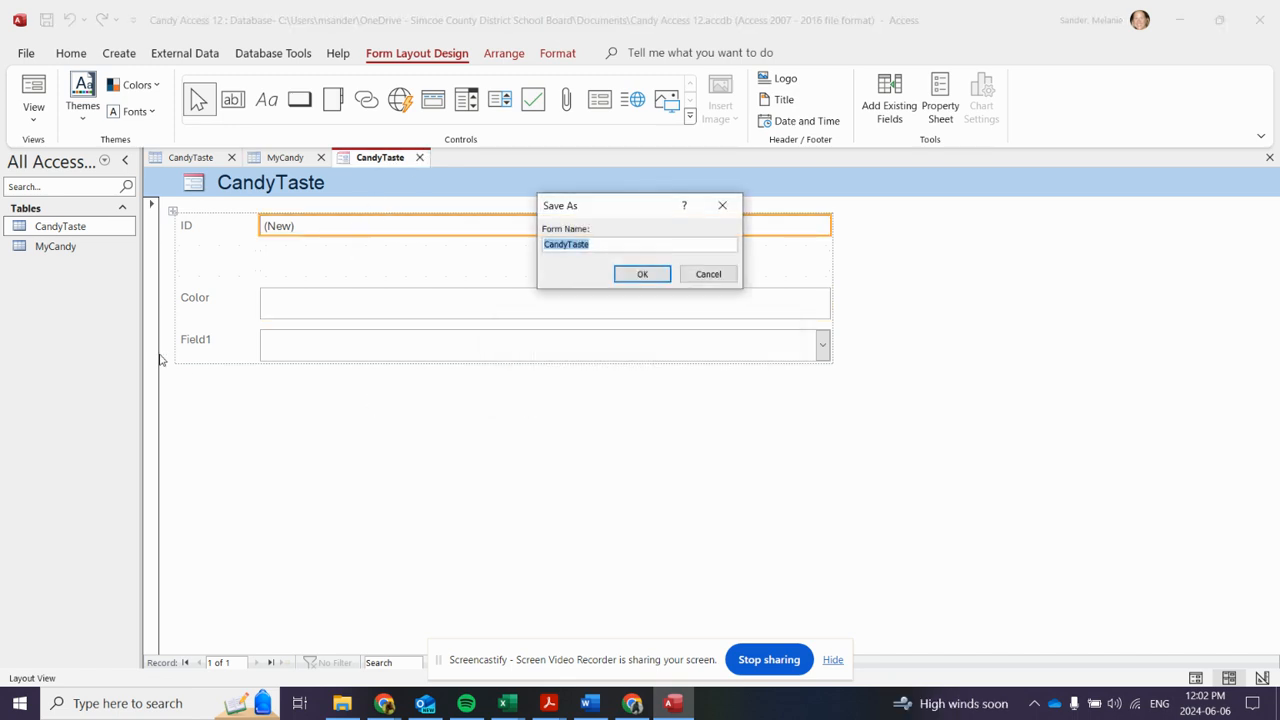
left_click(593, 244)
type("Form")
key("Return")
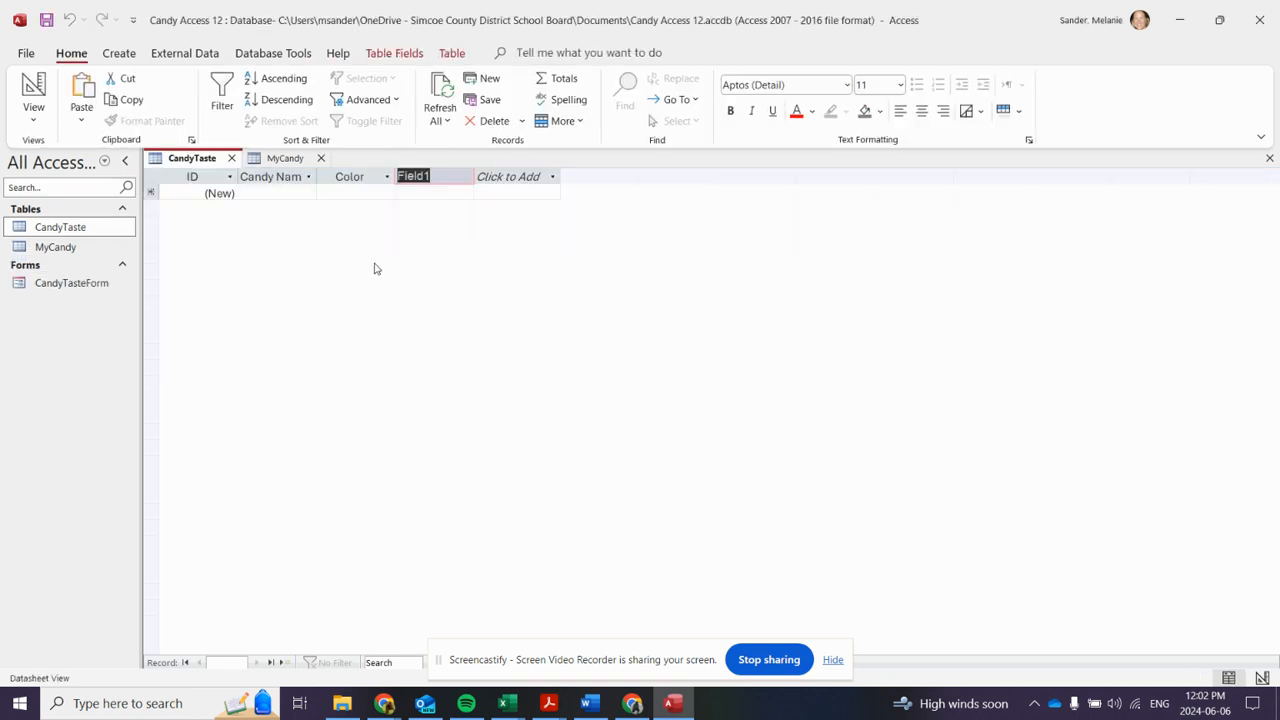
double_click(57, 292)
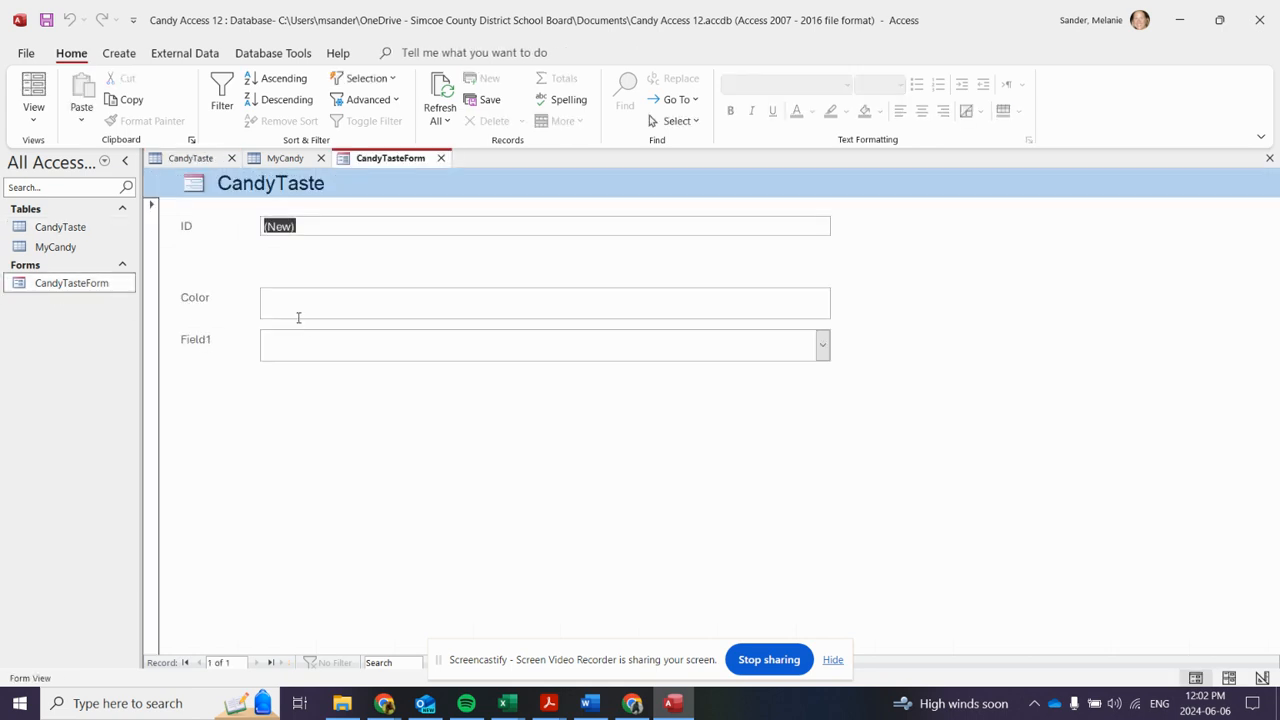
left_click(441, 159)
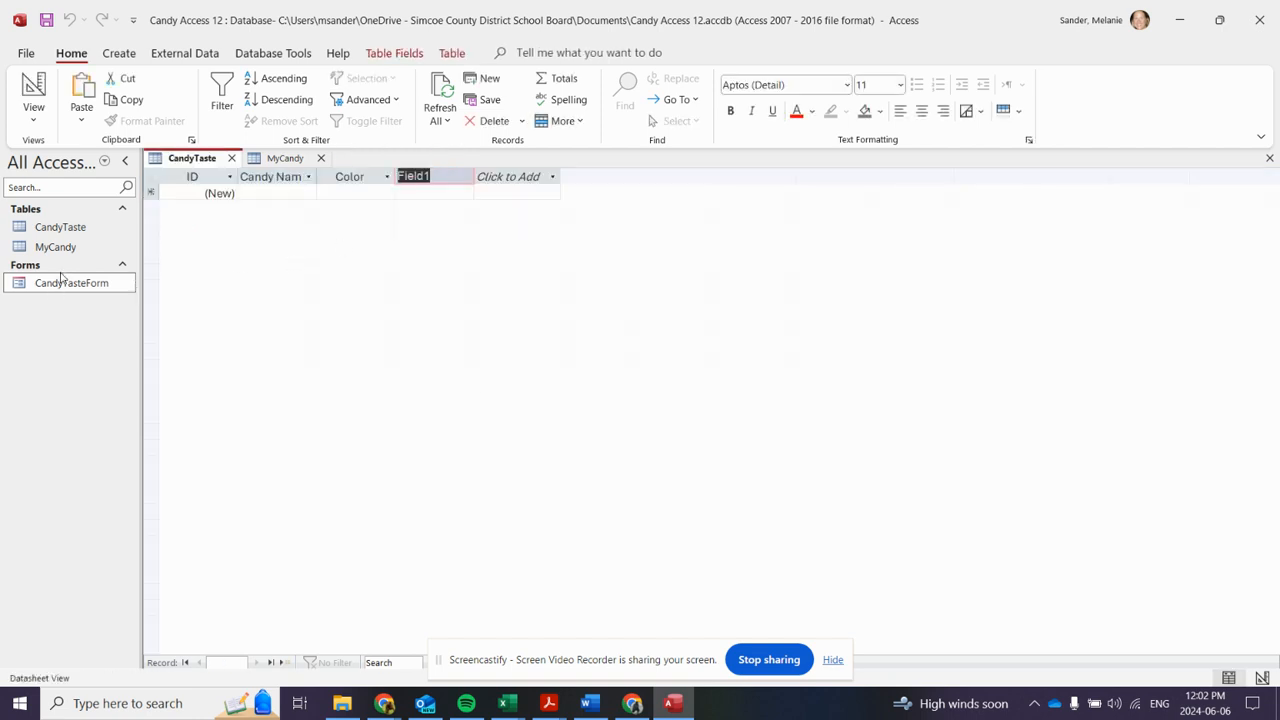
Step: Create another form from the CandyTaste table and go through its Candy Name, Color and Field1 fields
left_click(61, 233)
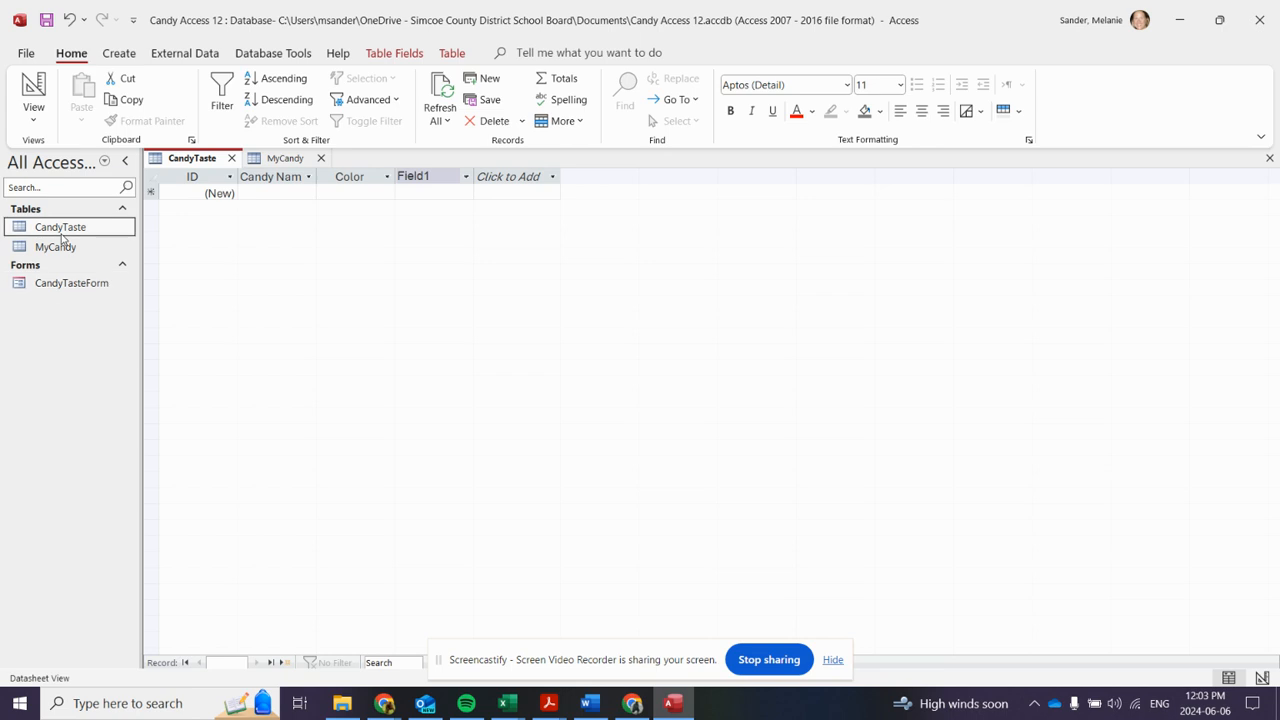
left_click(122, 53)
left_click(320, 100)
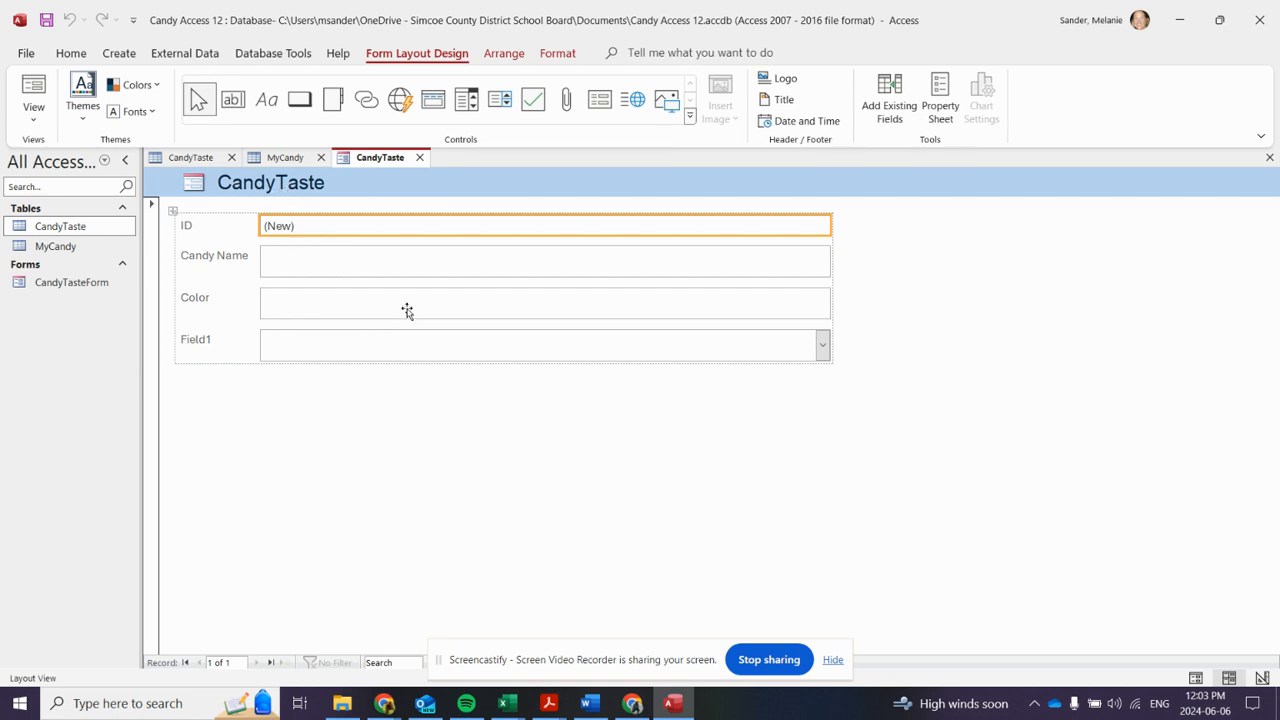
left_click(355, 268)
left_click(390, 306)
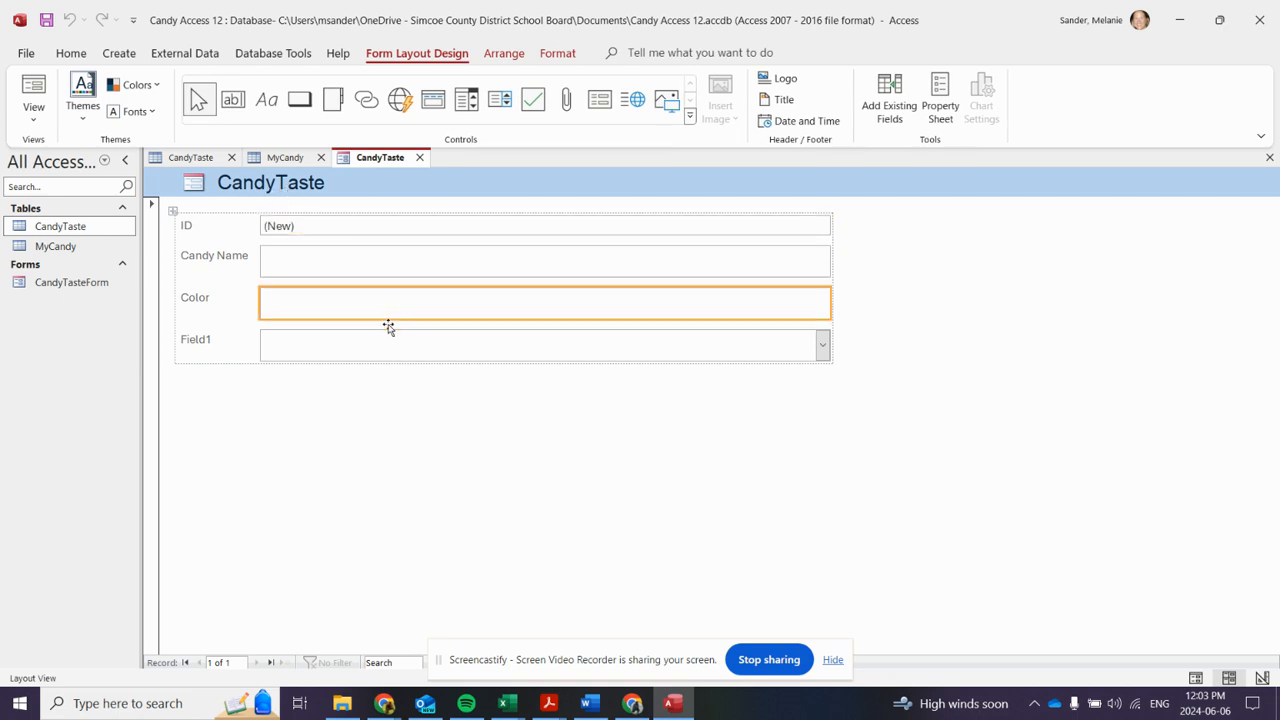
left_click(387, 342)
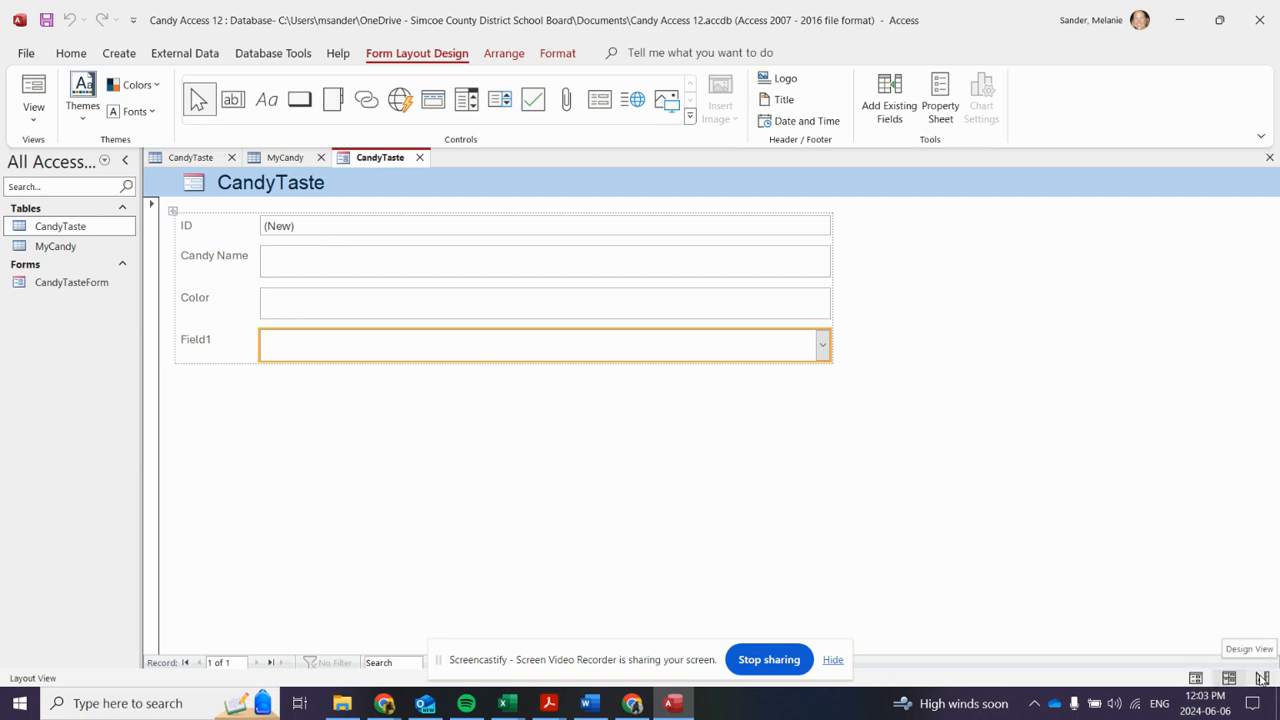
Step: Compare the new CandyTaste form in Design View, Form View and Layout View
left_click(1262, 678)
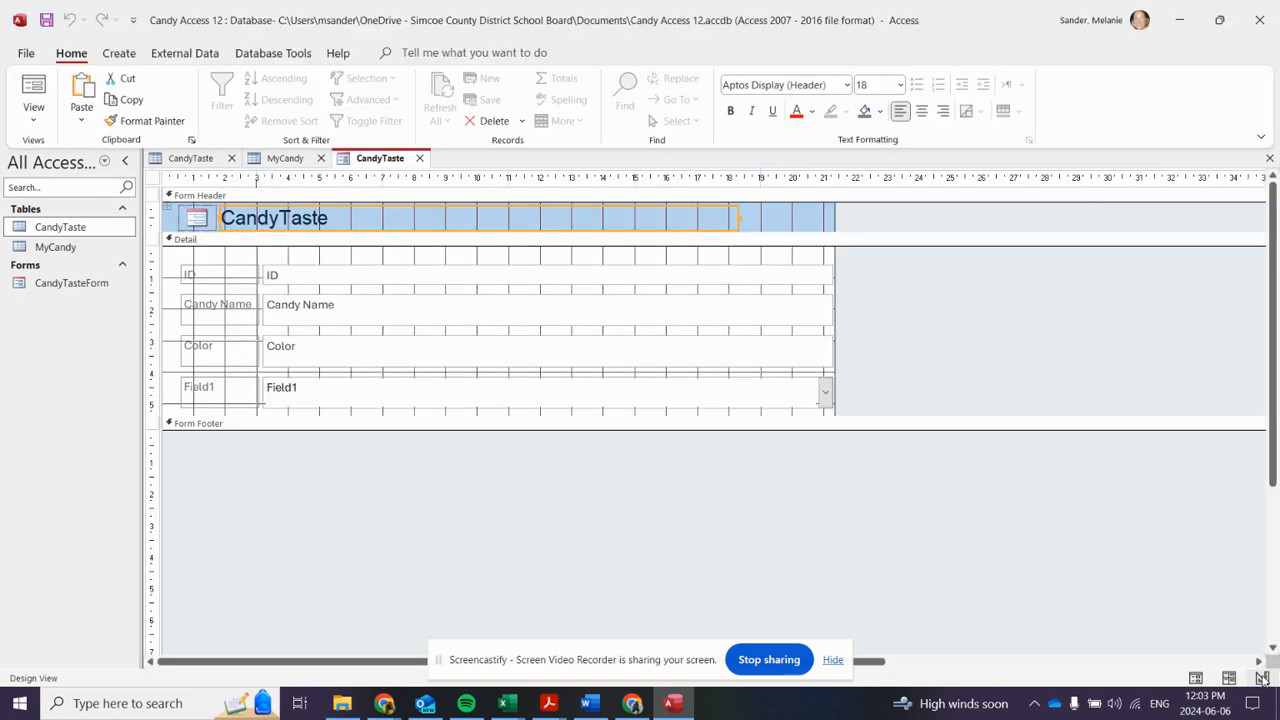
left_click(1195, 678)
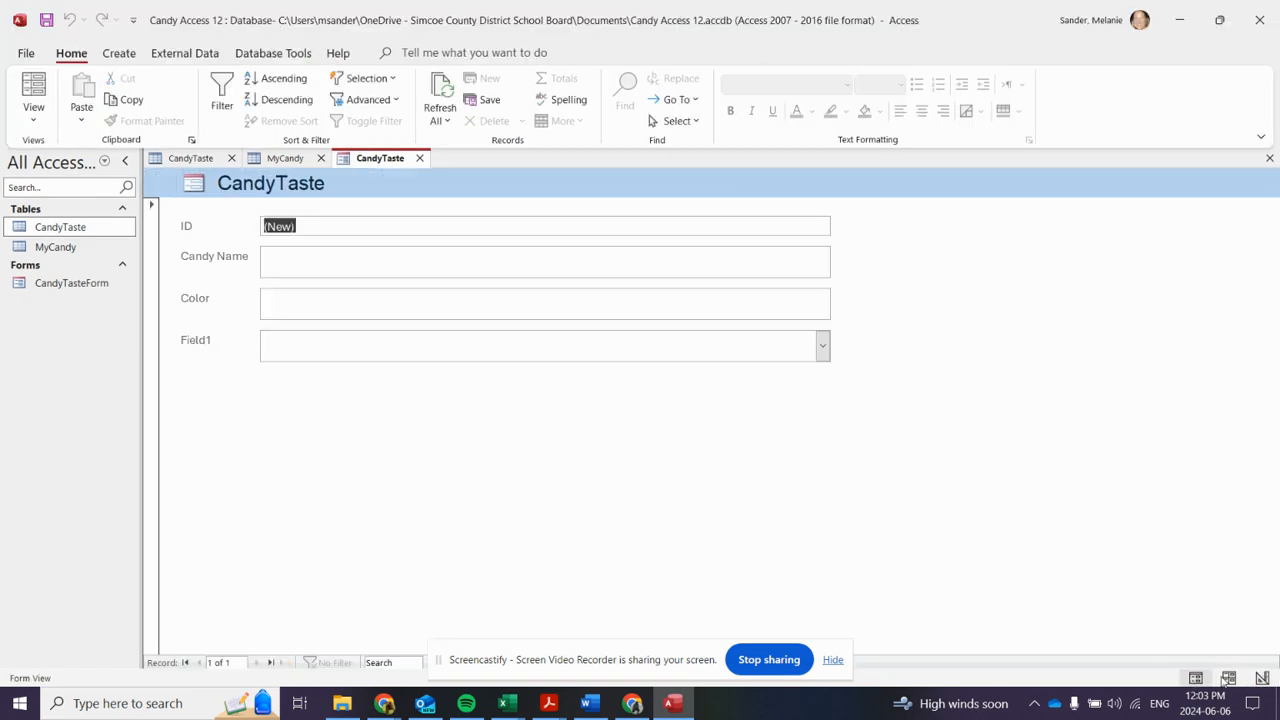
left_click(1229, 678)
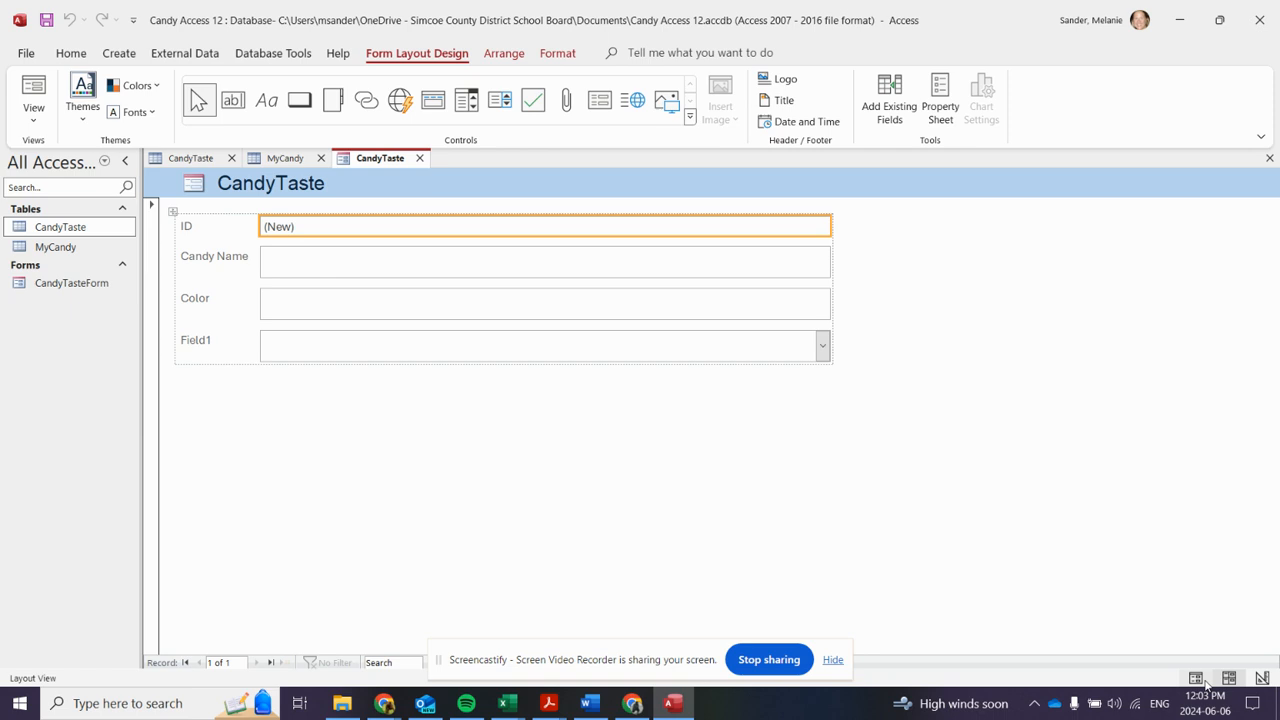
left_click(1195, 678)
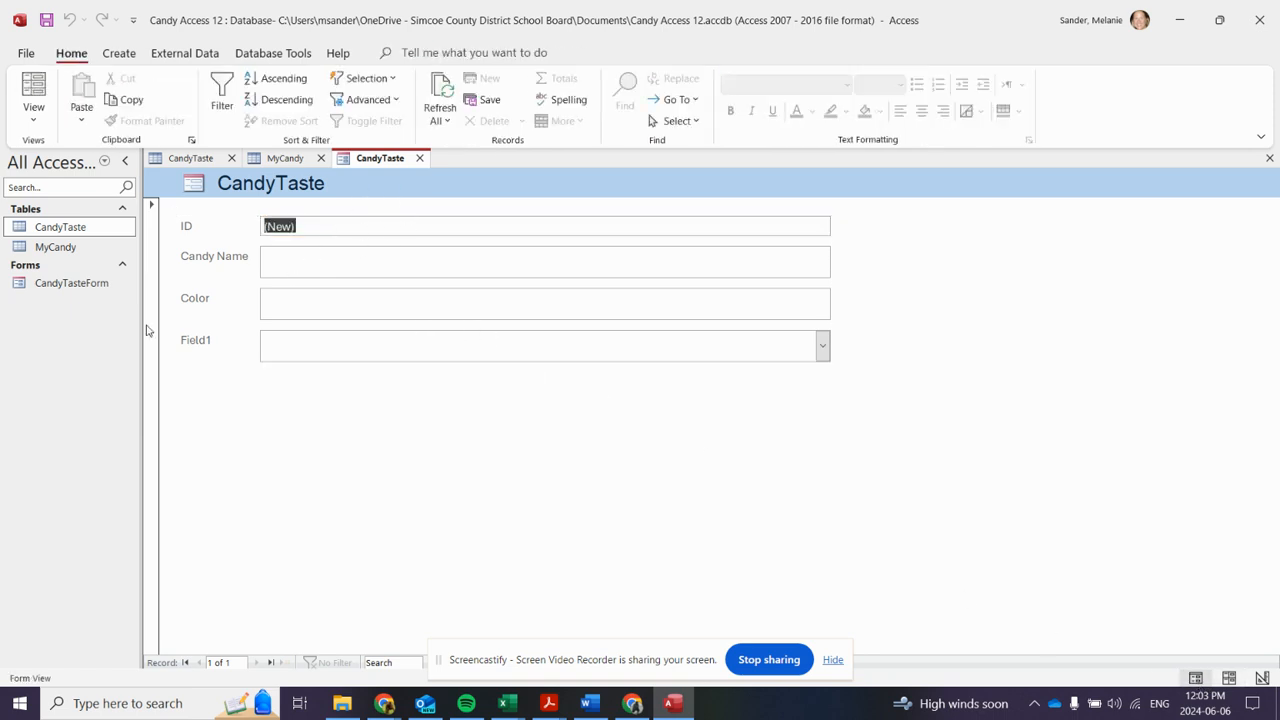
left_click(60, 247)
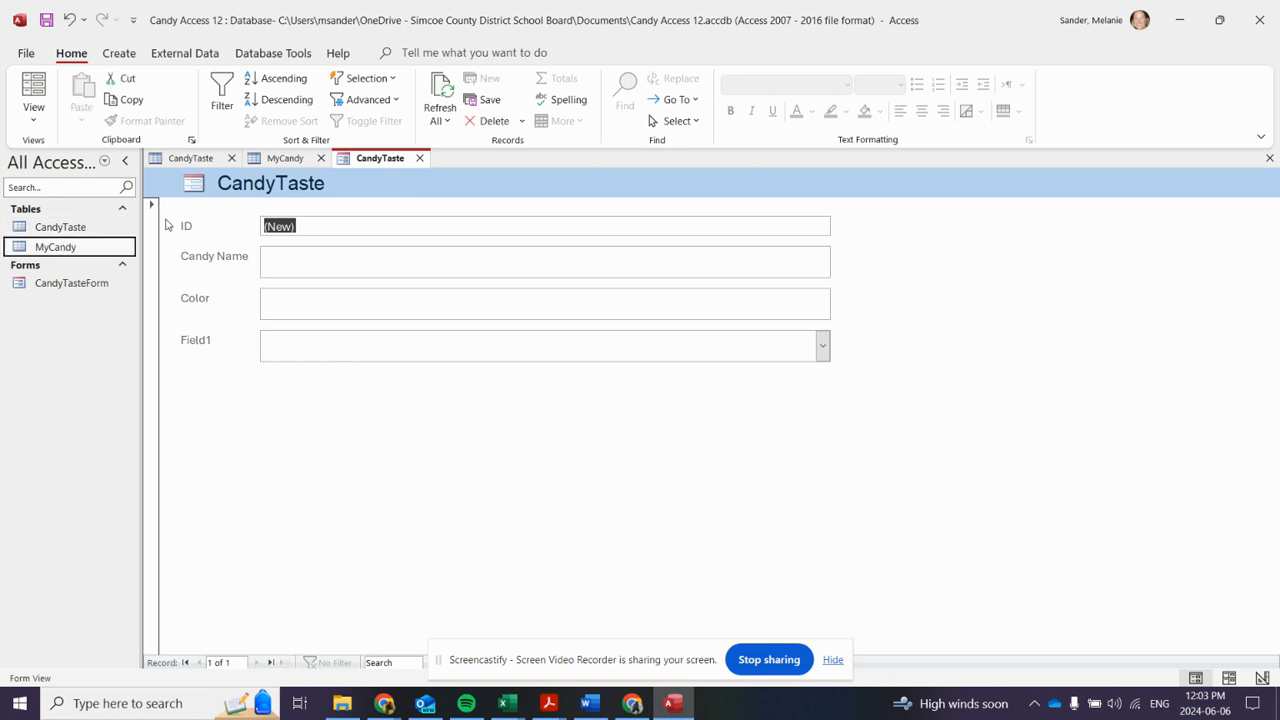
left_click(80, 228)
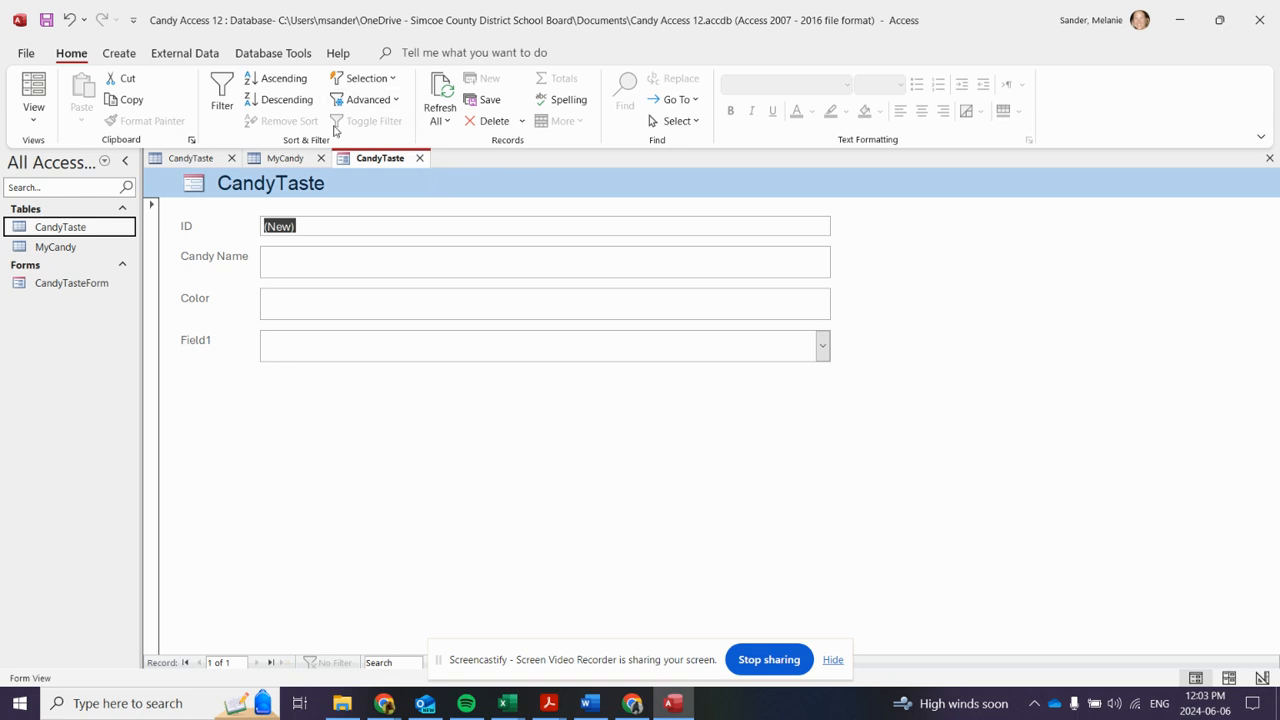
left_click(119, 53)
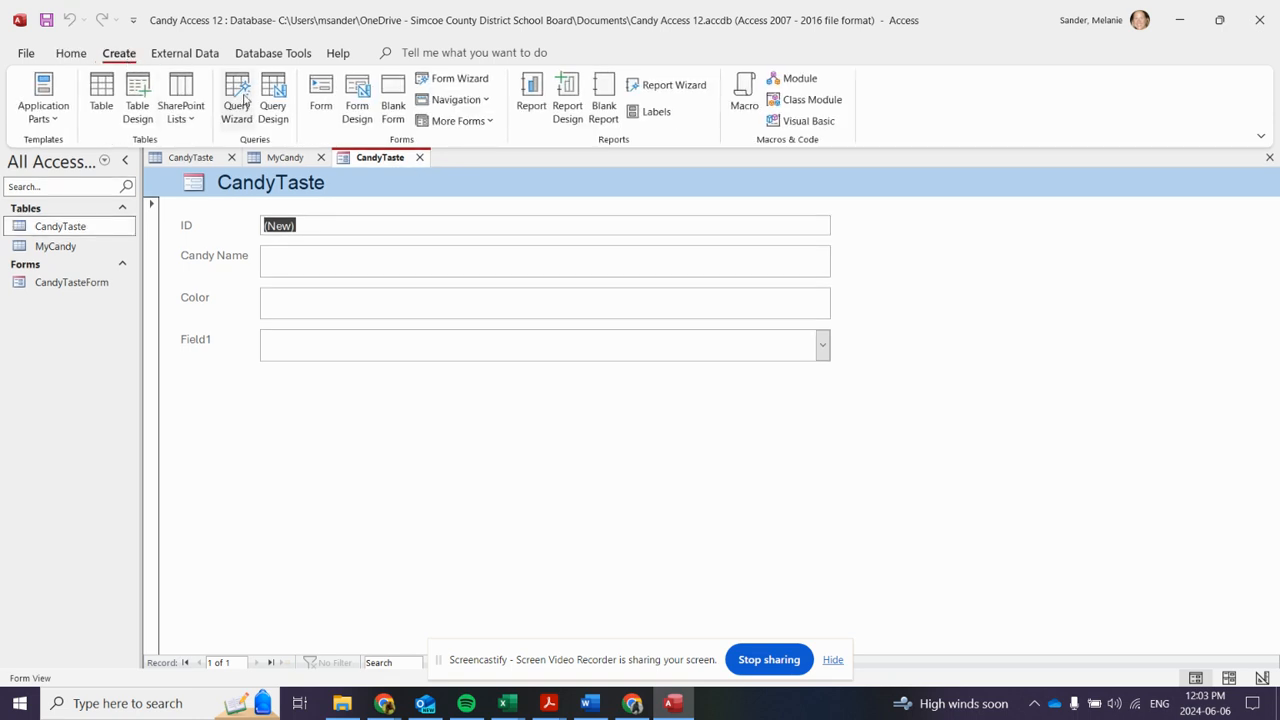
left_click(243, 99)
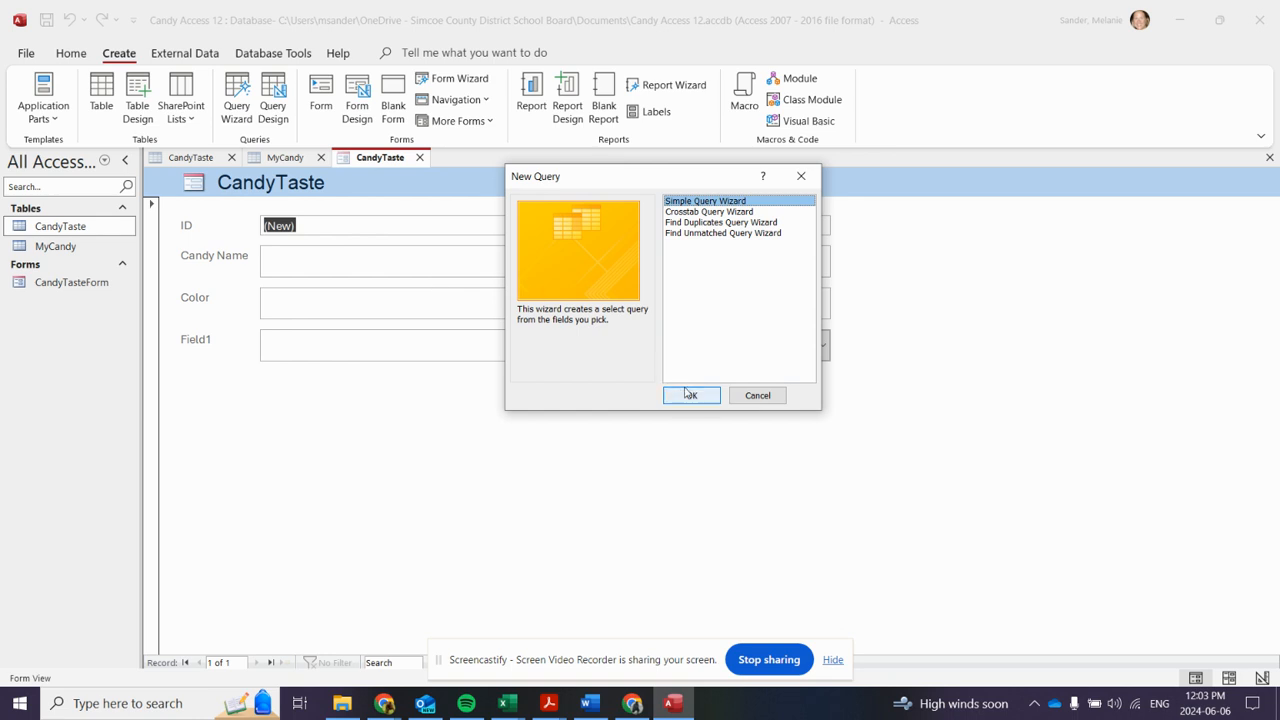
left_click(758, 395)
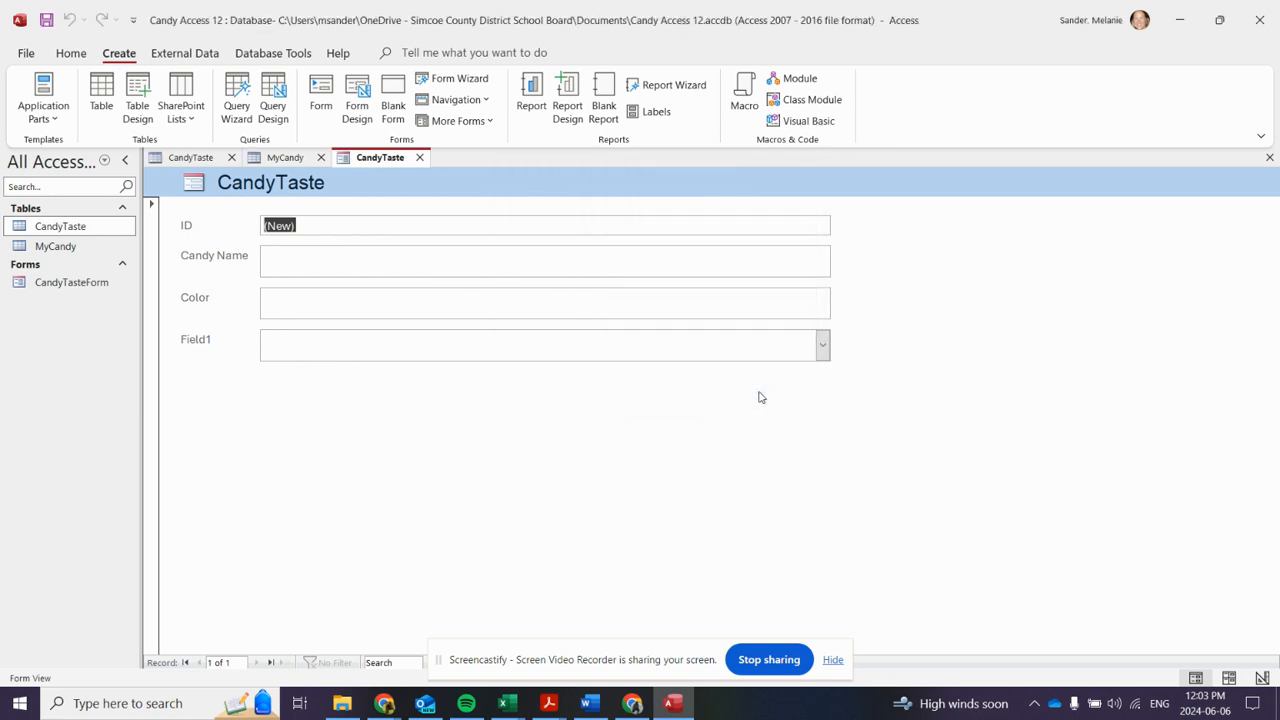
Step: Place the database beside the assignment PDF and go to the part 2 query instructions
key("super+Left")
scroll(1007, 484, "down", 5)
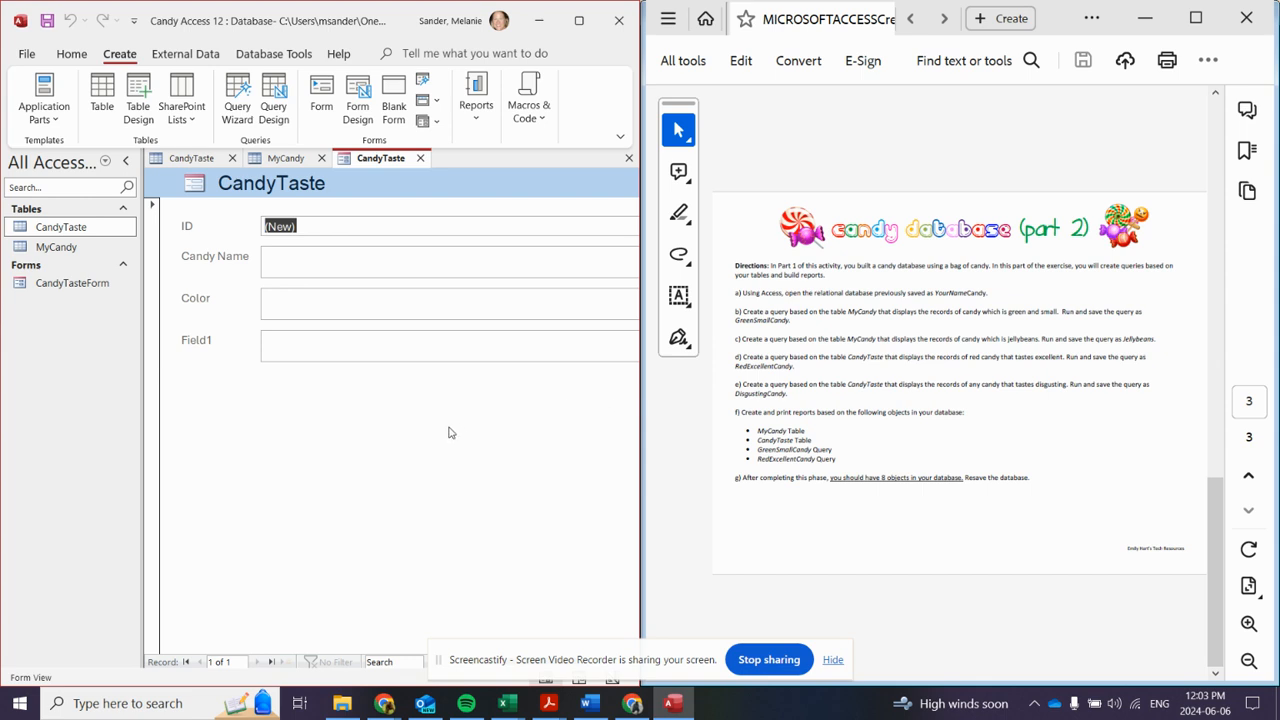
left_click(82, 249)
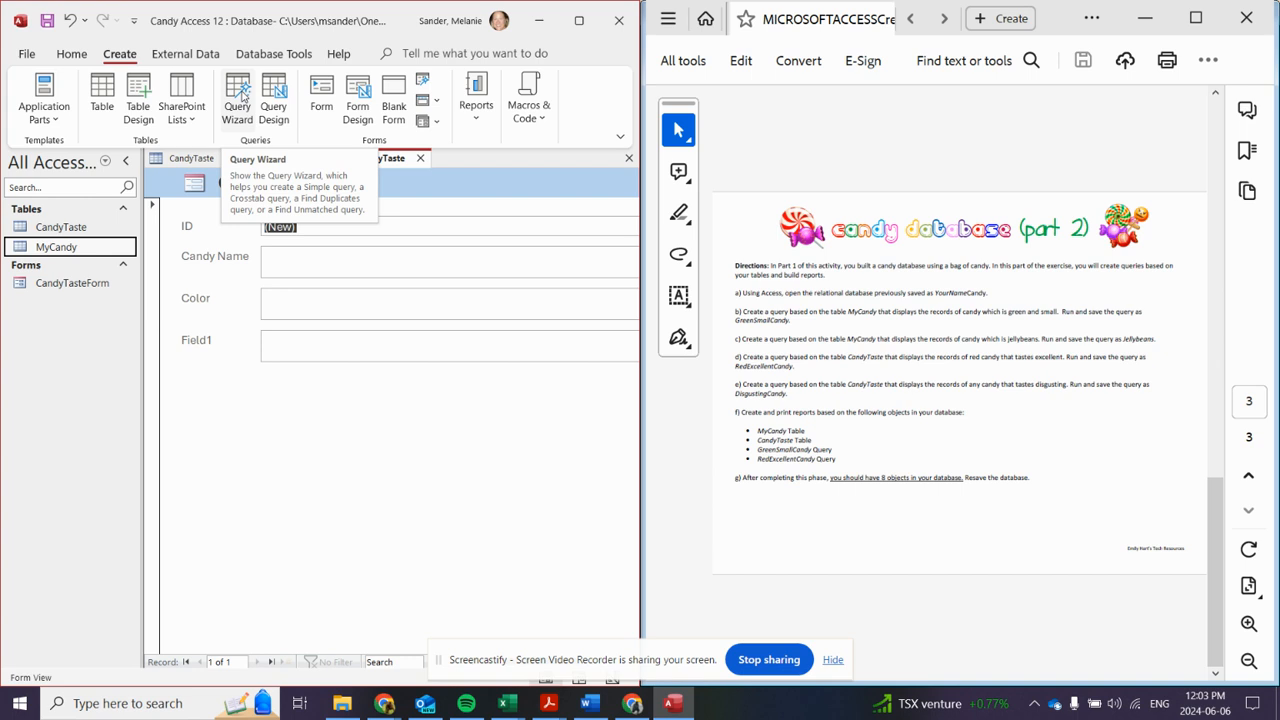
left_click(273, 95)
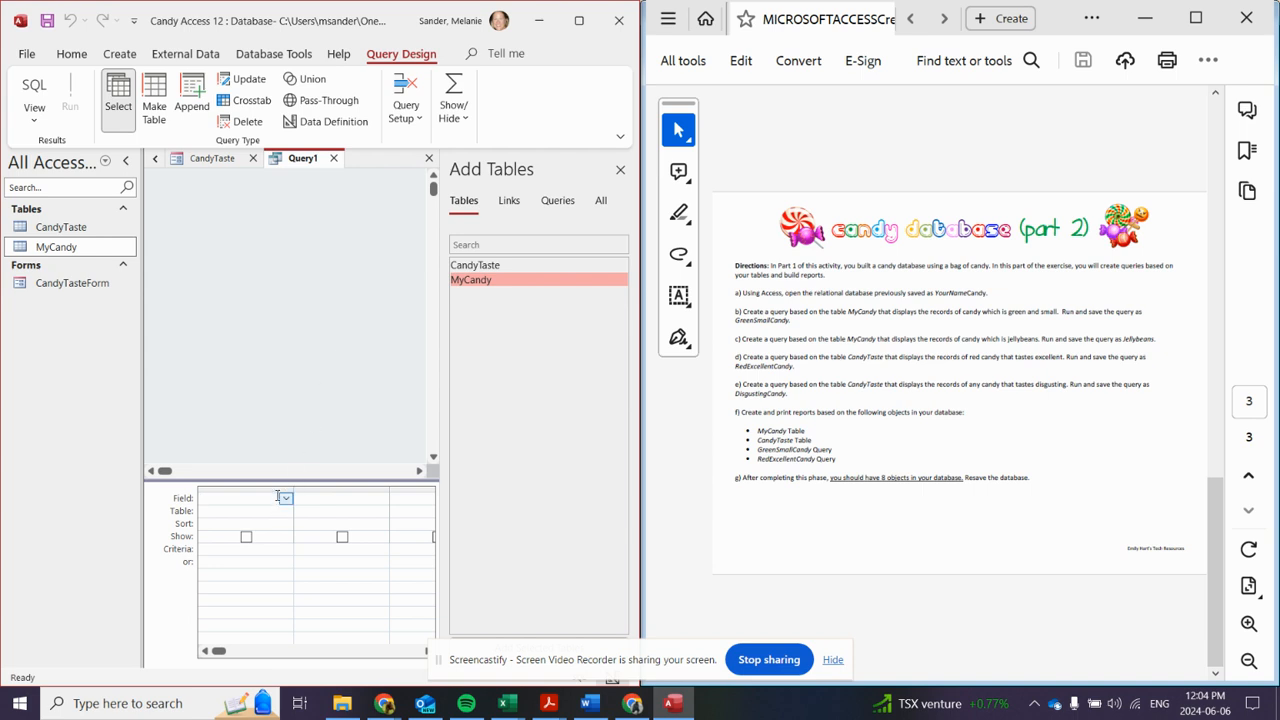
left_click(578, 20)
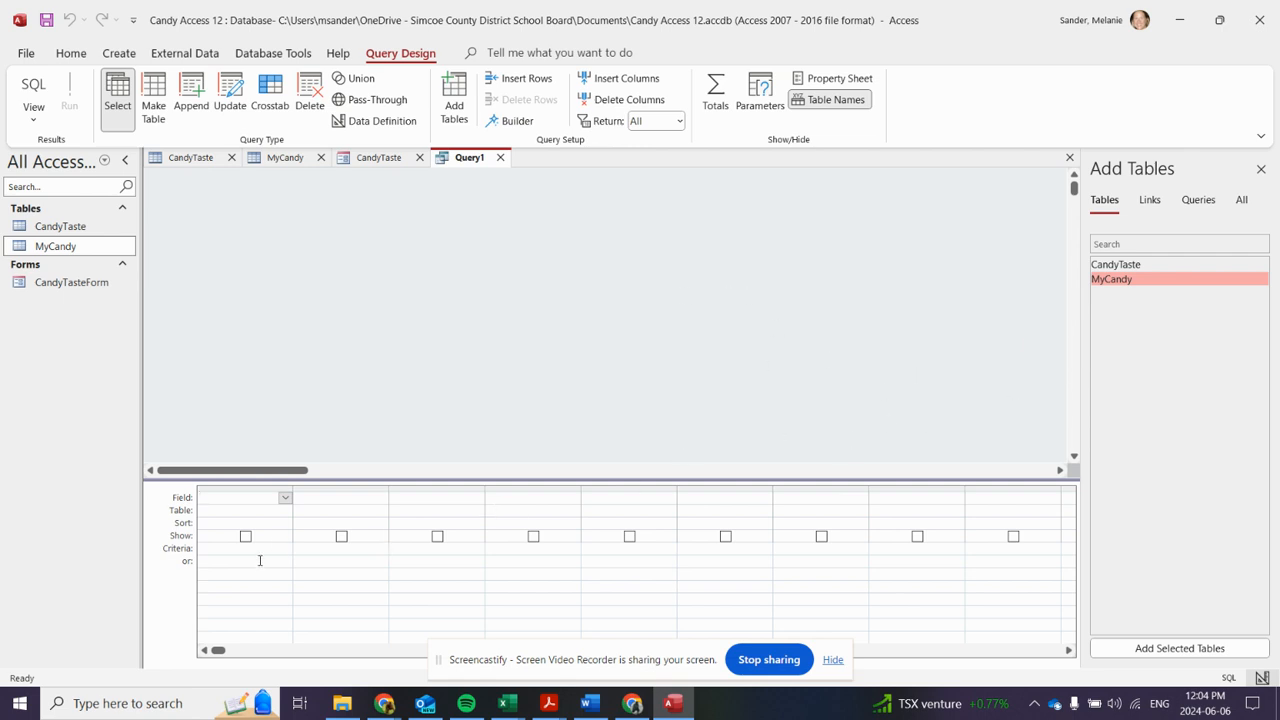
left_click(286, 499)
left_click(286, 501)
left_click(280, 520)
left_click(247, 537)
left_click(252, 550)
left_click(1199, 201)
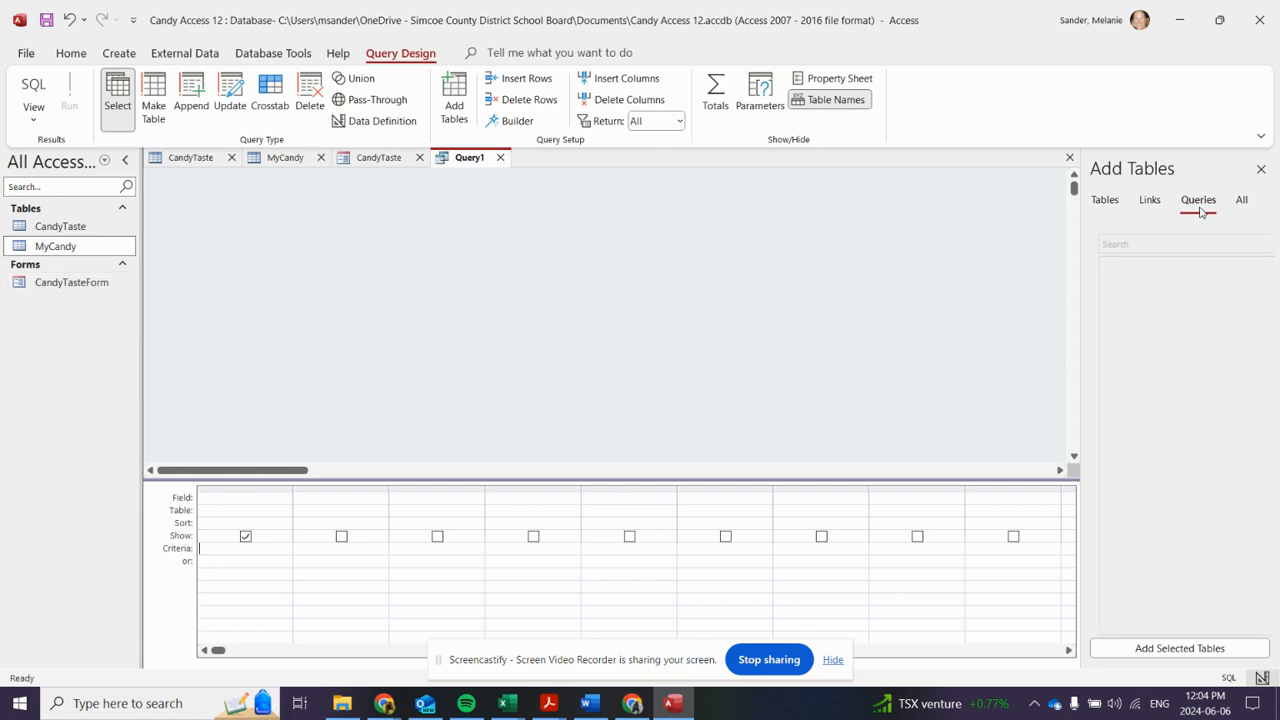
left_click(1150, 200)
left_click(1105, 201)
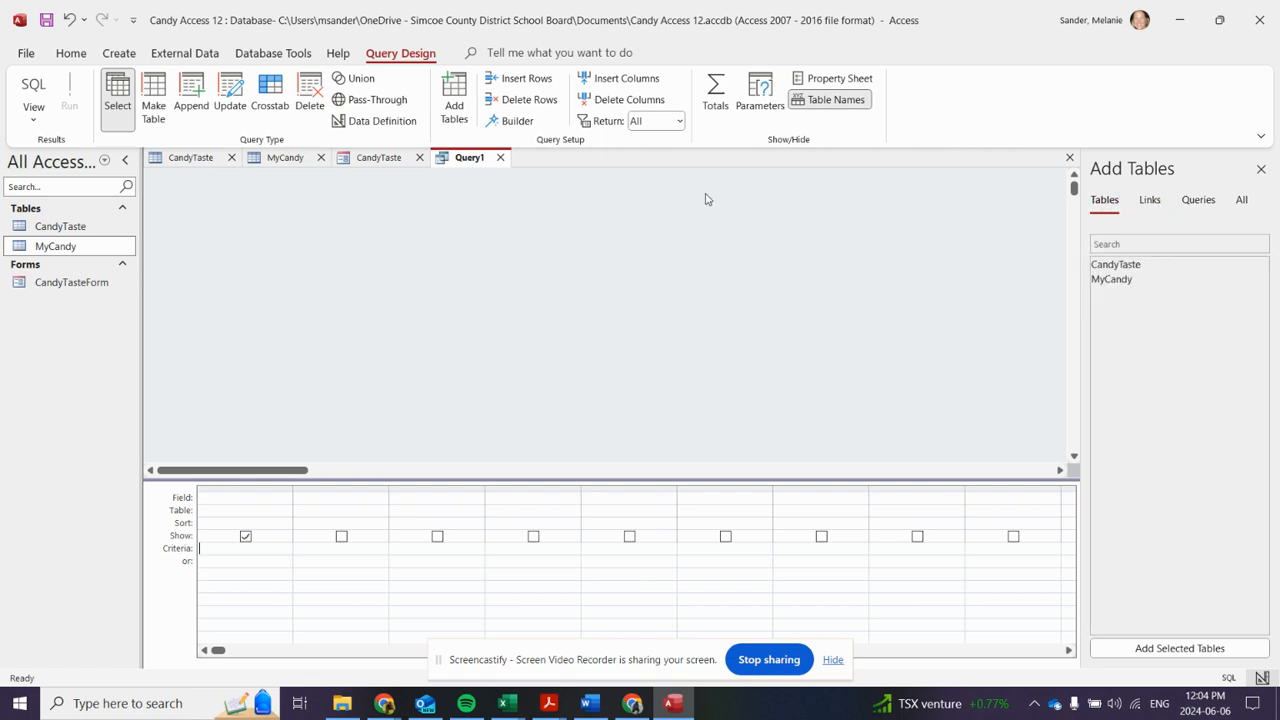
left_click(501, 158)
left_click(646, 397)
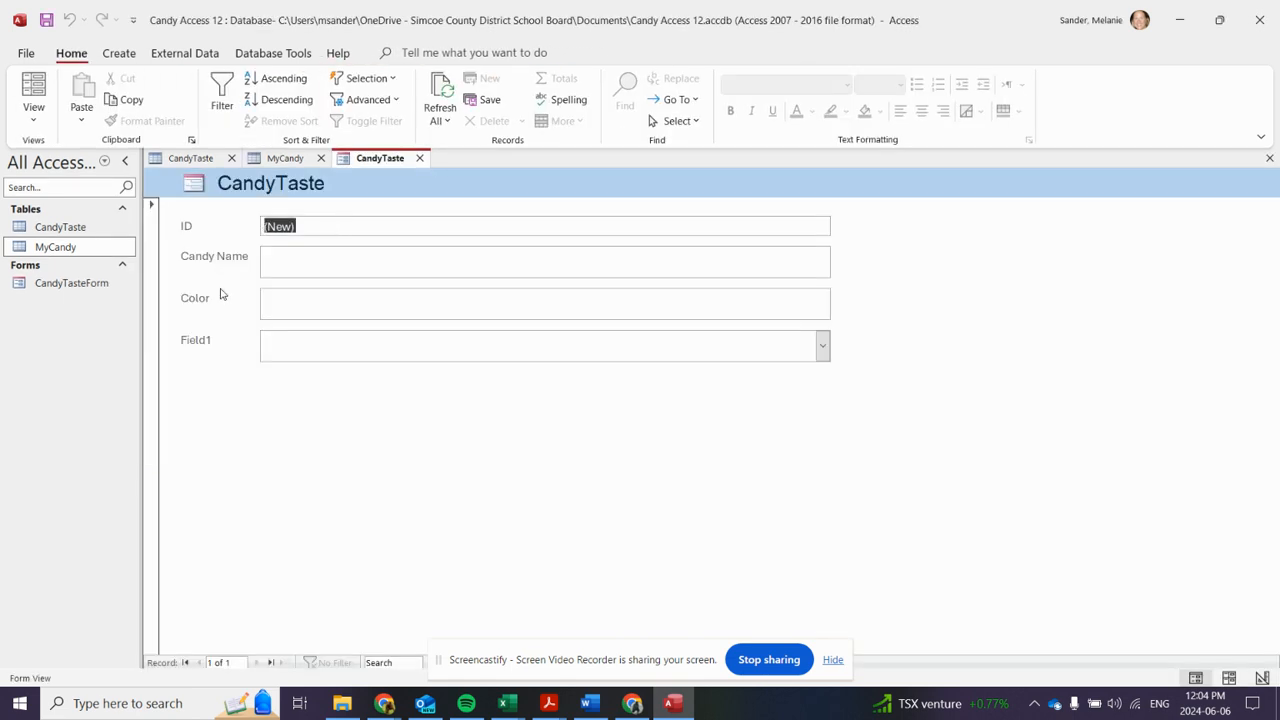
Step: Create a simple query from the CandyTaste table with the Color and Candy Name fields, titled CandyTaste Query
left_click(63, 249)
left_click(122, 54)
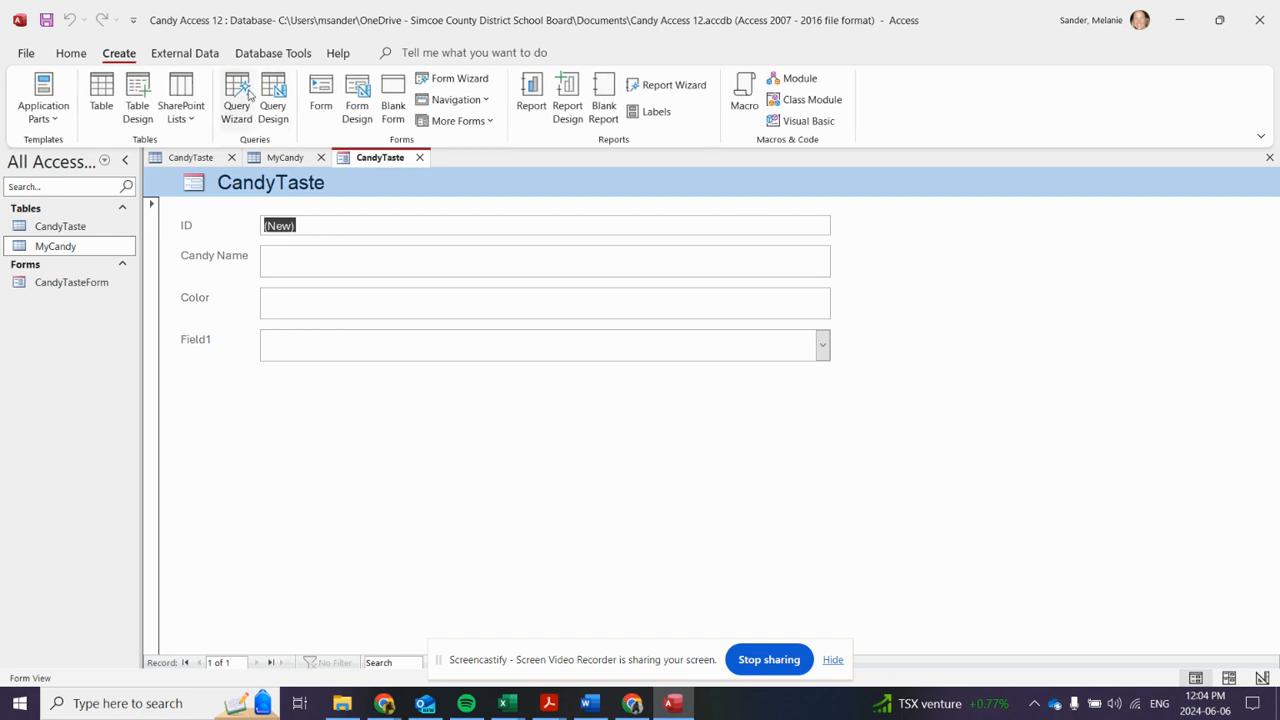
left_click(248, 100)
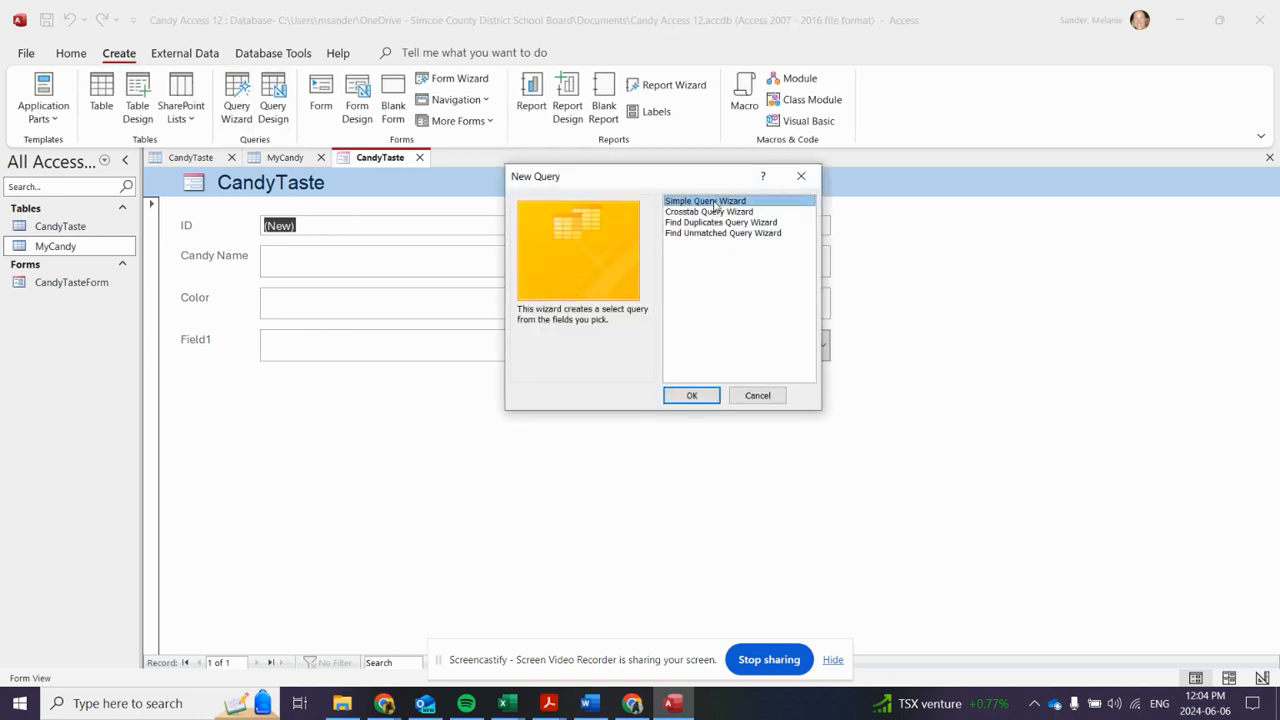
left_click(697, 395)
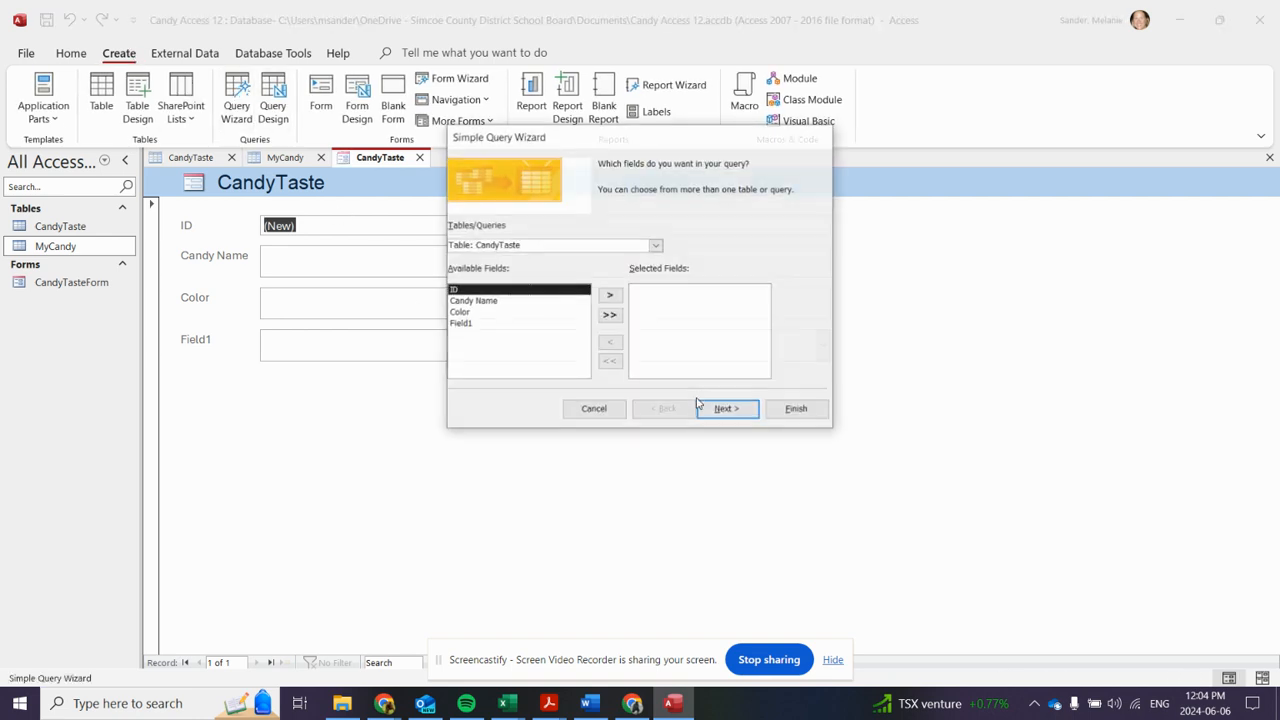
left_click(548, 312)
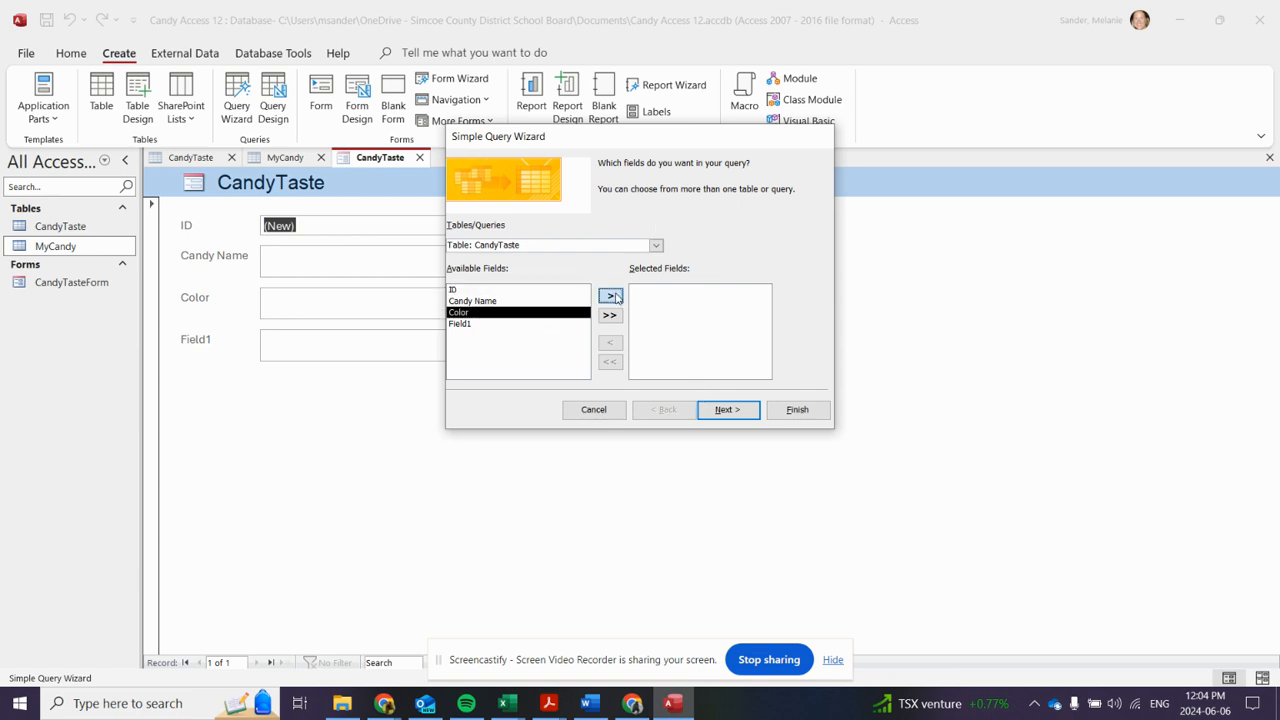
left_click(610, 295)
left_click(550, 301)
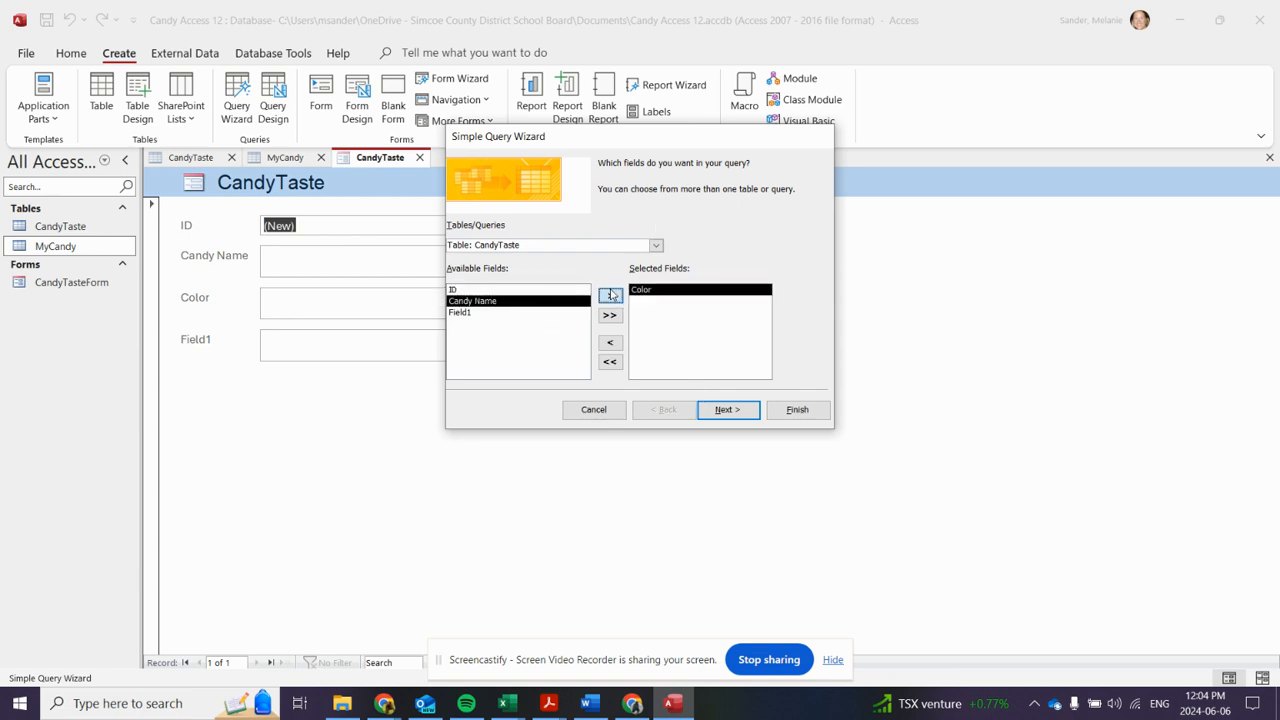
left_click(610, 295)
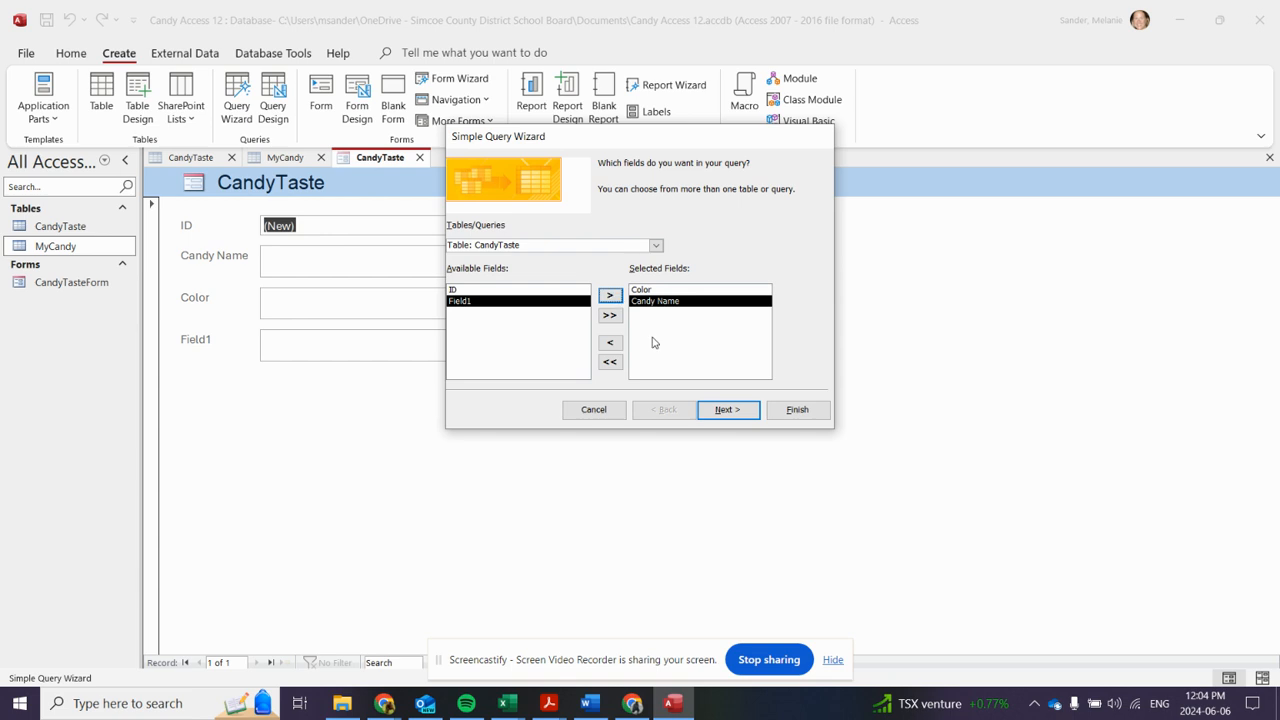
left_click(725, 410)
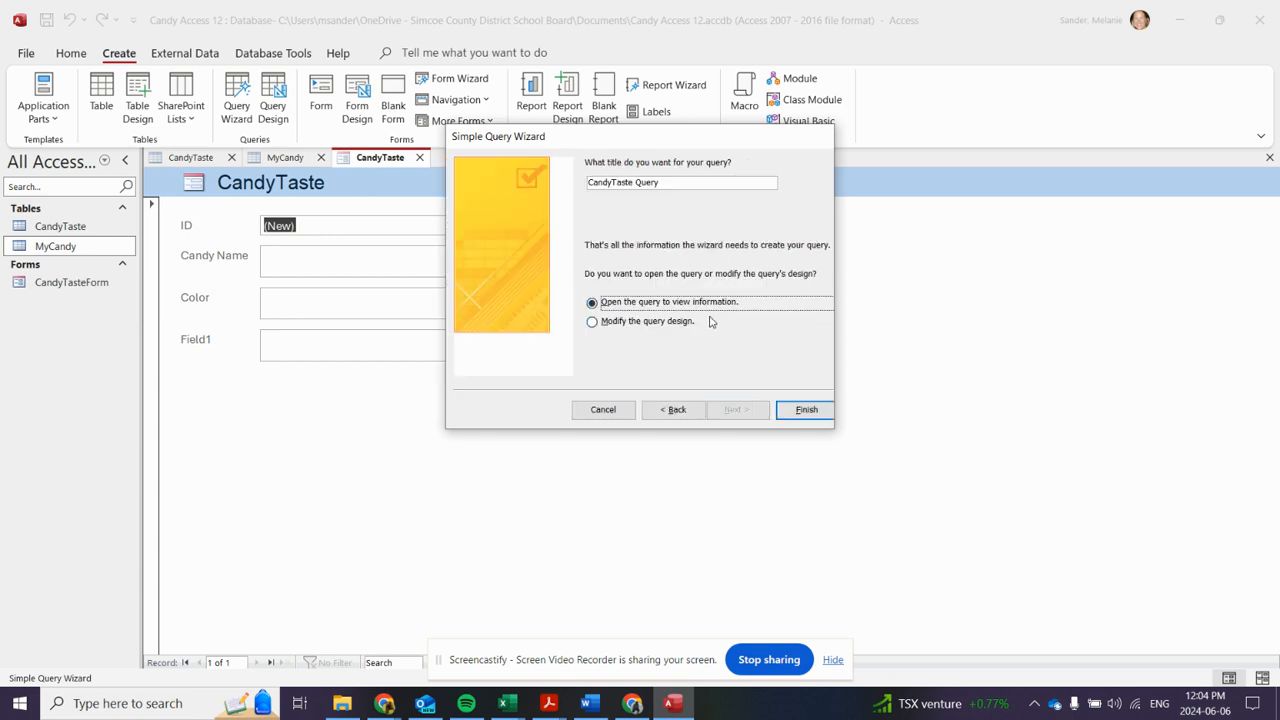
left_click(797, 408)
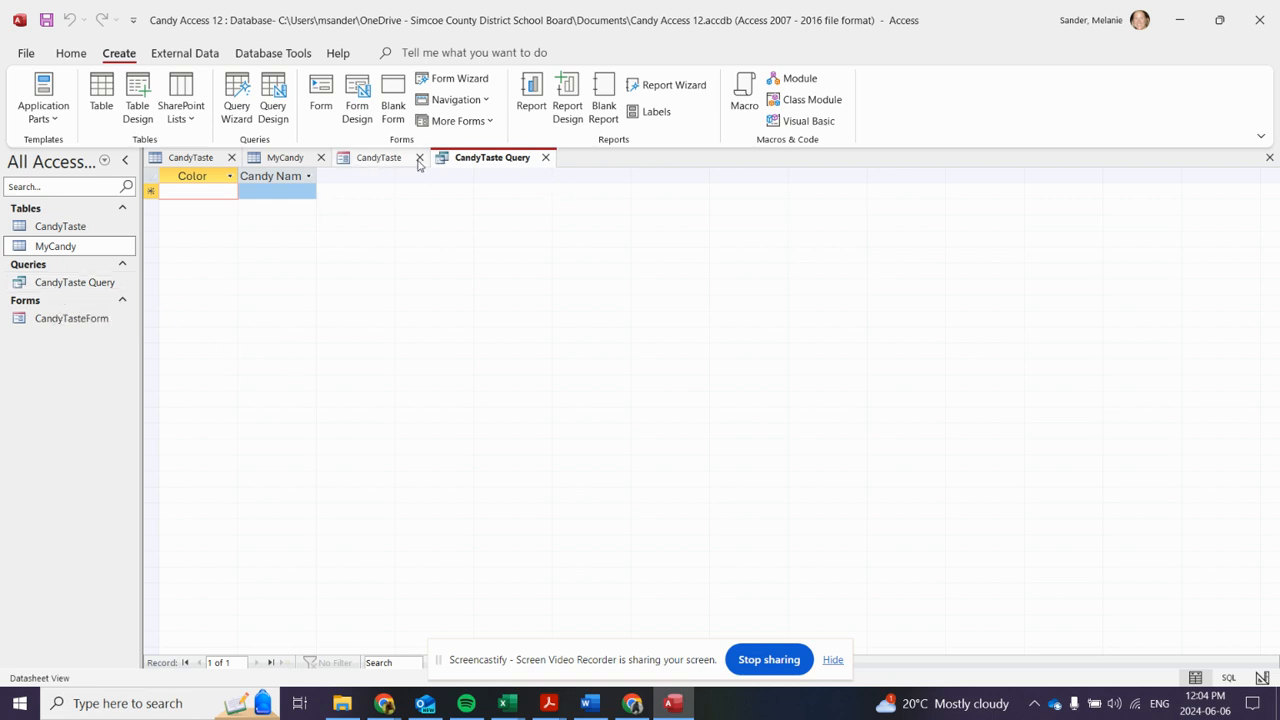
Step: Select CandyTaste Query among the database objects and close the database without saving the open form
left_click(66, 284)
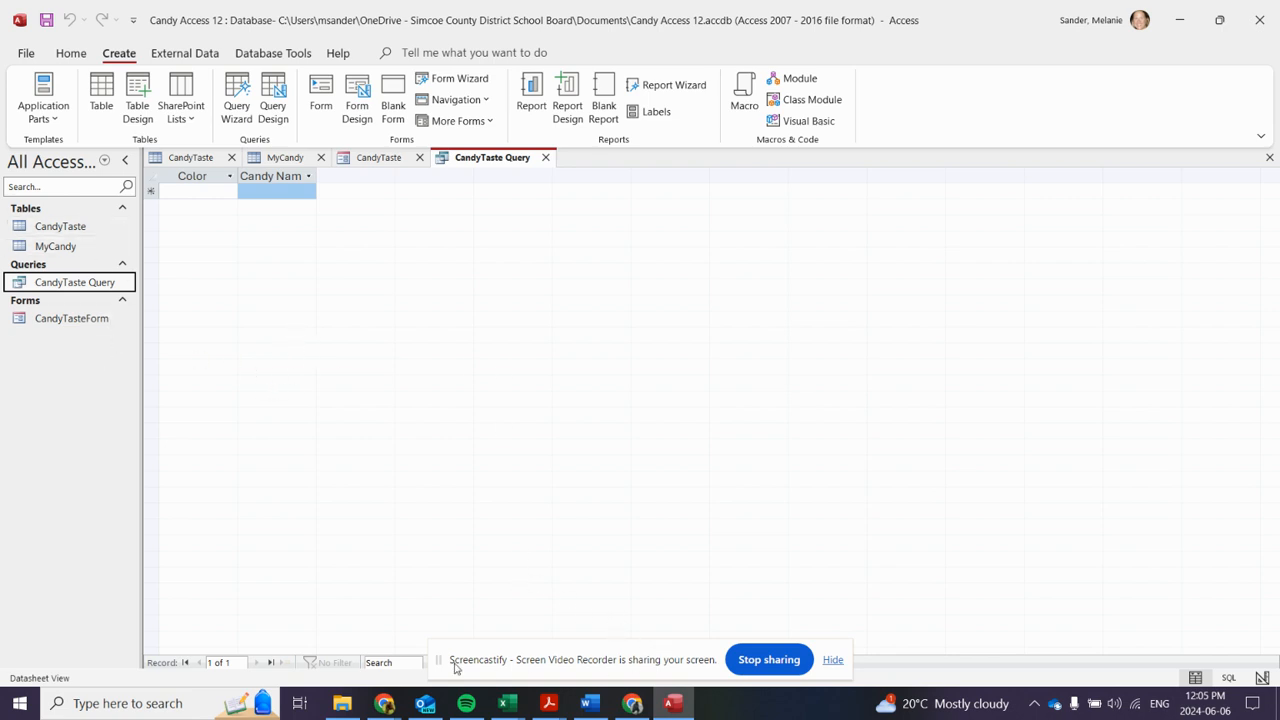
left_click(1259, 20)
left_click(644, 398)
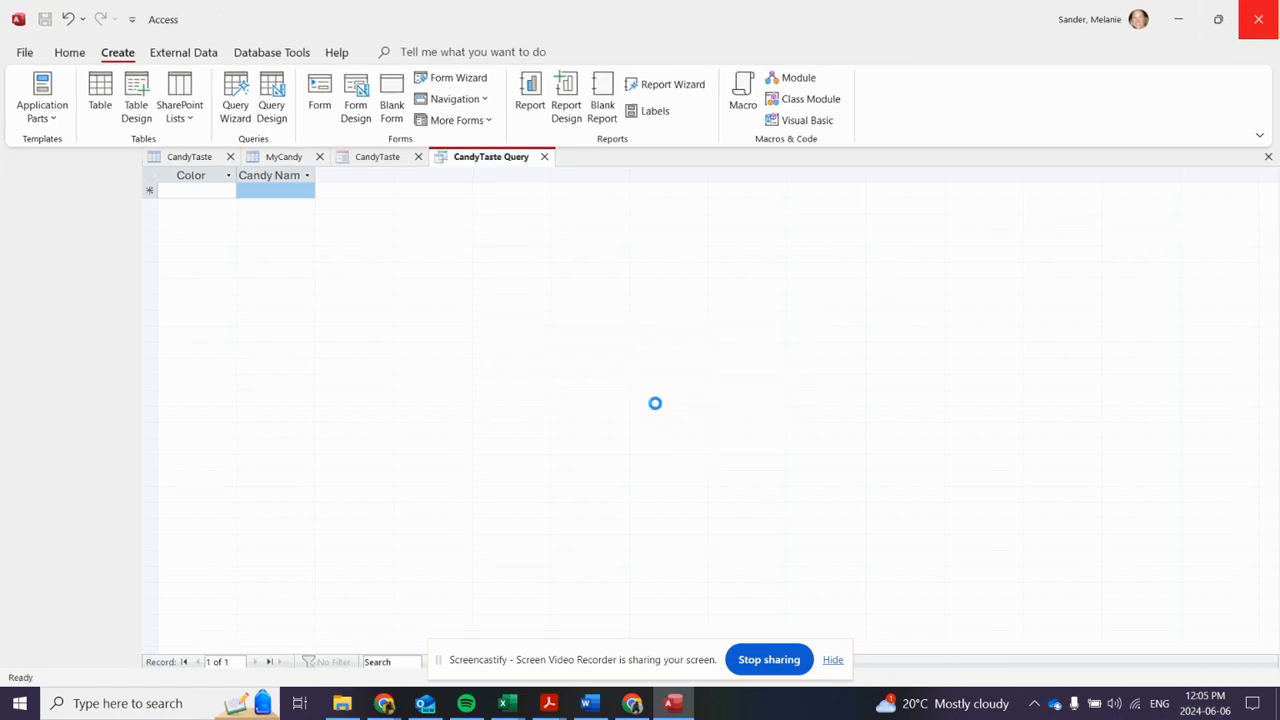